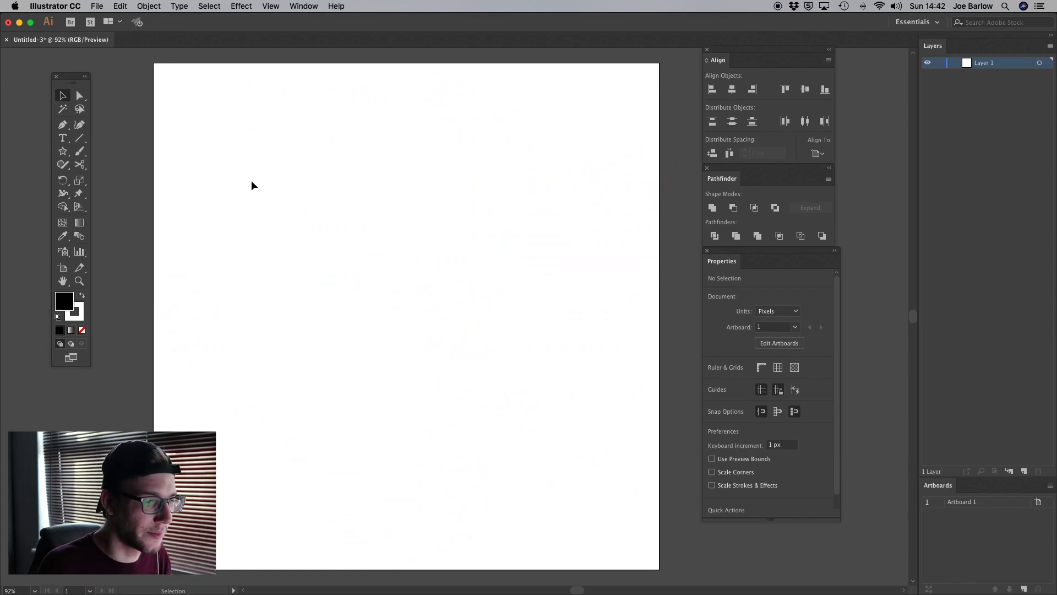
Draw a large black star about 809 px across with several dozen narrow points using the Star tool.
scroll(275, 180, "right", 2)
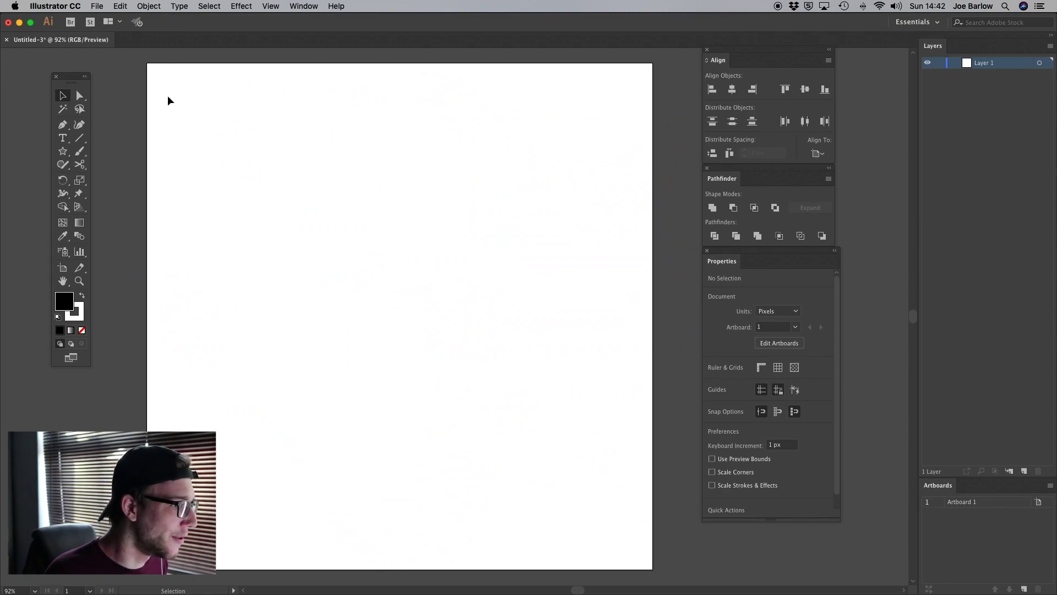
left_click(63, 151)
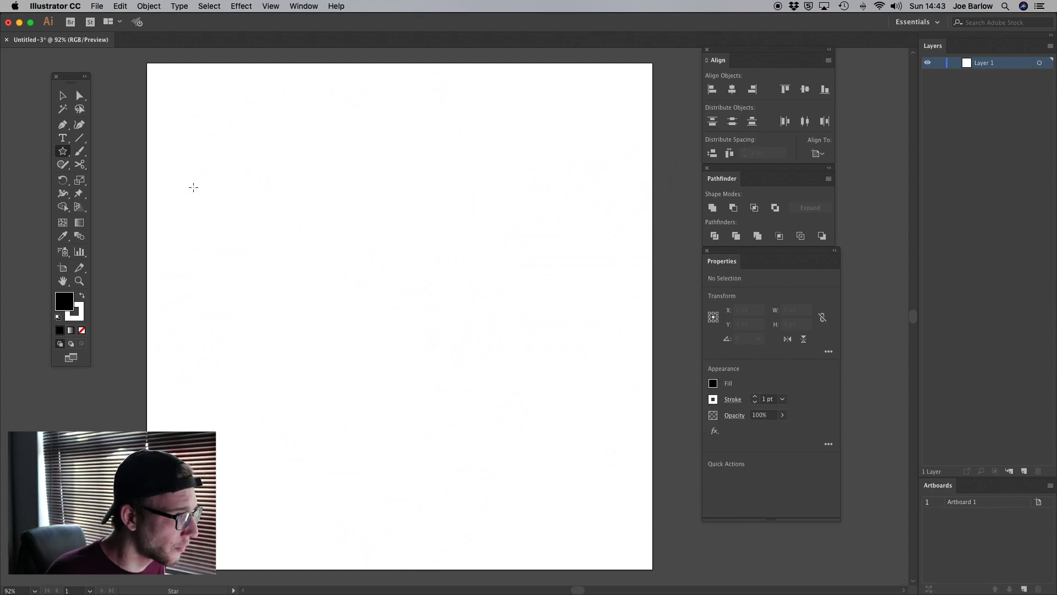
left_click(64, 152)
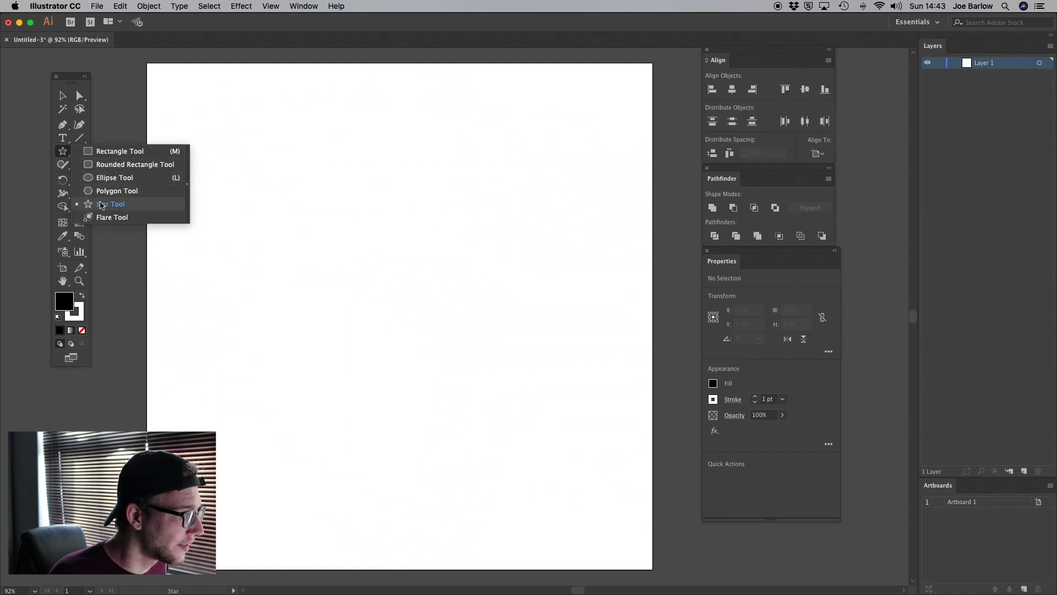
left_click(108, 204)
left_click_drag(318, 251, 435, 329)
key("Up")
key("Up")
key("Up")
key("Up")
key("Up")
key("Up")
key("Up")
key("Up")
key("Up")
key("Up")
key("Up")
key("Up")
key("Up")
key("Up")
key("Up")
key("Up")
key("Up")
key("Up")
key("Up")
key("Up")
key("Up")
key("Up")
key("Up")
key("Up")
key("Up")
key("Up")
key("Up")
key("Up")
key("Up")
key("Up")
key("Up")
key("Up")
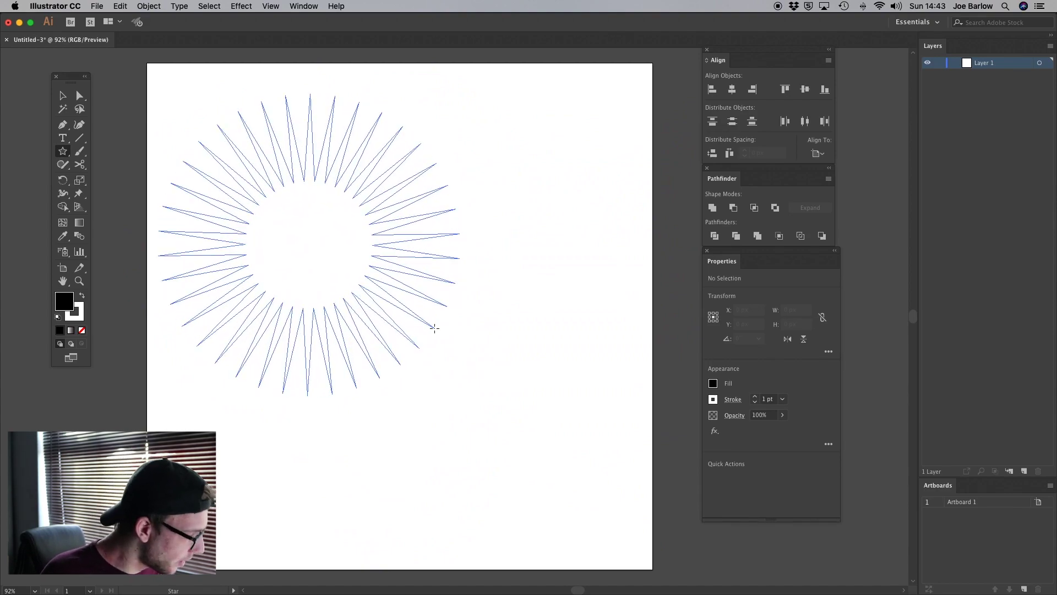
left_click_drag(435, 328, 389, 275)
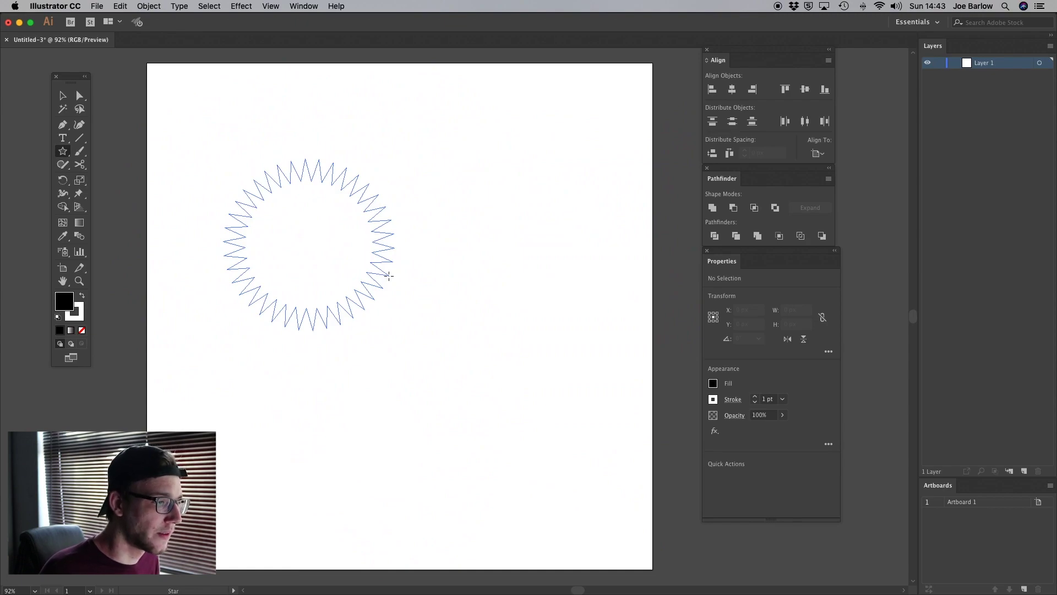
left_click_drag(389, 275, 500, 318)
Center the star horizontally and vertically on the artboard and deselect it.
left_click(64, 96)
left_click(732, 90)
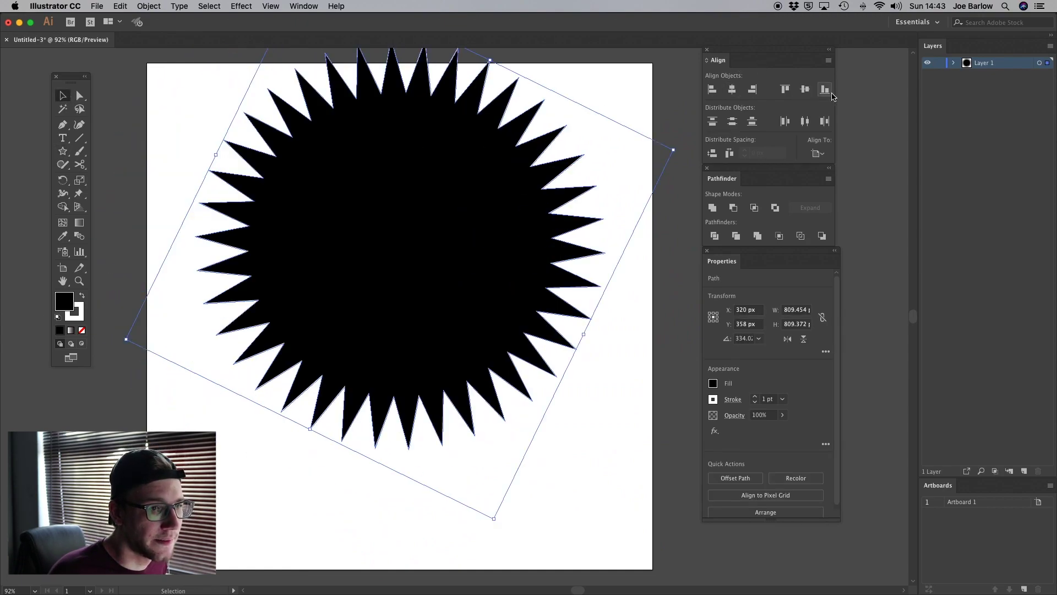
left_click(806, 90)
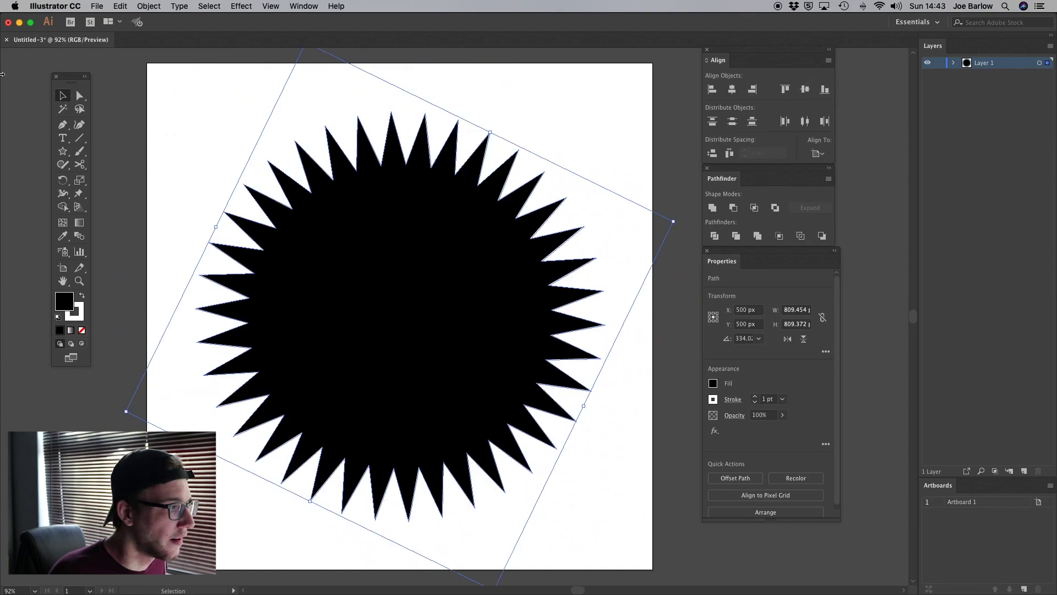
left_click(202, 100)
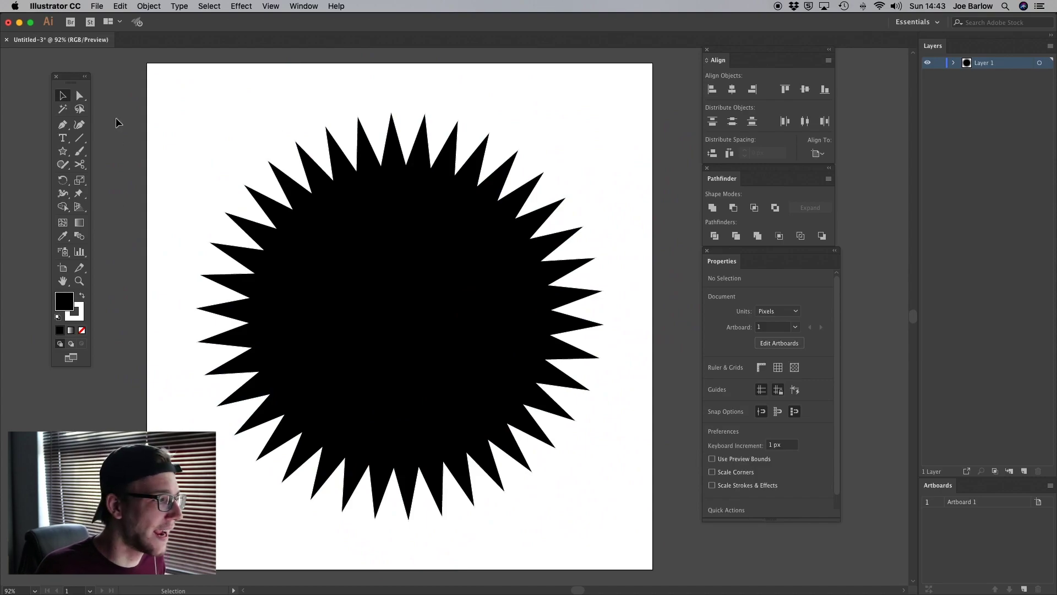
Round all the star's corners so its spikes become short, smooth gear teeth.
left_click(80, 96)
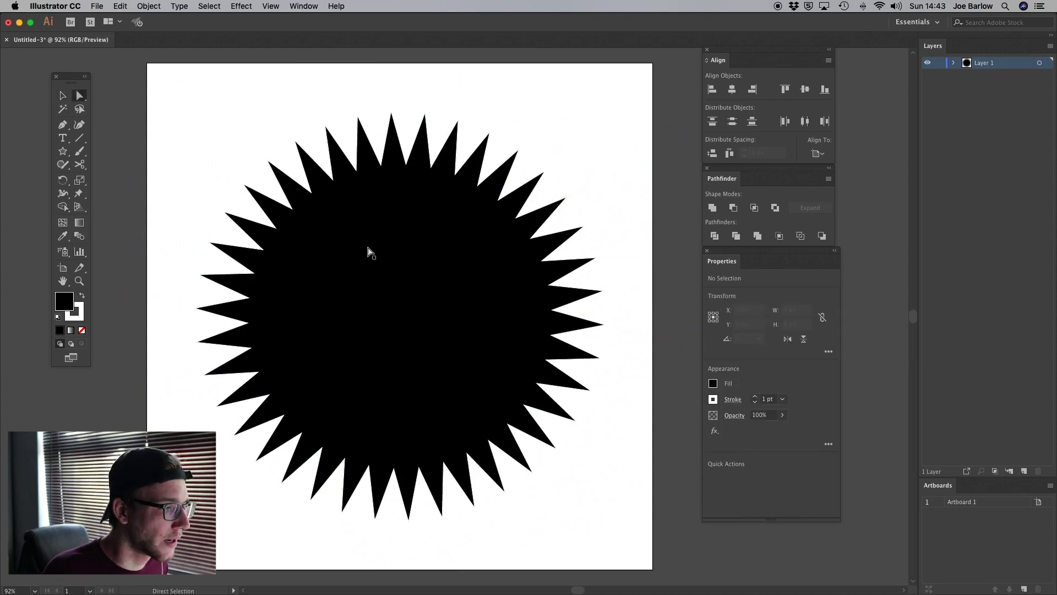
left_click(317, 170)
left_click_drag(332, 142, 335, 151)
left_click(288, 127)
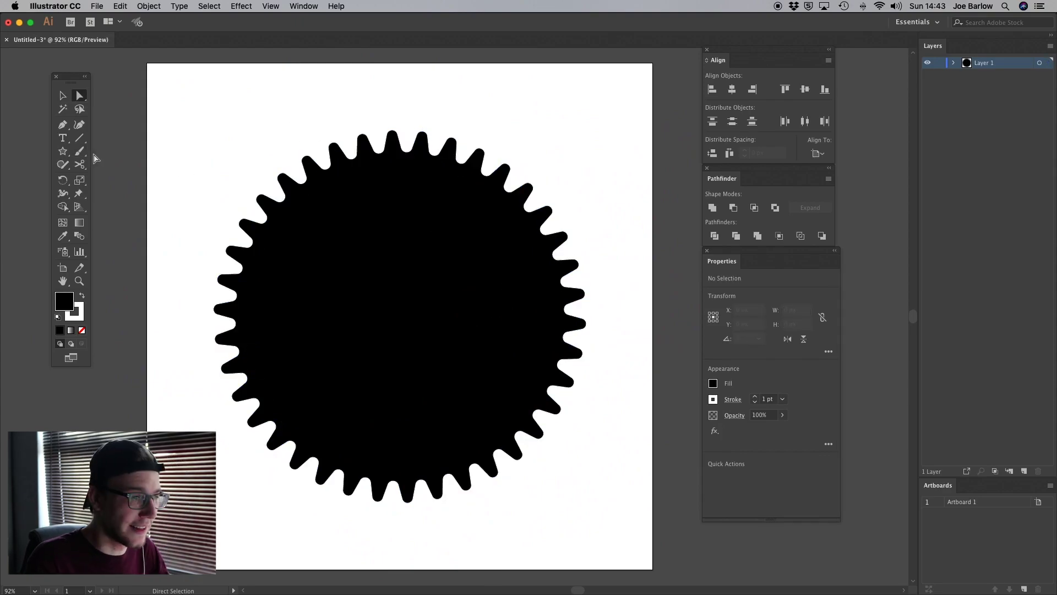
Draw a circle about 339 px in diameter over the gear with the Ellipse tool.
left_click(62, 151)
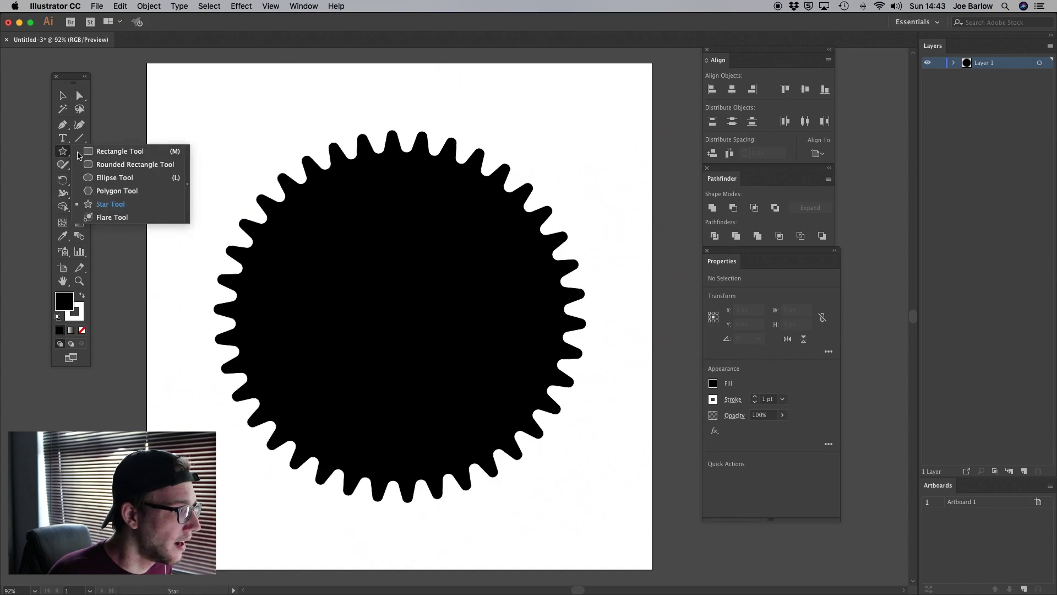
left_click(99, 178)
left_click_drag(219, 154, 391, 325)
left_click(62, 96)
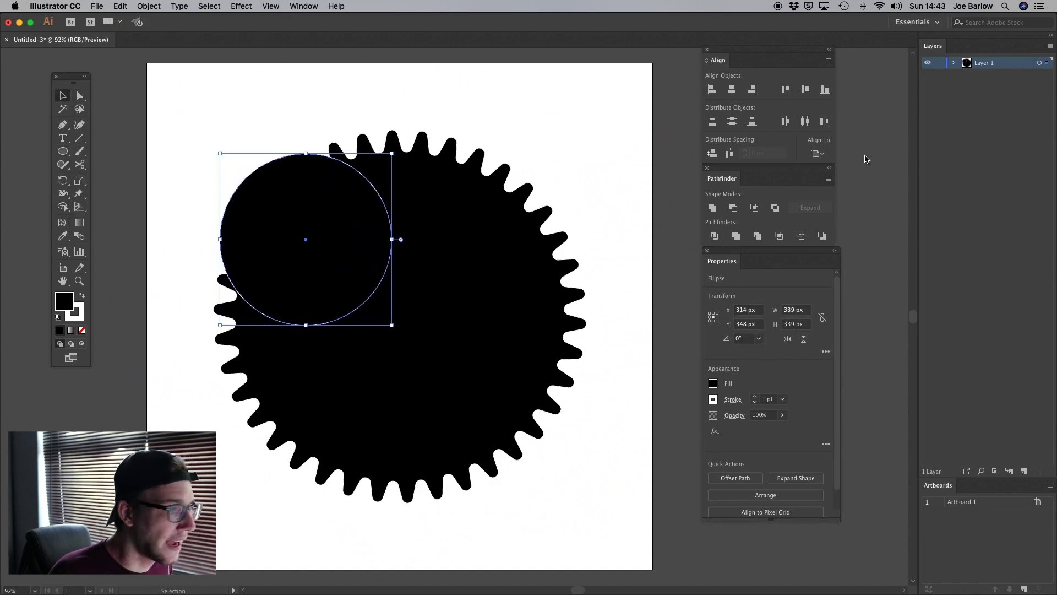
Center the circle on the artboard and enlarge it proportionally about its center, leaving a ring inside the gear teeth.
left_click(732, 90)
left_click(805, 90)
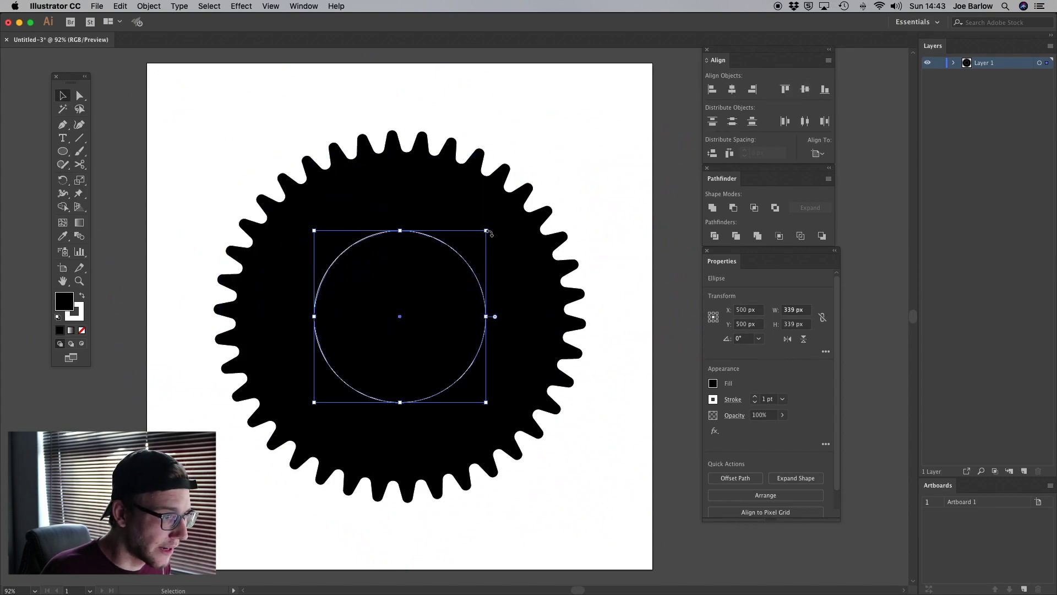
left_click_drag(487, 232, 533, 184)
Divide the gear with the circle using Pathfinder and delete the inner disc to leave a hollow gear.
key("super+a")
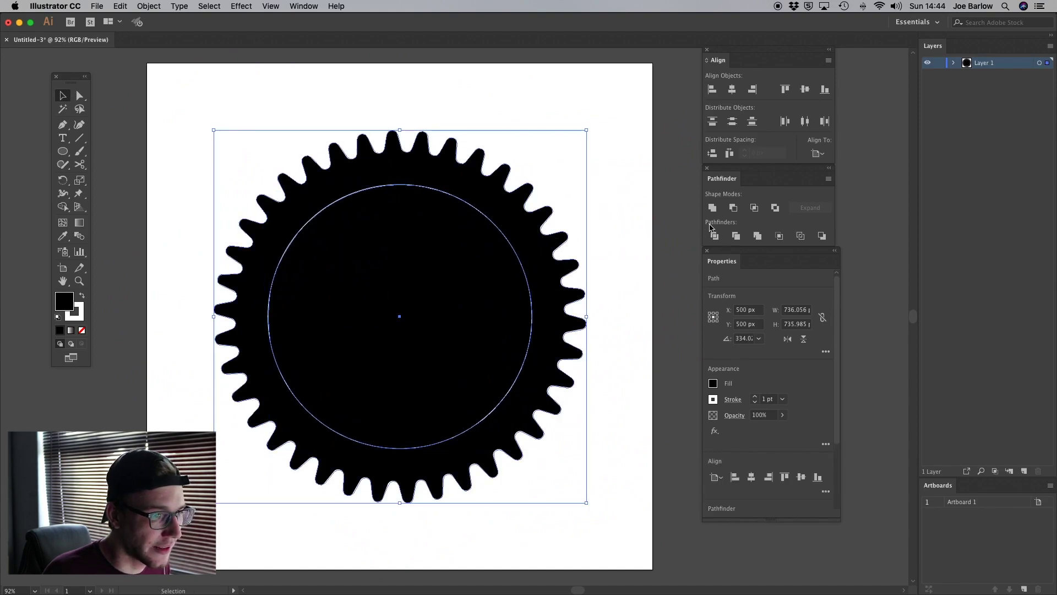
left_click(736, 237)
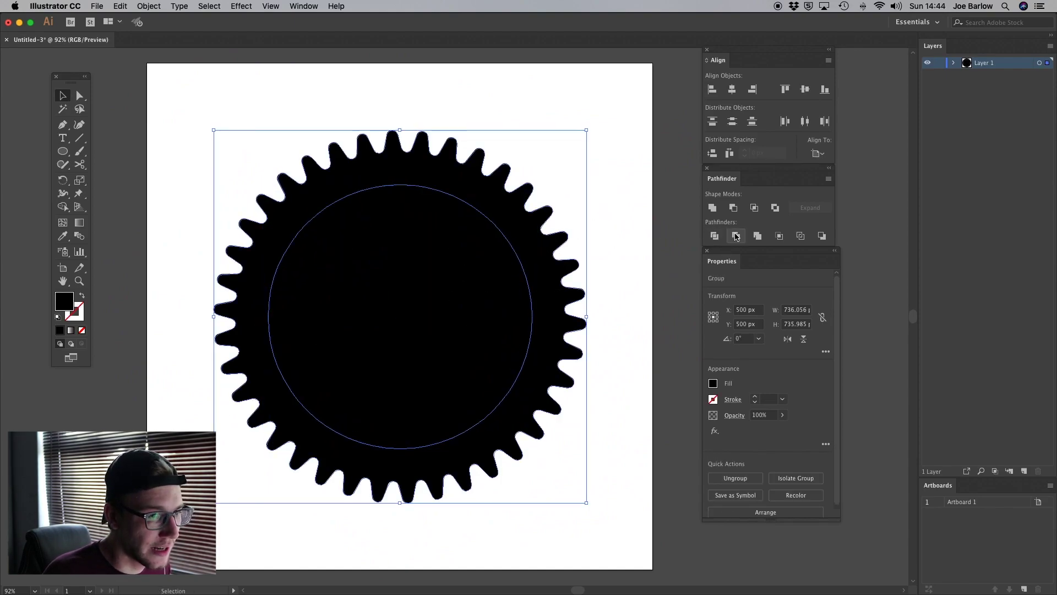
key("a")
left_click(396, 289)
key("Delete")
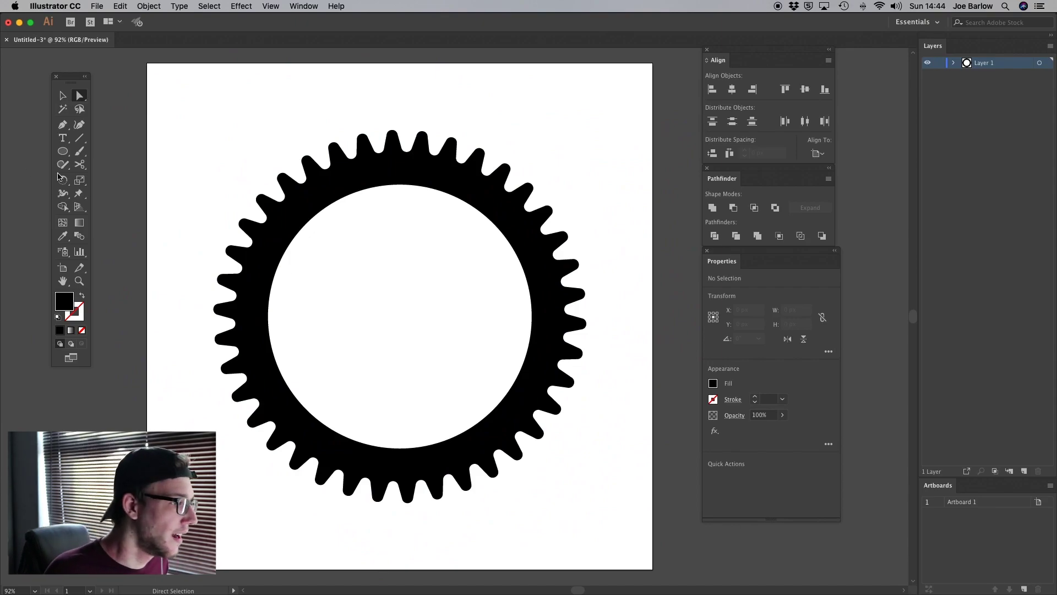
Add a new layer, hide Layer 1, and draw a circle about 577 px in diameter with black fill and stroke.
left_click(1023, 470)
left_click(928, 74)
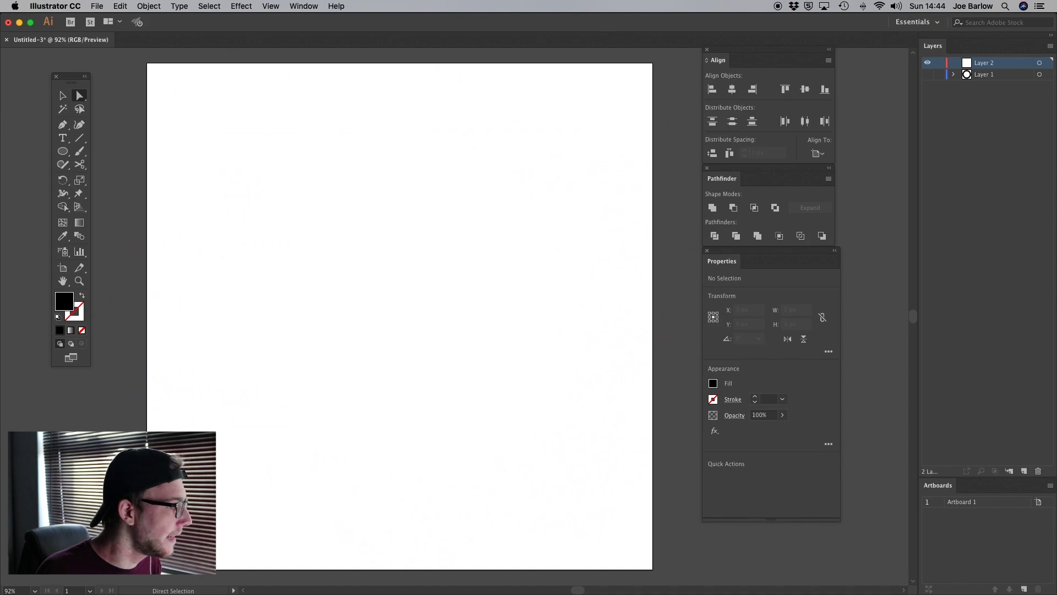
left_click(62, 151)
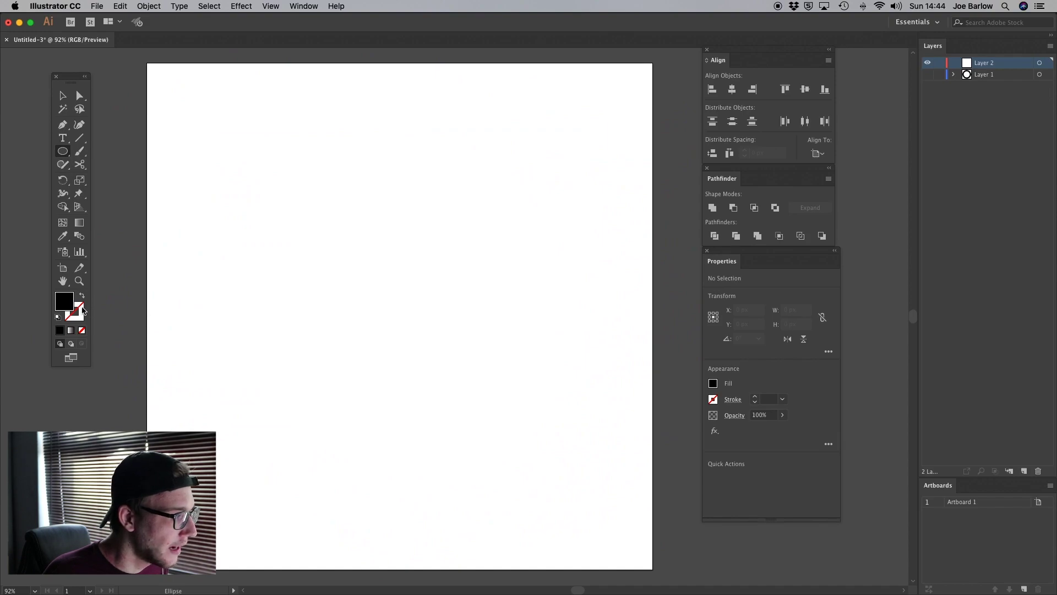
left_click(82, 310)
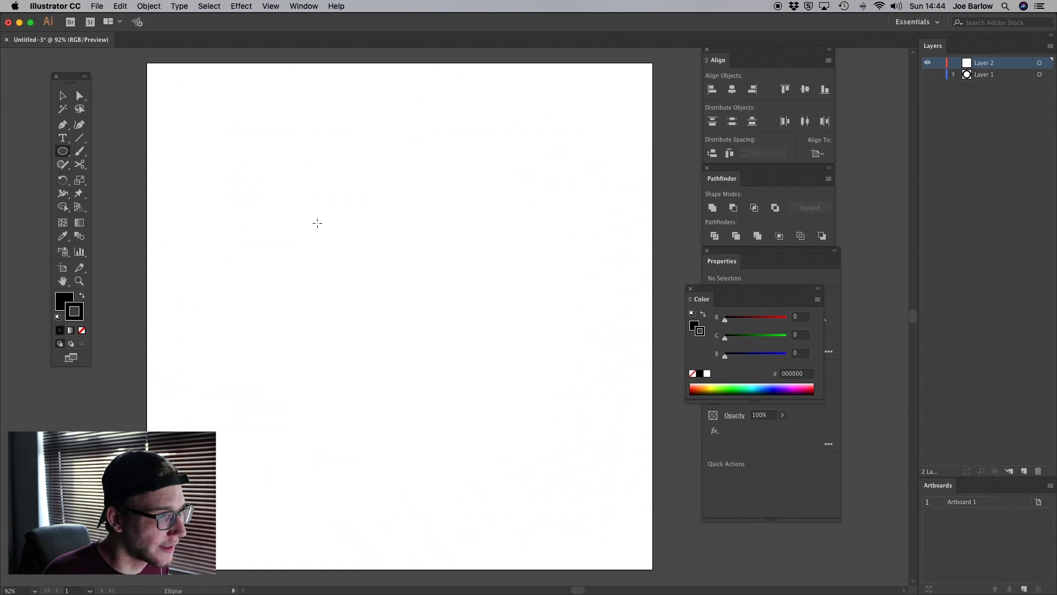
left_click_drag(298, 210, 590, 445)
left_click(62, 95)
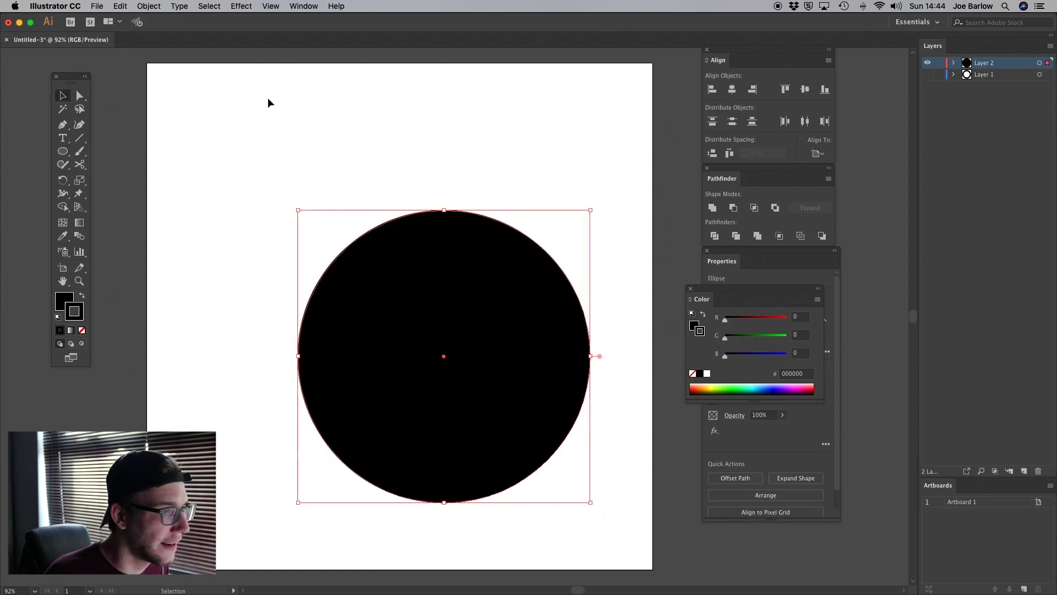
Center the new circle horizontally and vertically on the artboard and dismiss the color settings.
left_click(731, 89)
left_click(805, 89)
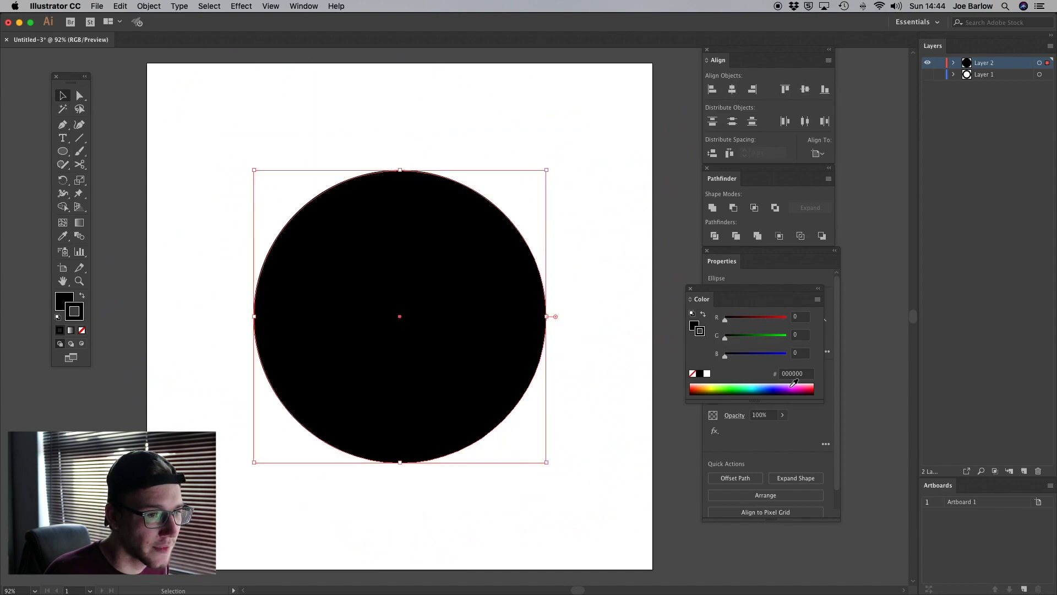
left_click(691, 287)
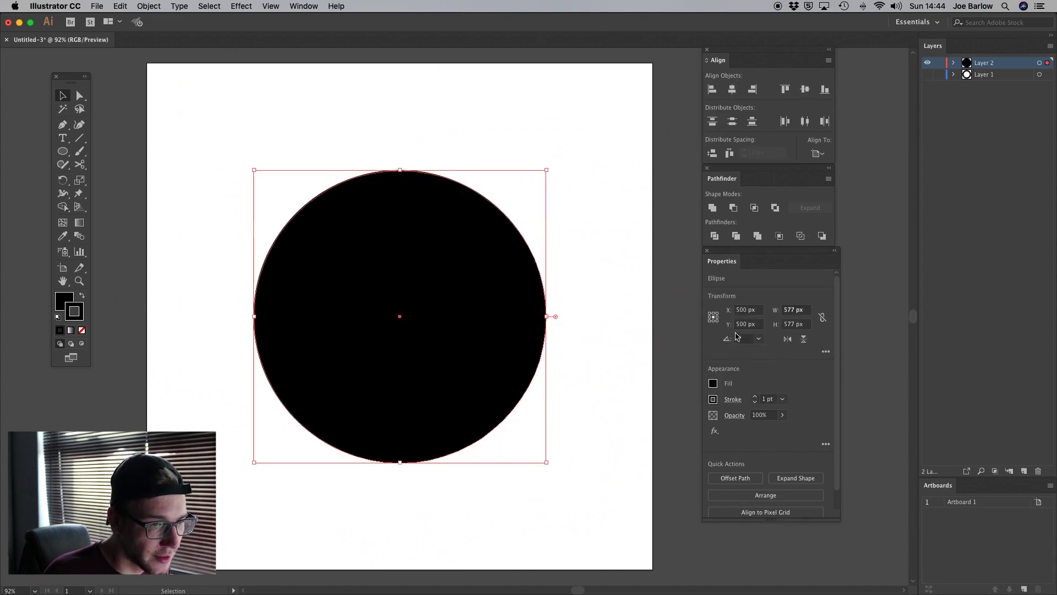
Set the circle's stroke weight to 30 pt and make it a dashed line with 50 pt dashes and gaps.
left_click(771, 400)
key("shift+Up")
key("shift+Up")
key("shift+Up")
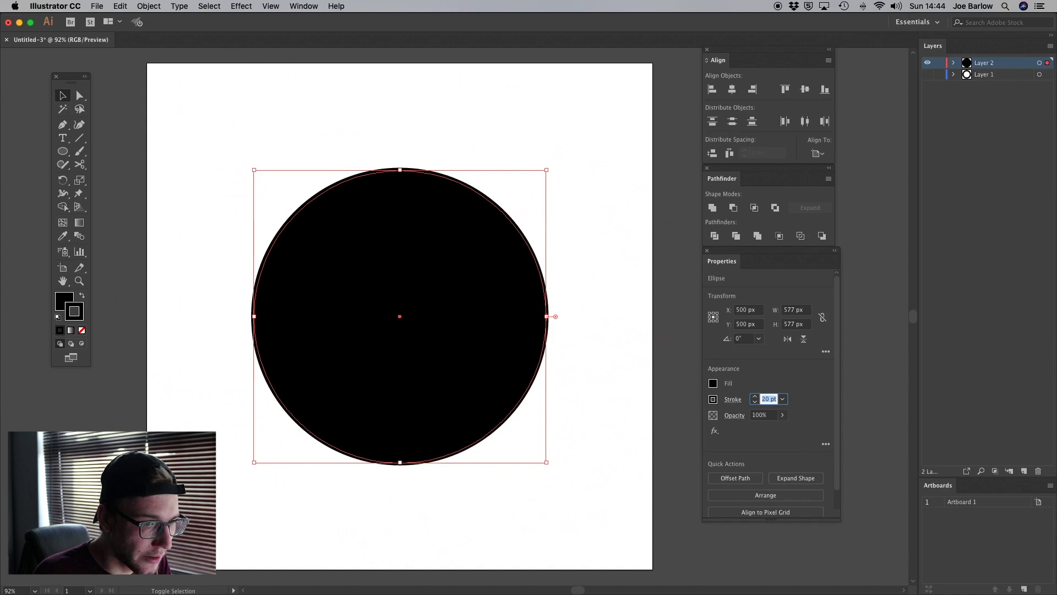
left_click(733, 399)
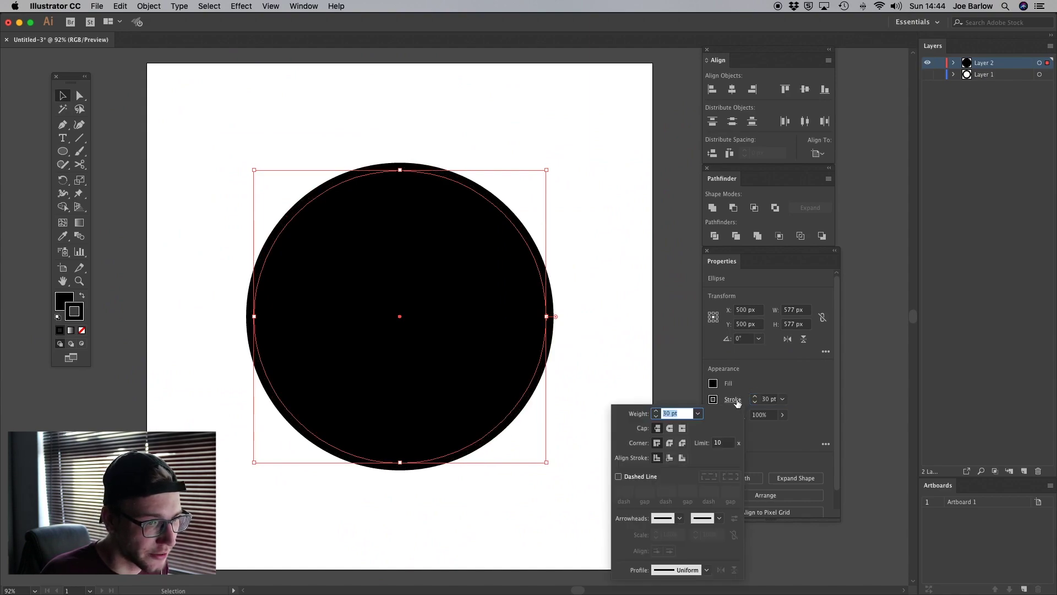
left_click(631, 477)
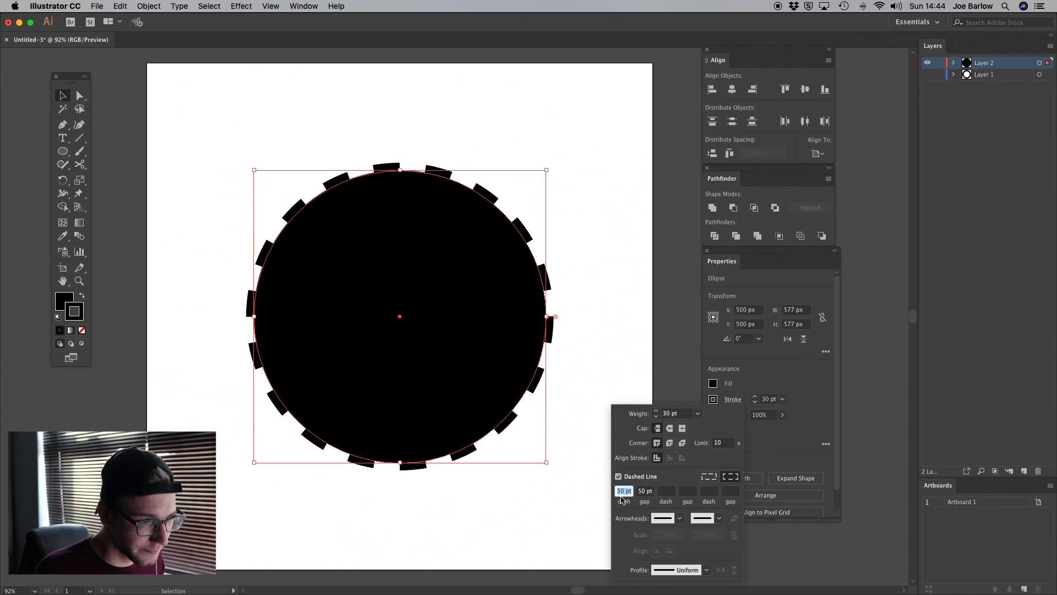
left_click(646, 490)
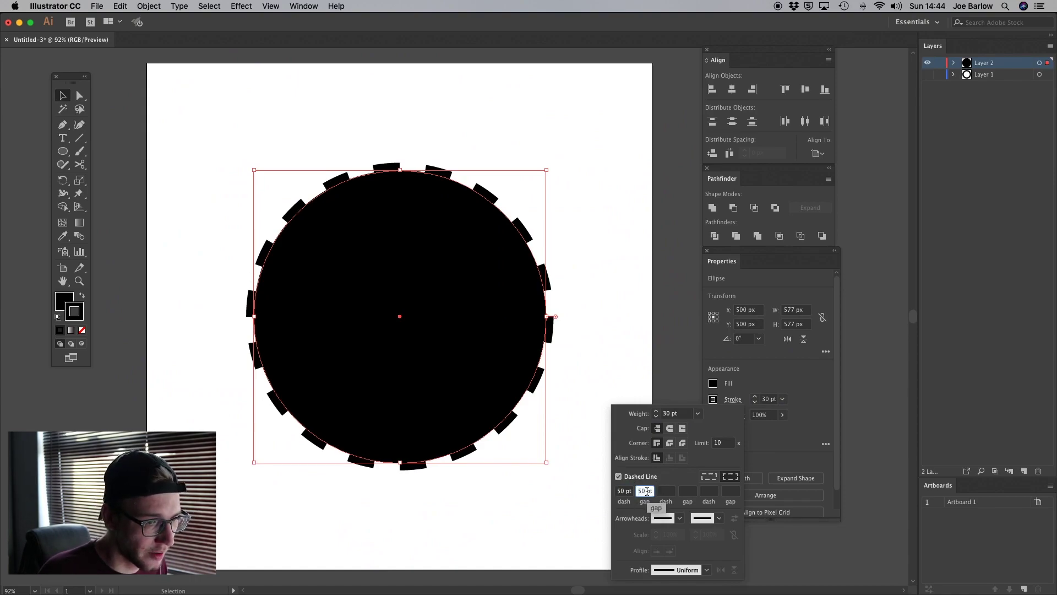
Compare preserving exact dash lengths with aligning the dashes to corners and path ends on the circle's stroke.
left_click(736, 476)
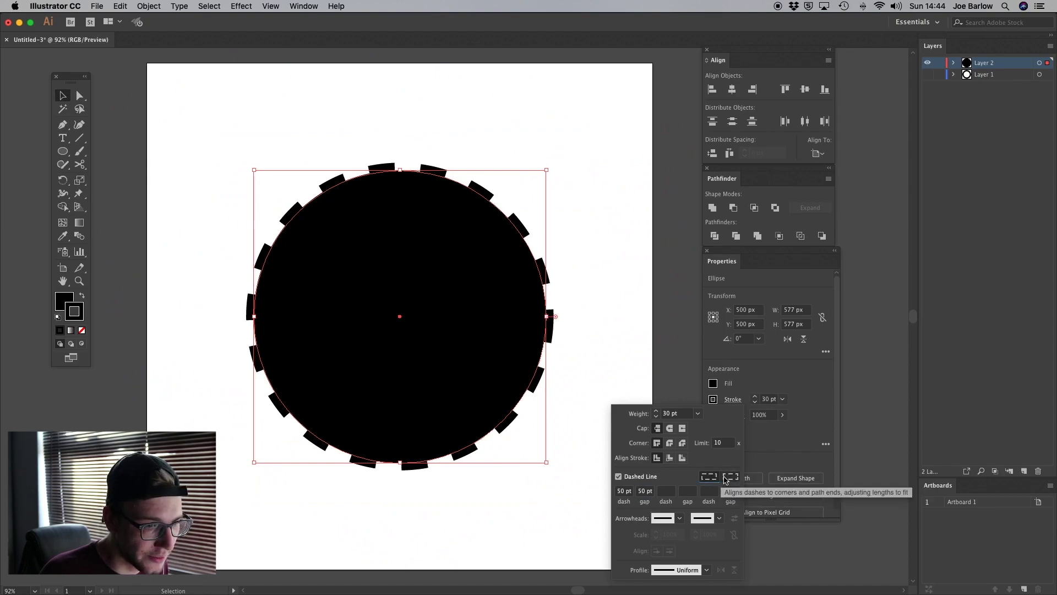
left_click(713, 478)
left_click(731, 477)
left_click(709, 477)
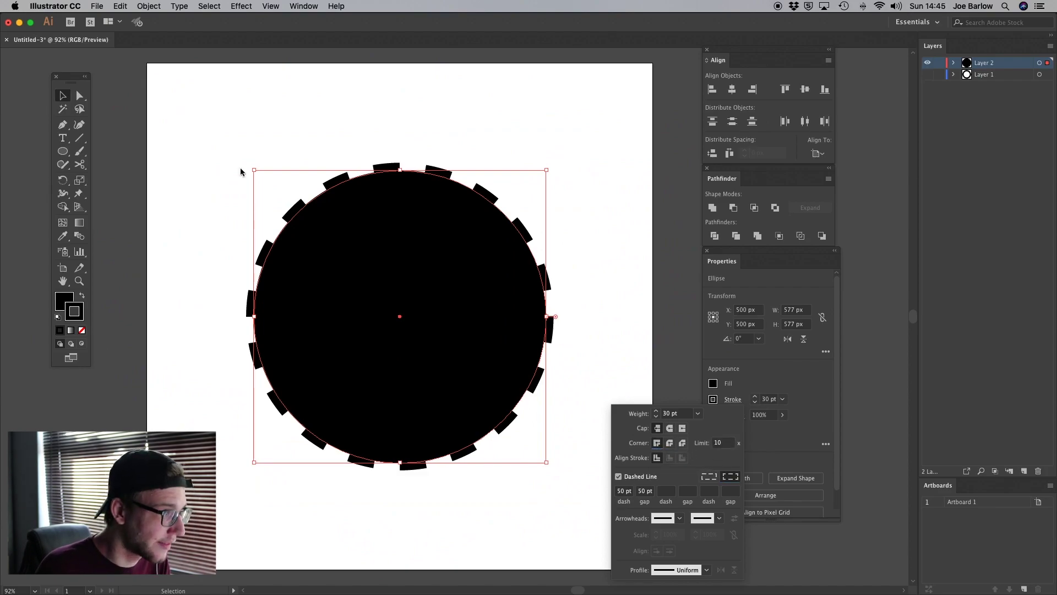
key("Escape")
left_click(266, 114)
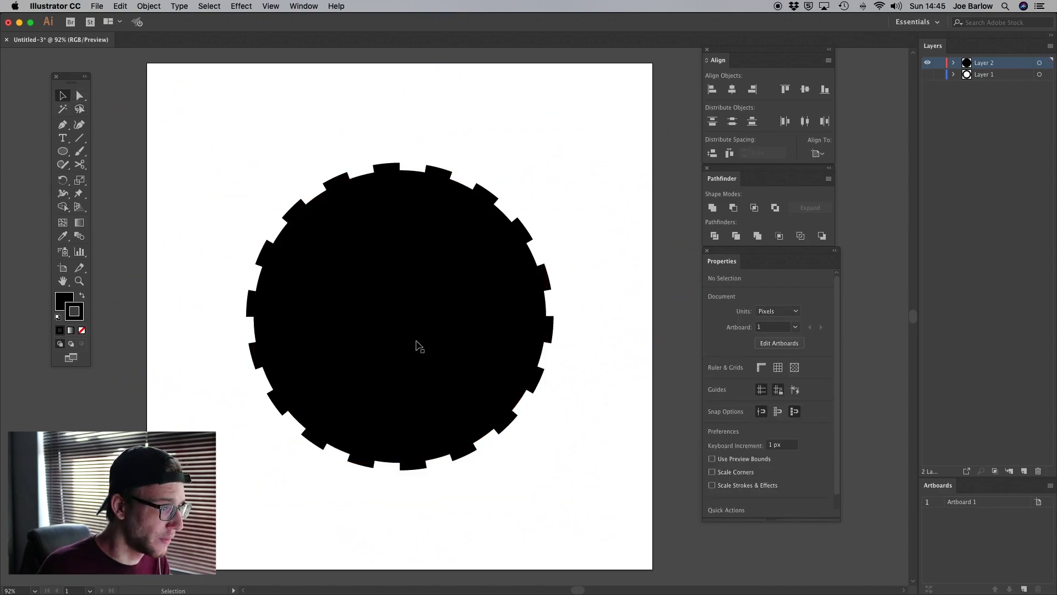
Set the dashed circle's stroke weight to 50 pt to lengthen the gear teeth.
left_click(434, 254)
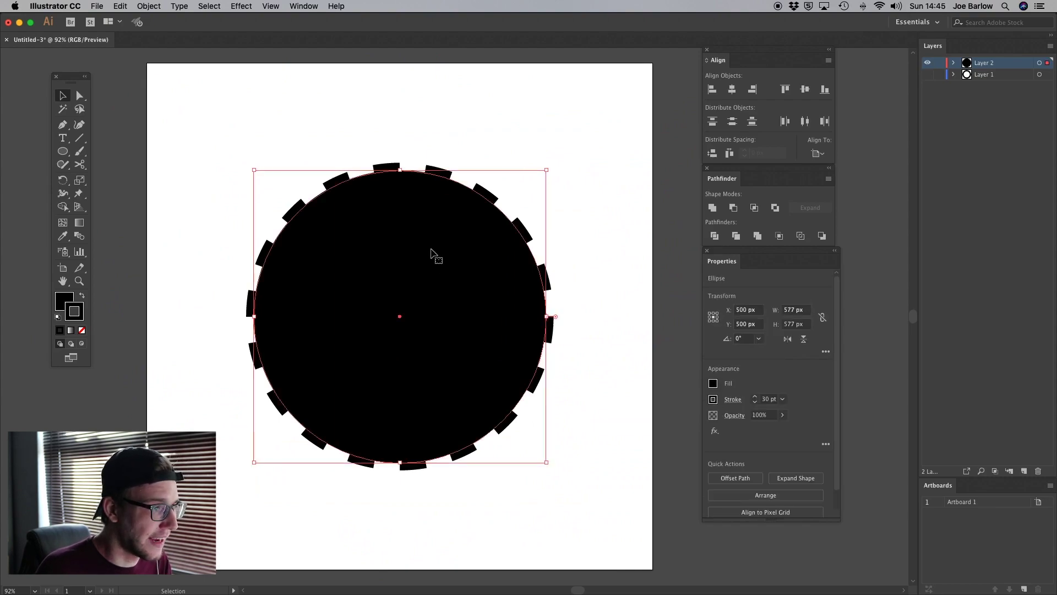
left_click(769, 400)
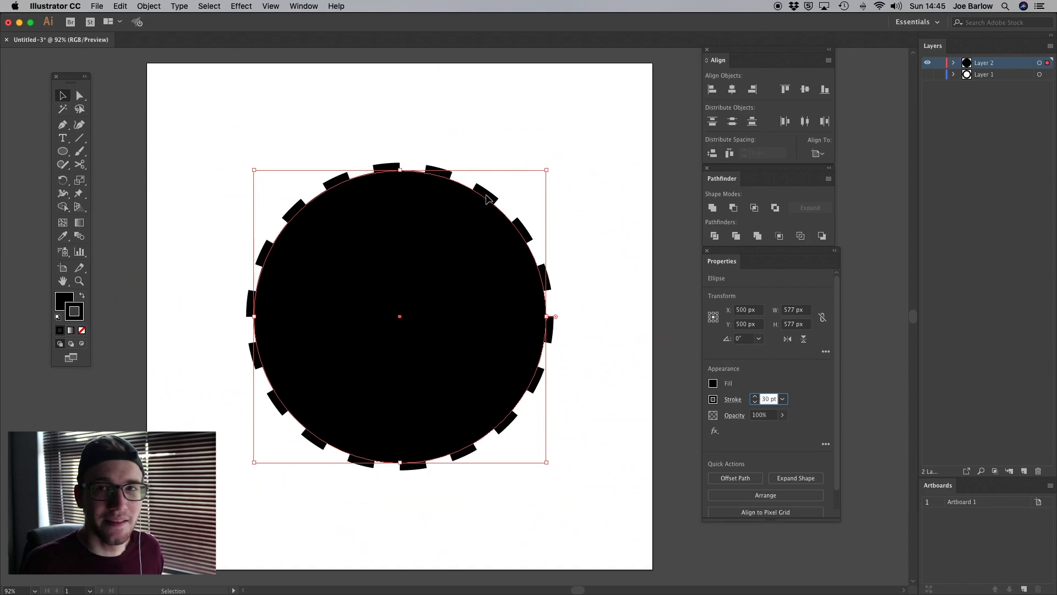
key("shift+Up")
key("shift+Up")
key("shift+Up")
key("shift+Up")
key("shift+Up")
key("shift+Up")
key("shift+Up")
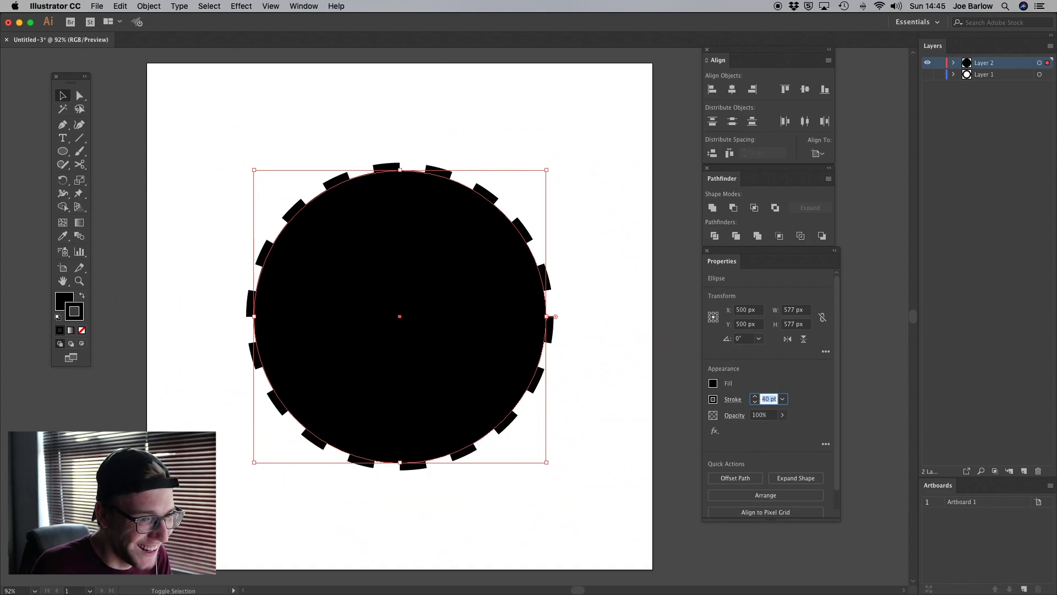
key("shift+Down")
key("shift+Down")
key("shift+Down")
key("shift+Down")
key("shift+Down")
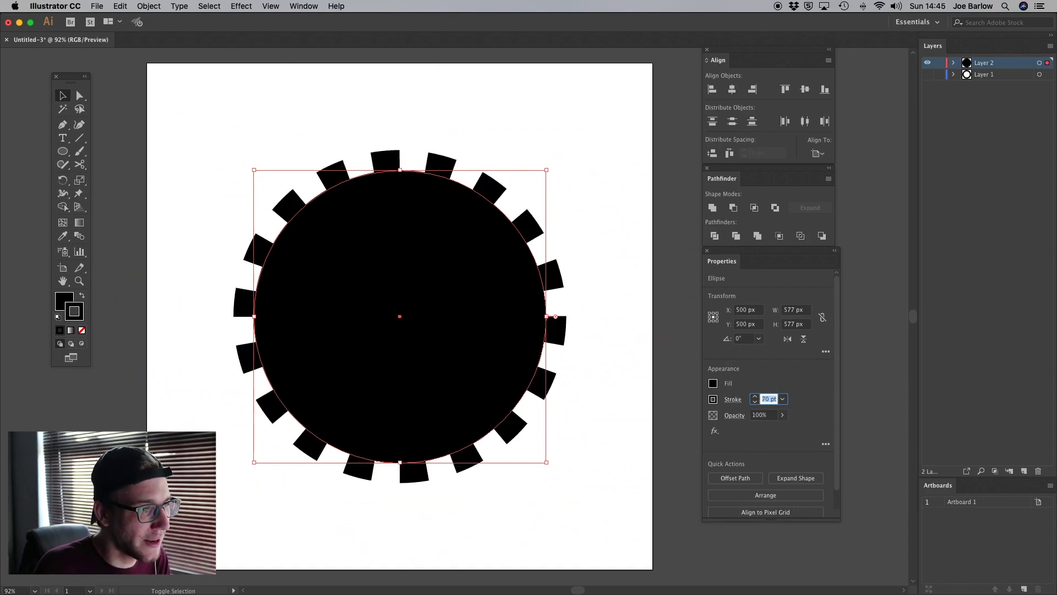
Set the dash length of the circle's stroke to 90 pt to widen the gear teeth.
left_click(733, 400)
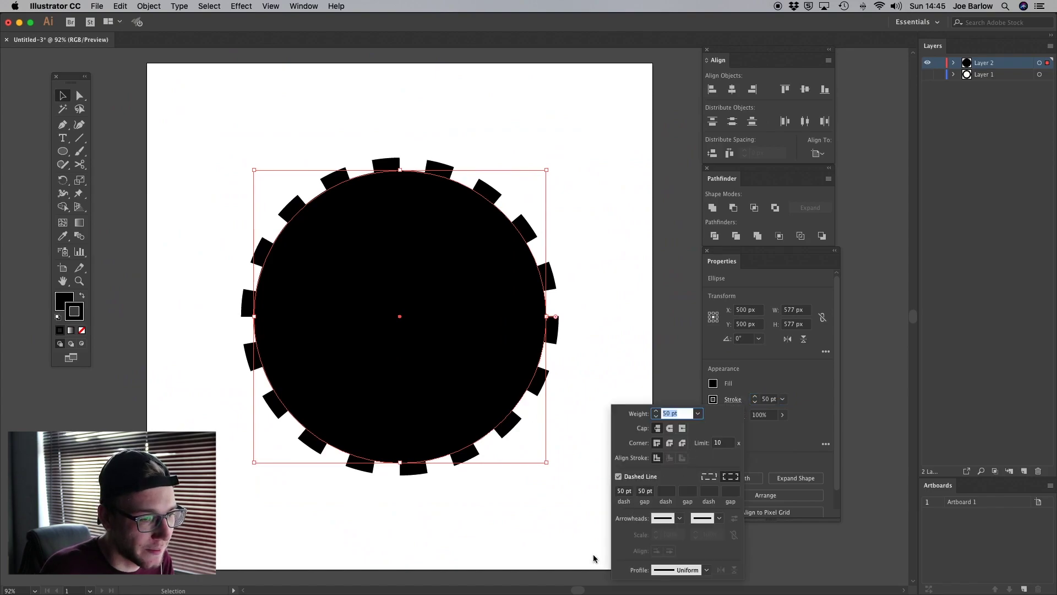
left_click(624, 490)
key("shift+Up")
key("shift+Up")
key("shift+Up")
key("shift+Up")
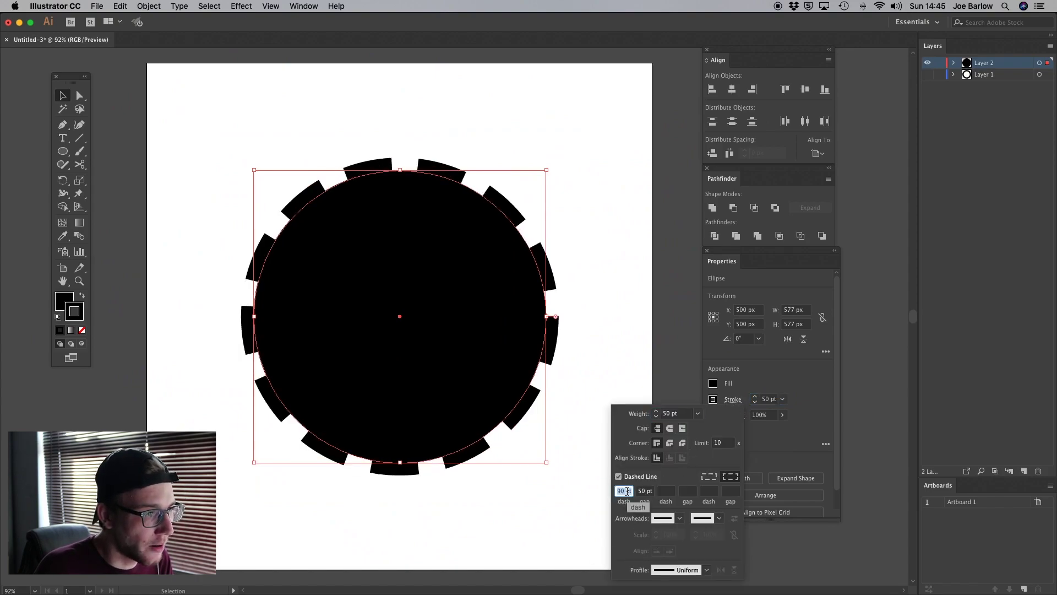
Set the dash length of the circle's stroke to 50 pt and widen the gaps so they are larger than the teeth.
key("shift+Down")
key("shift+Down")
key("shift+Down")
key("shift+Down")
left_click(648, 491)
key("shift+Down")
key("shift+Down")
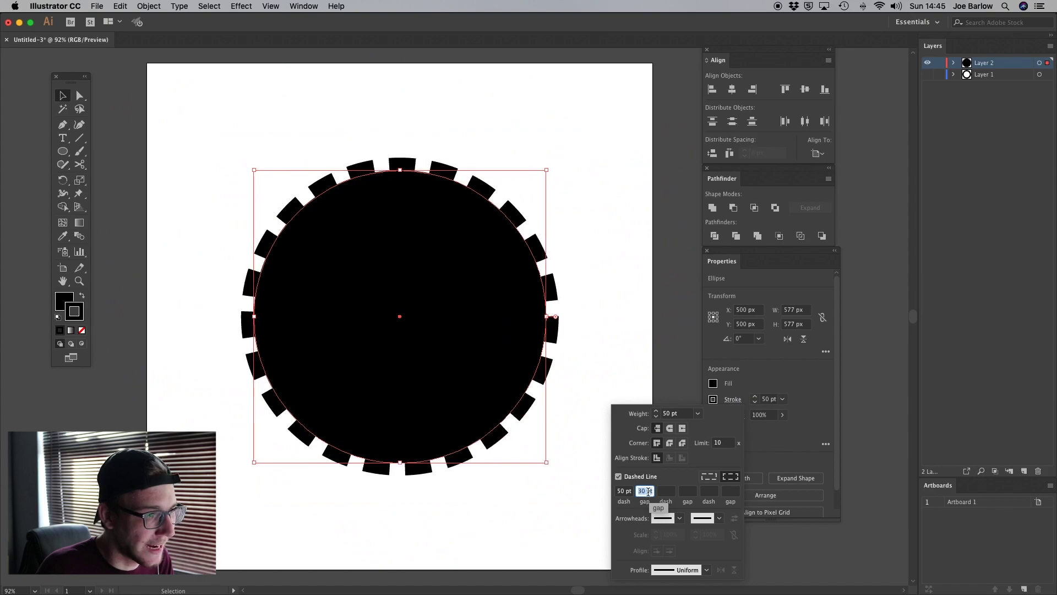
key("shift+Up")
key("shift+Up")
key("shift+Up")
key("shift+Up")
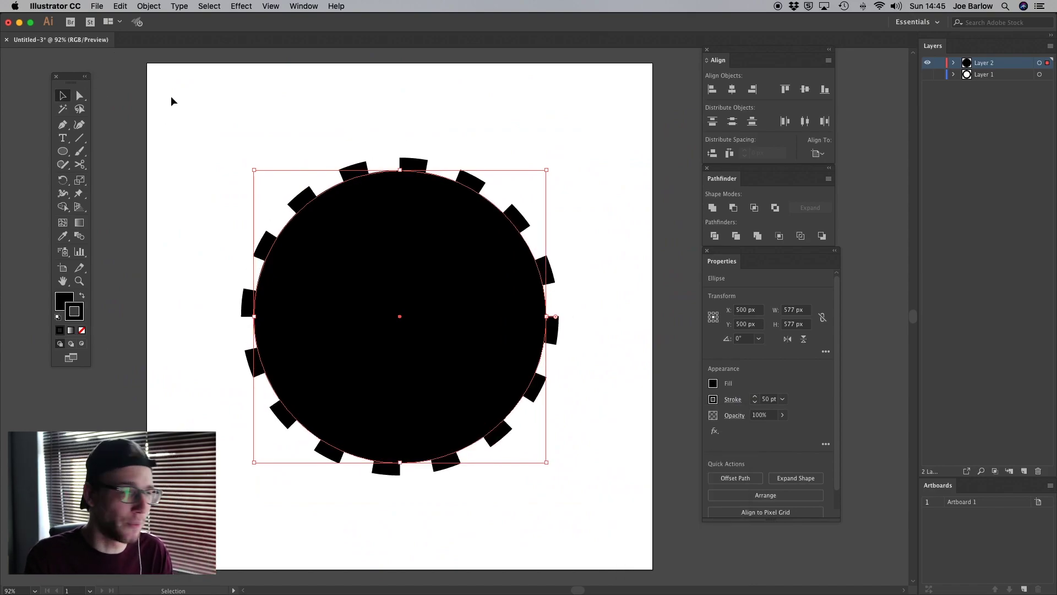
left_click(176, 99)
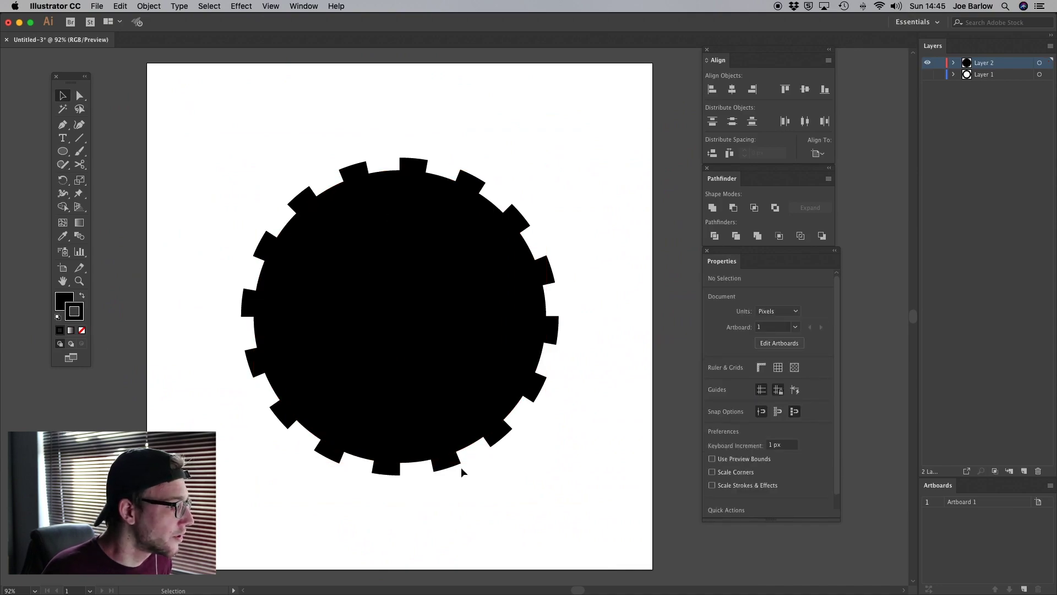
Draw a circle about 394 px wide over the gear and remove its stroke.
left_click(63, 151)
left_click_drag(210, 141, 410, 316)
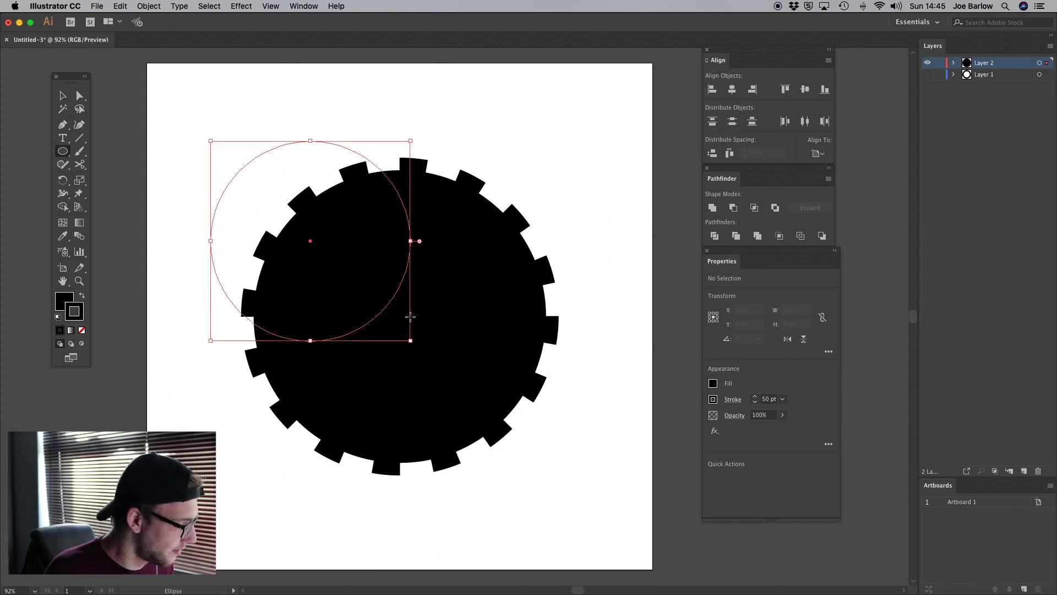
key("v")
left_click_drag(353, 217, 333, 150)
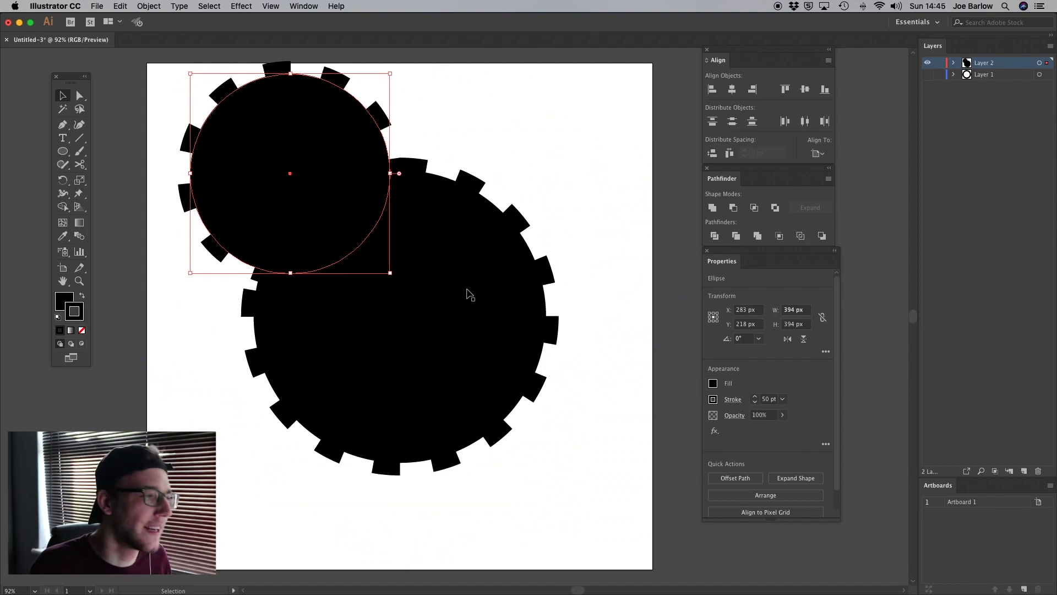
left_click_drag(272, 146, 274, 229)
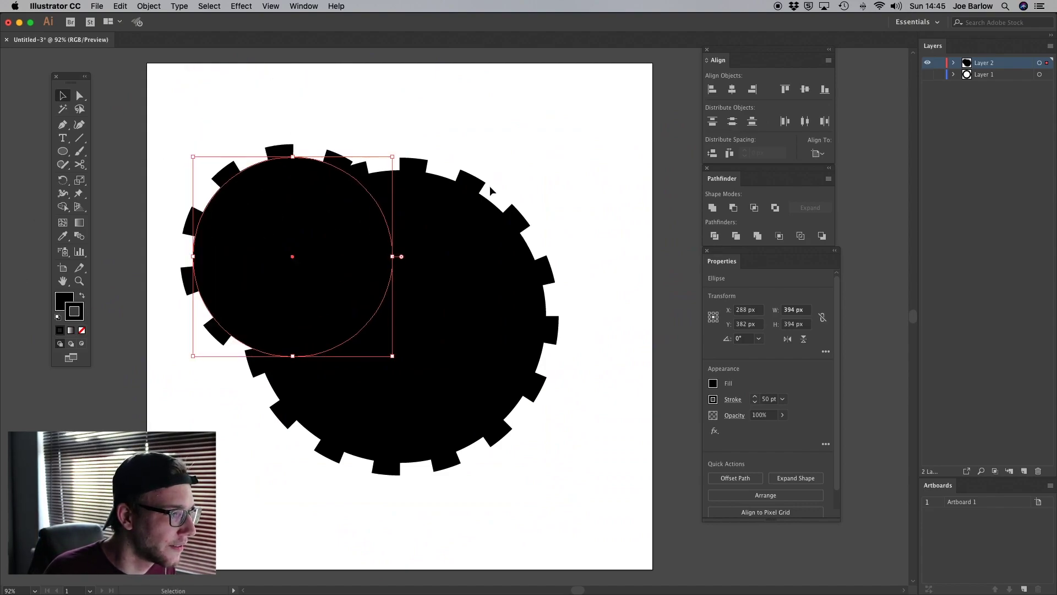
left_click(82, 330)
Centre the strokeless circle on the artboard in both directions and enlarge it to about 438 px.
left_click(732, 89)
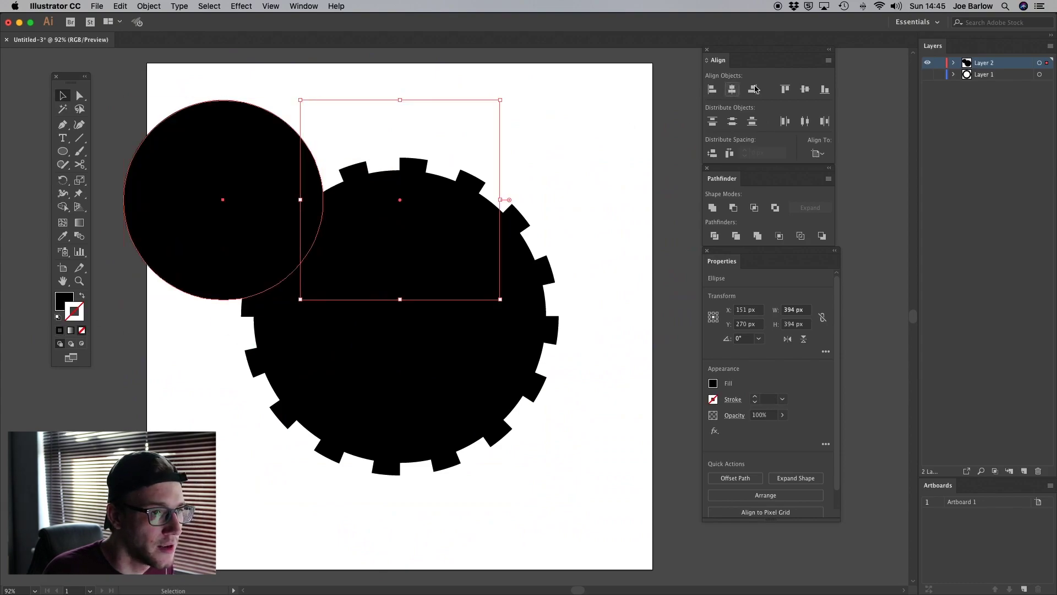
left_click(805, 90)
left_click_drag(500, 216, 512, 207)
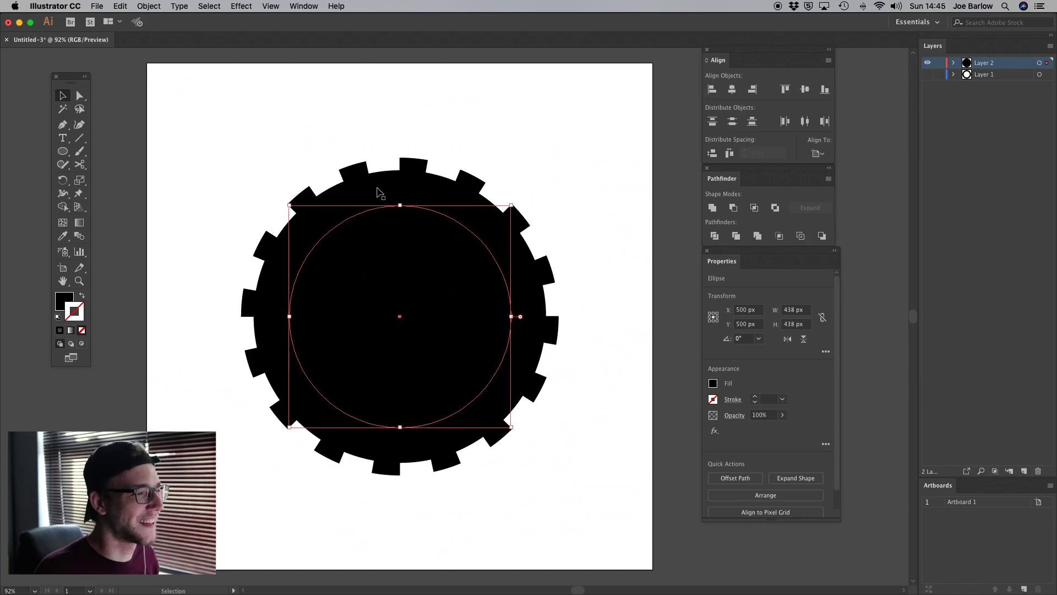
Try to trim the dashed circle with the inner circle and delete the centre, and undo the attempt.
left_click(379, 190, "shift")
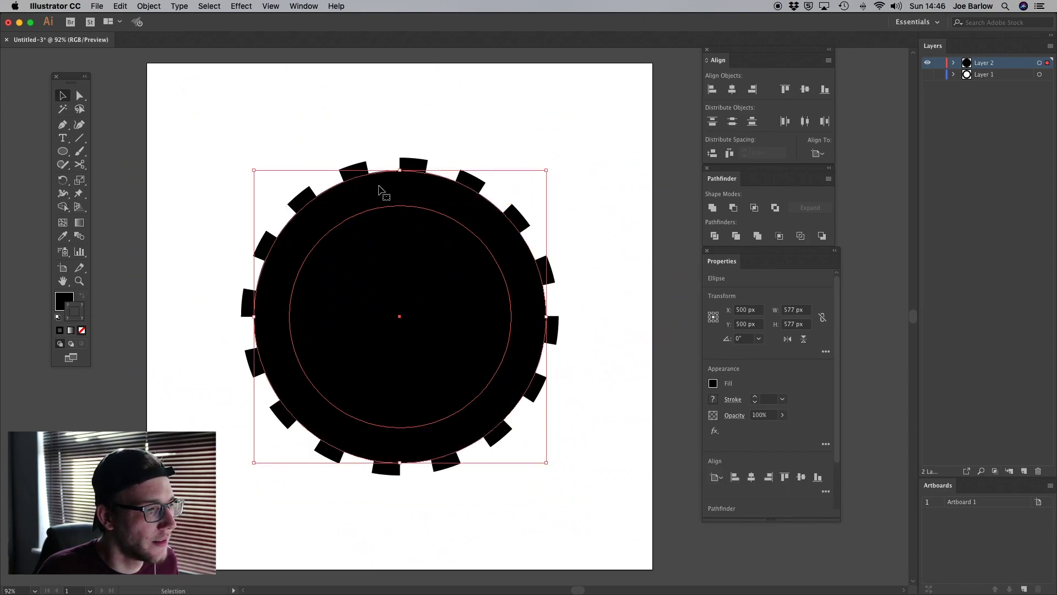
left_click(736, 235)
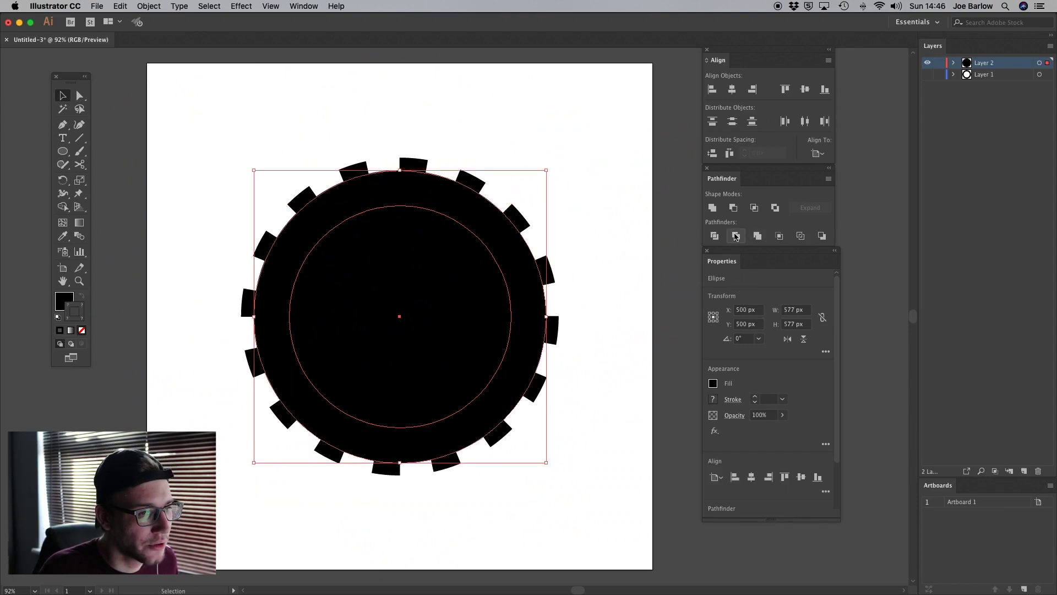
left_click(82, 96)
left_click(377, 294)
key("Delete")
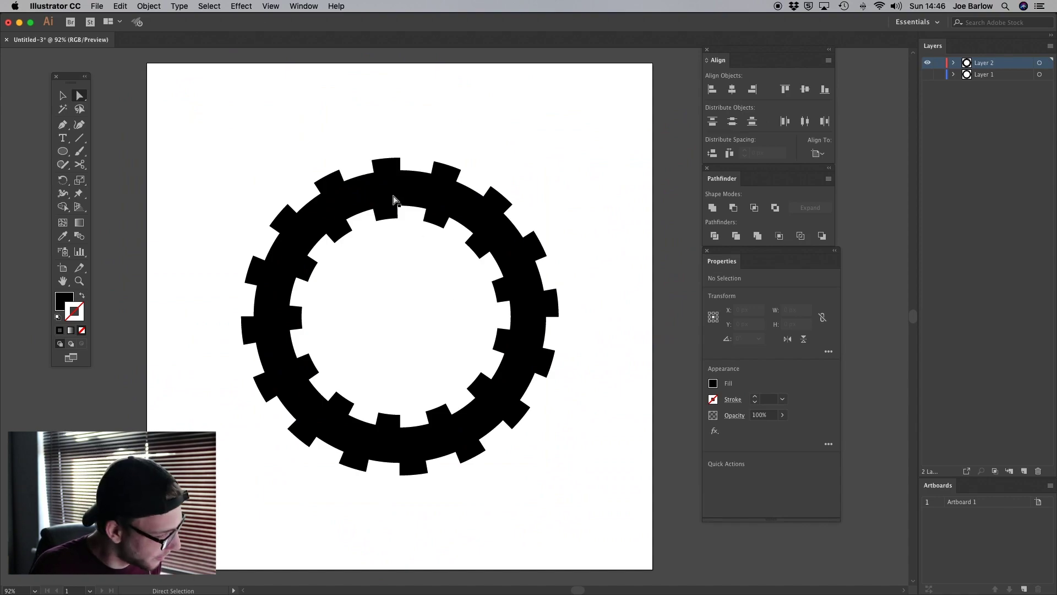
key("super+z")
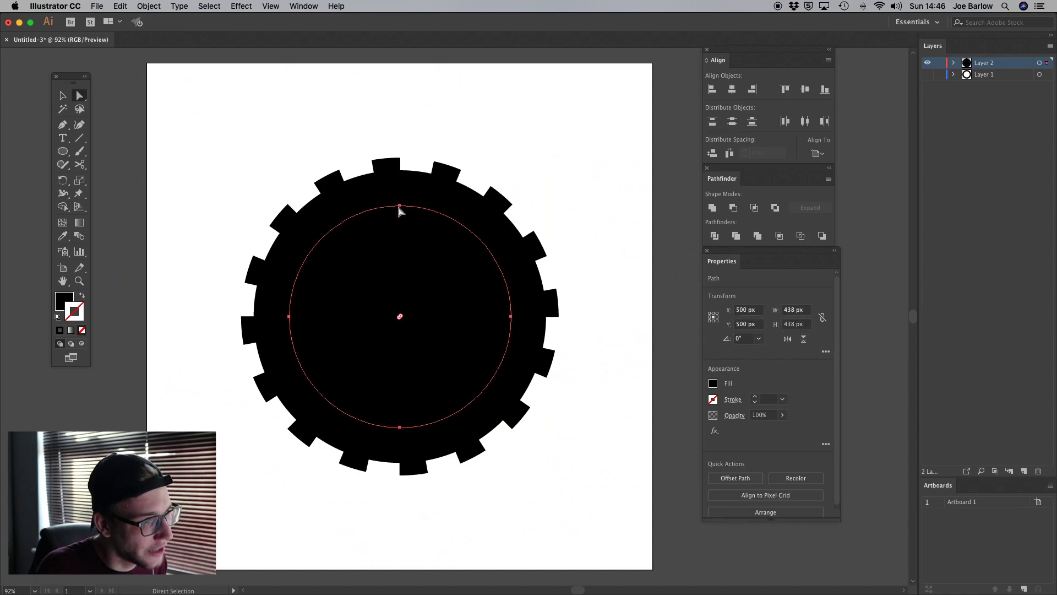
left_click(575, 159)
left_click(432, 189)
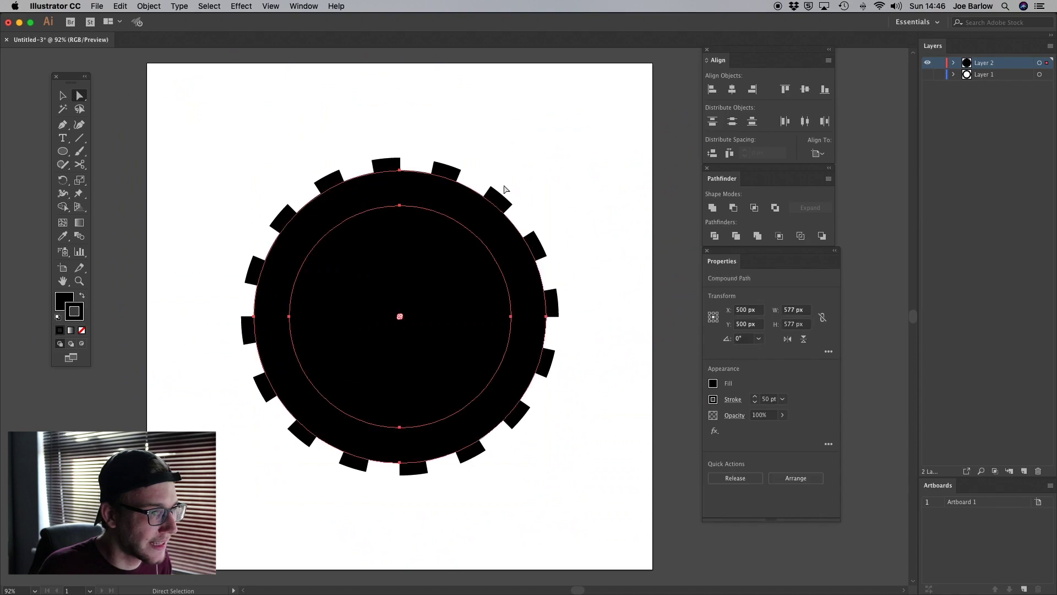
key("super+z")
Expand the appearance of the dashed outer circle so its teeth become real shapes.
left_click(472, 161)
left_click(444, 186)
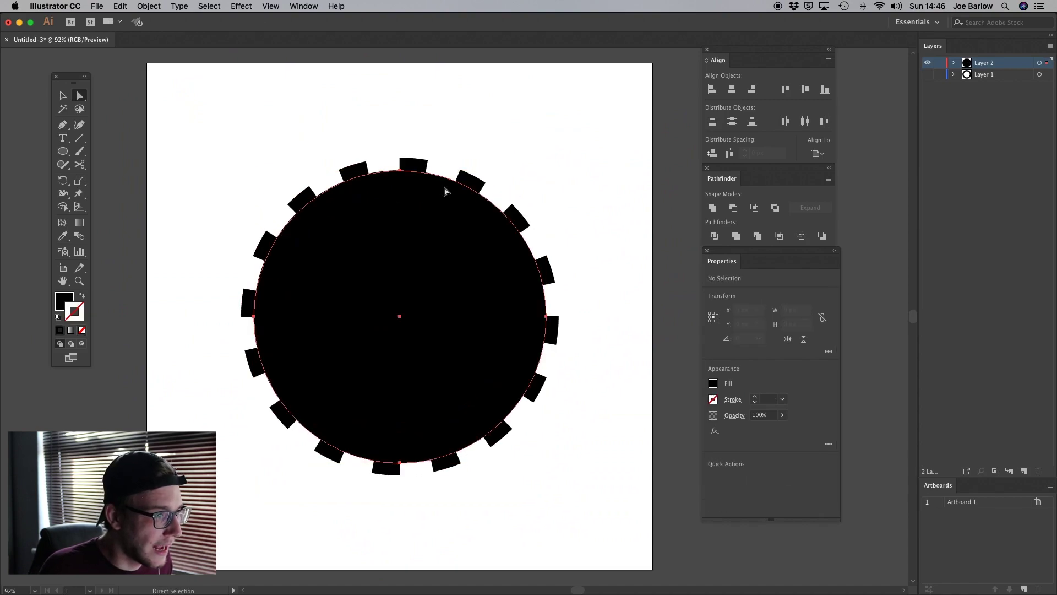
left_click(142, 5)
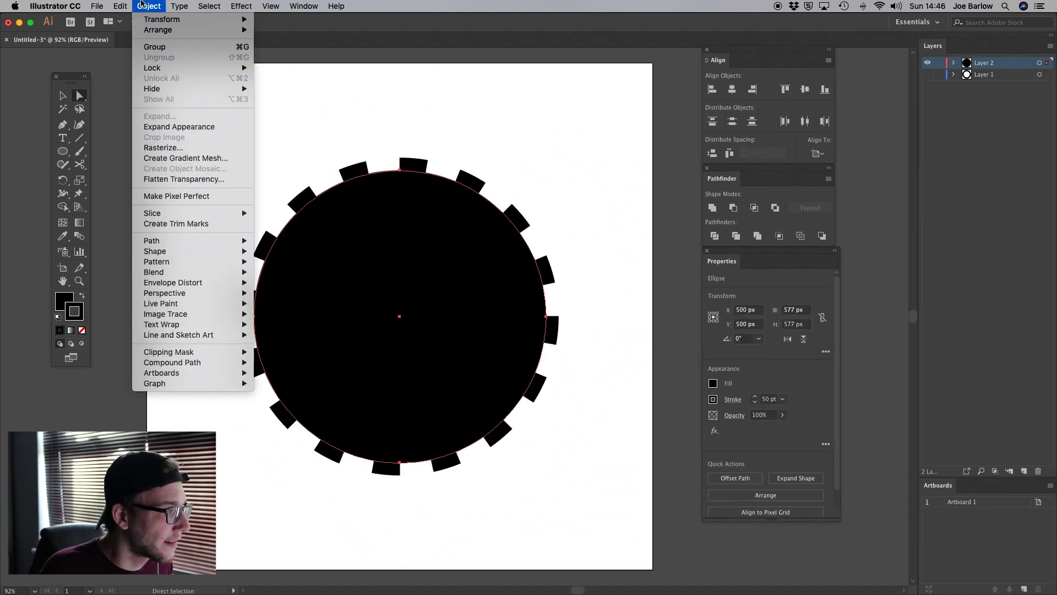
left_click(181, 126)
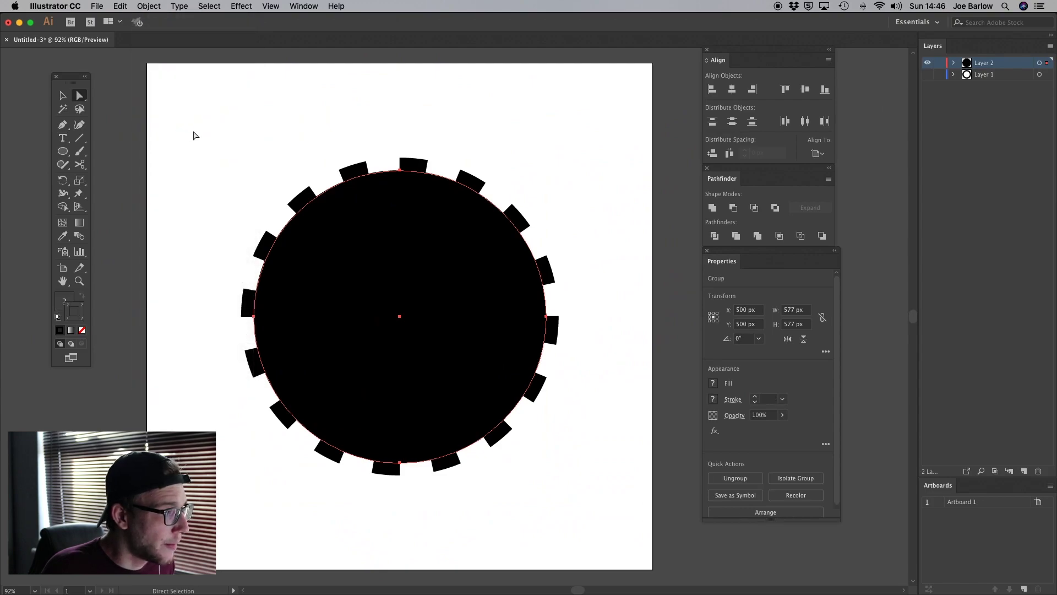
Trim the expanded outer circle with the inner circle and delete the cut-out disc.
left_click(277, 166)
left_click(420, 205)
left_click(470, 206, "shift")
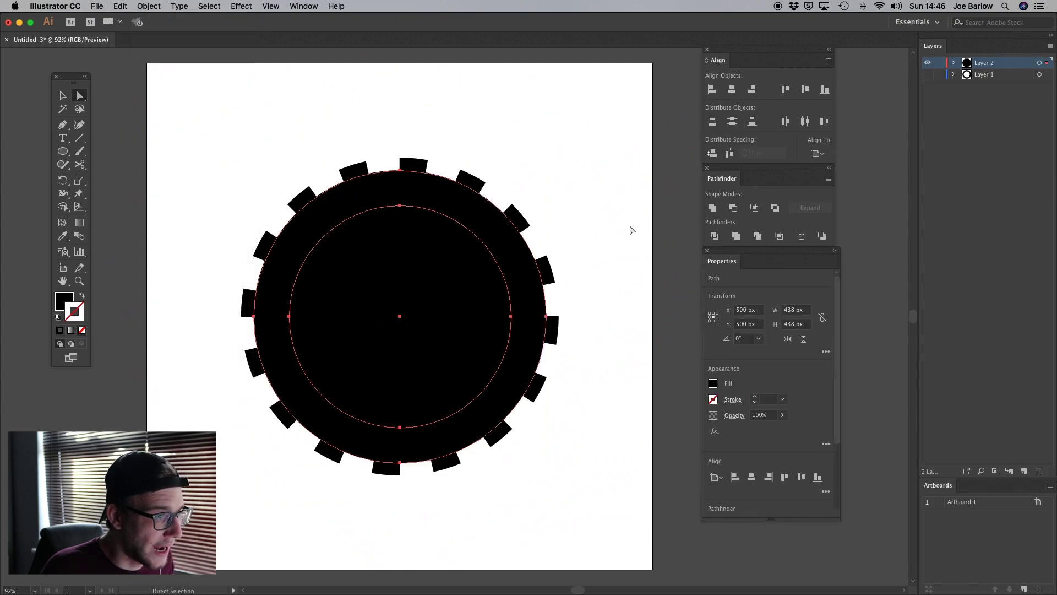
left_click(572, 143)
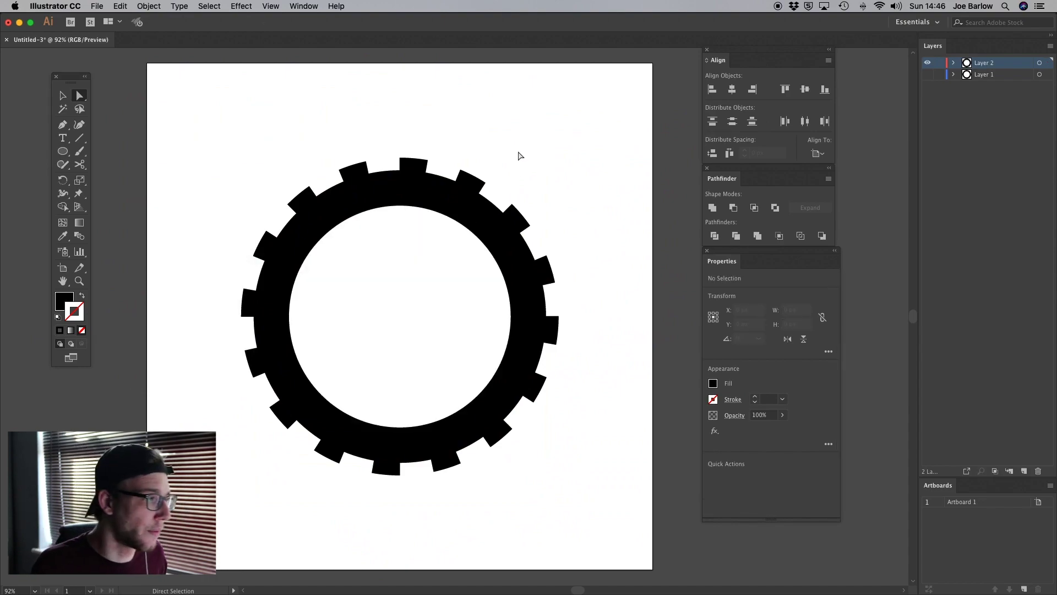
Restore the cut-out disc and shrink it about its centre to about 408 px, leaving a thin white ring.
left_click(62, 96)
key("super+z")
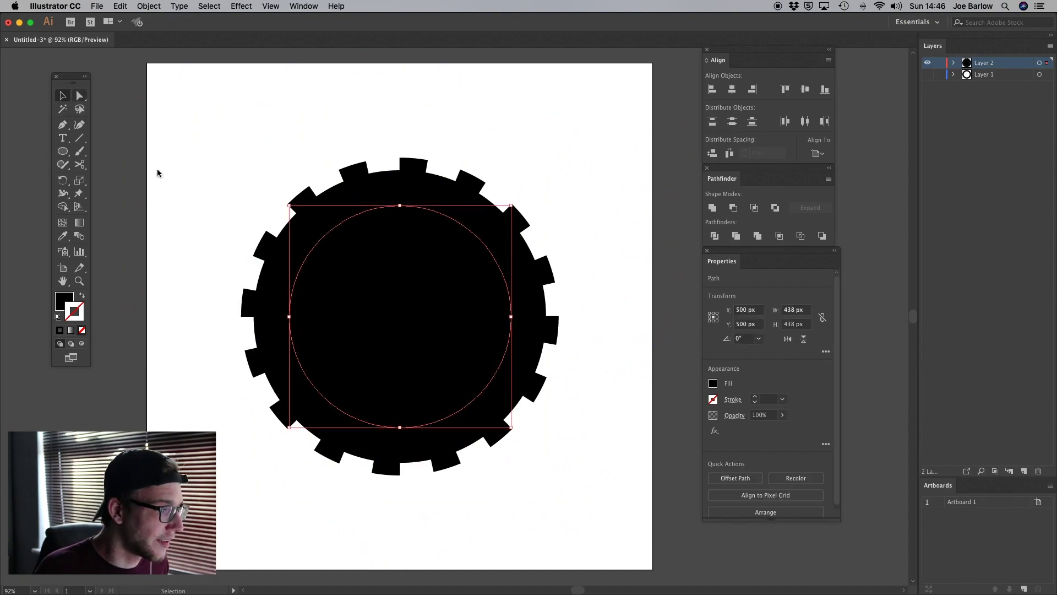
left_click_drag(290, 206, 298, 216)
left_click(283, 161)
left_click(297, 223)
left_click(241, 160)
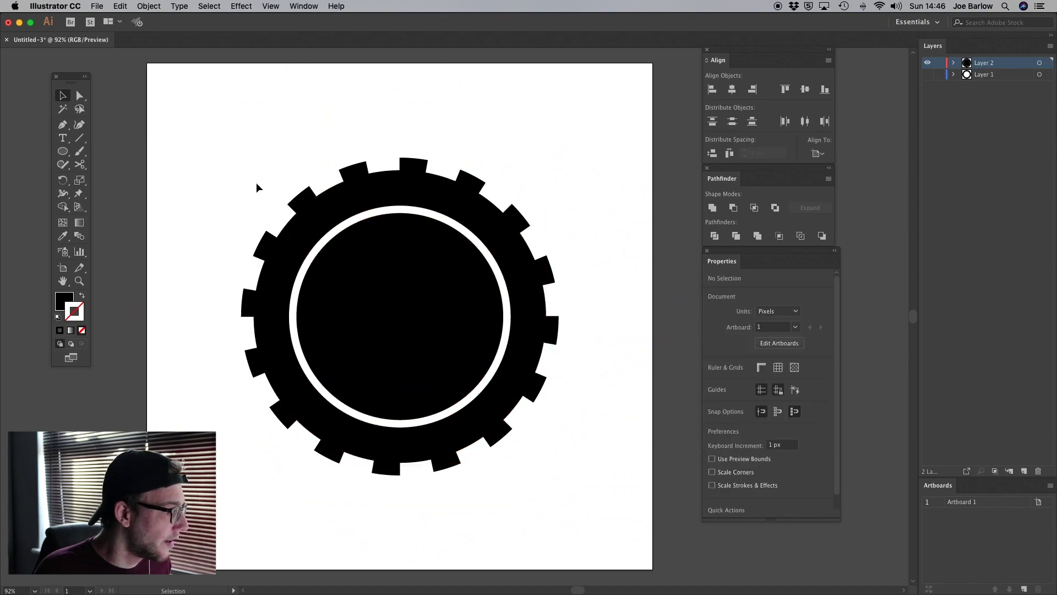
Try to move the inner disc separately from the toothed ring and undo the moves.
left_click(419, 267)
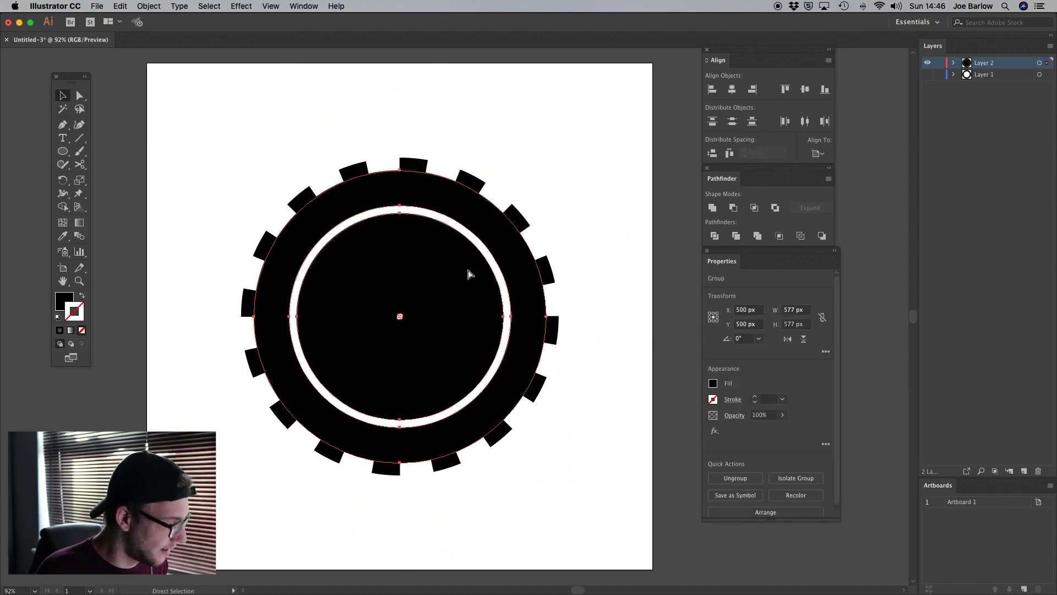
left_click(79, 95)
left_click(393, 301)
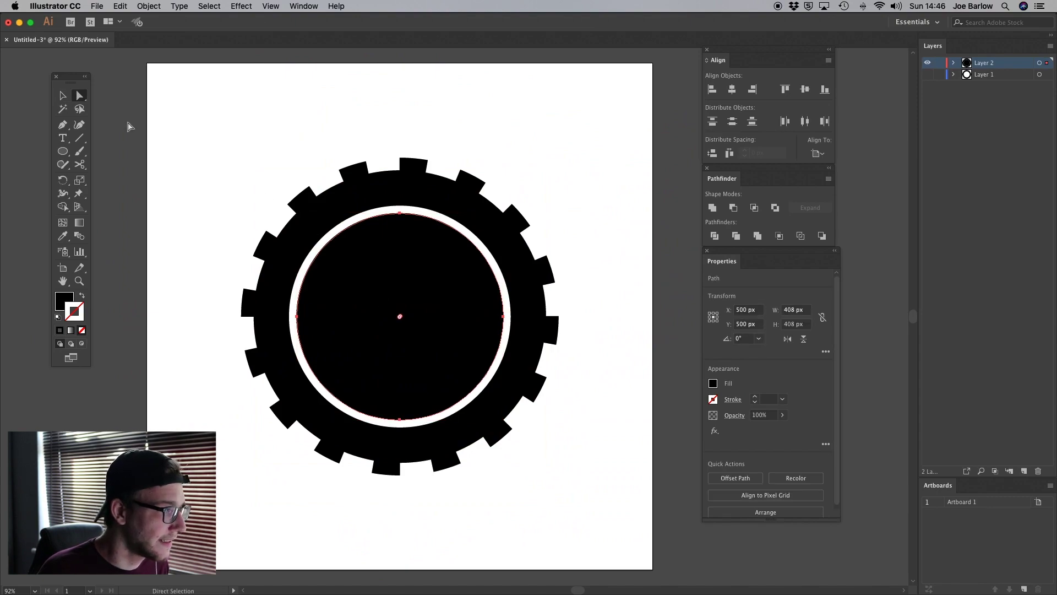
left_click(63, 95)
key("super")
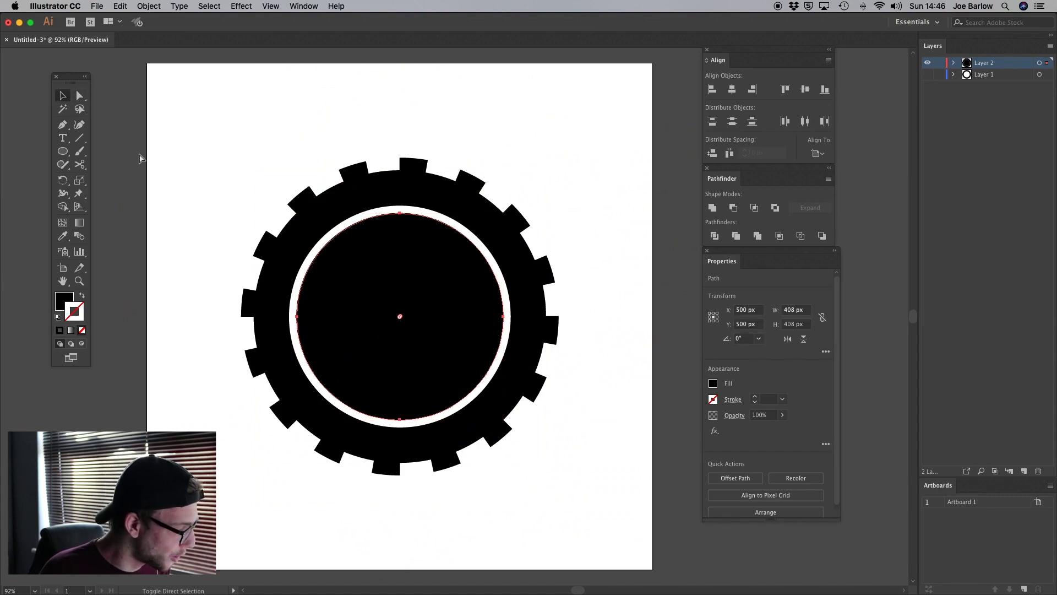
left_click_drag(425, 303, 559, 246)
key("super+z")
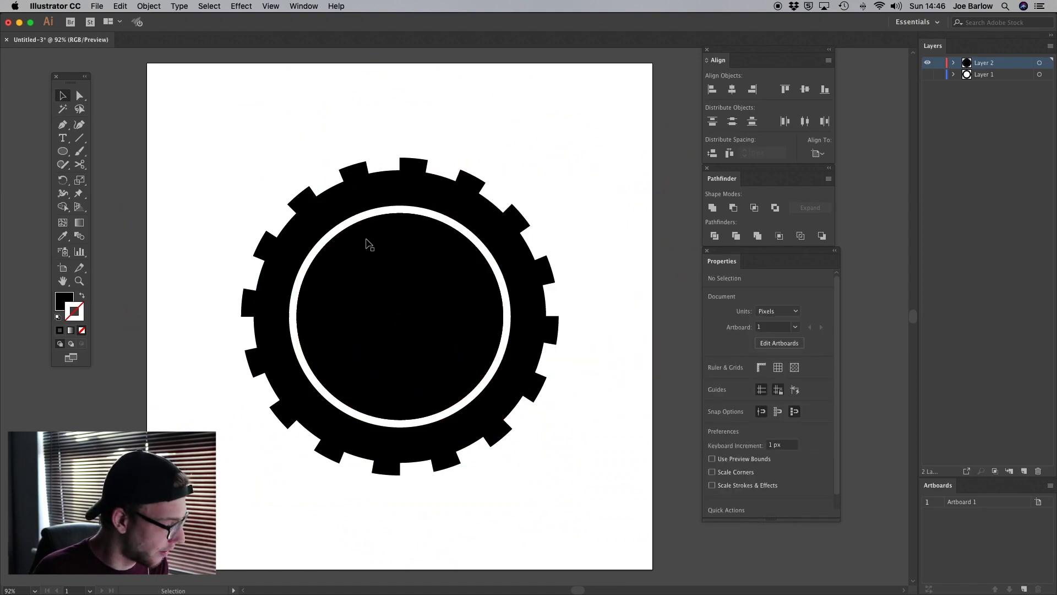
left_click_drag(366, 236, 512, 273)
key("super+z")
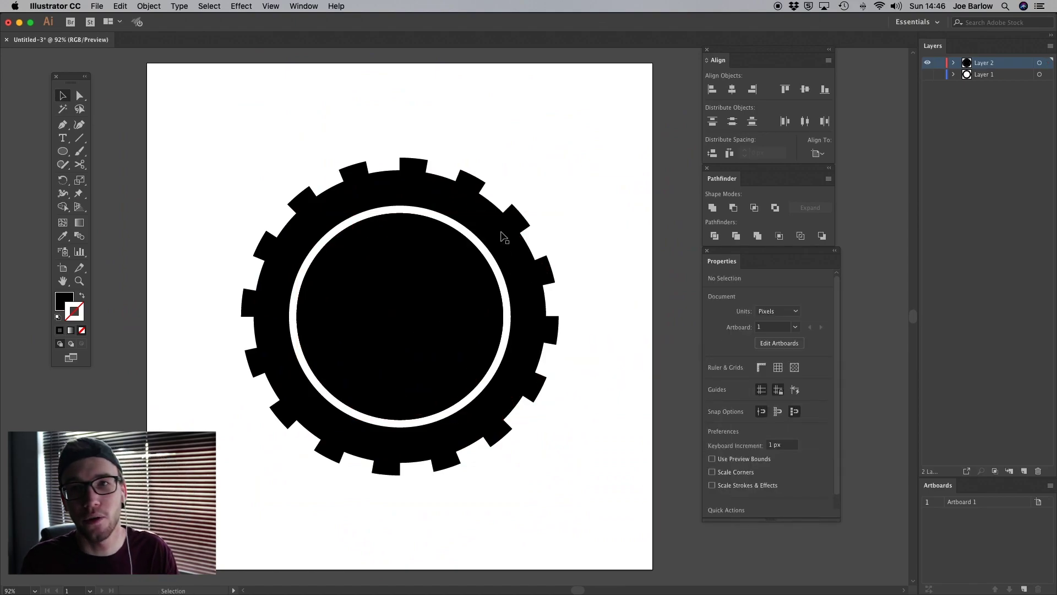
Ungroup the gear shapes and make a concentric copy of the inner disc about 274 px wide.
left_click(473, 244)
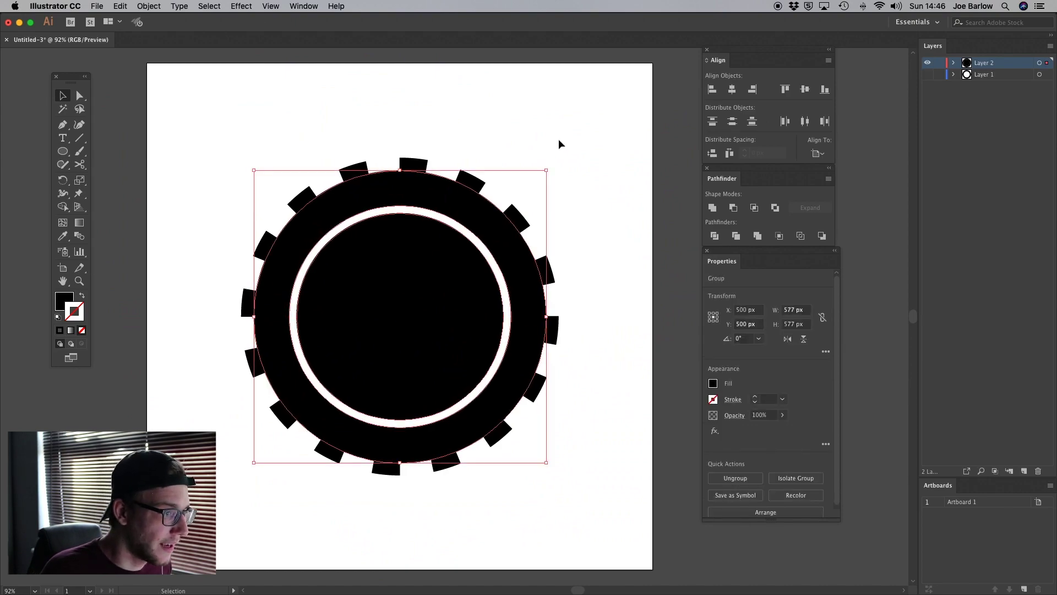
left_click(405, 302)
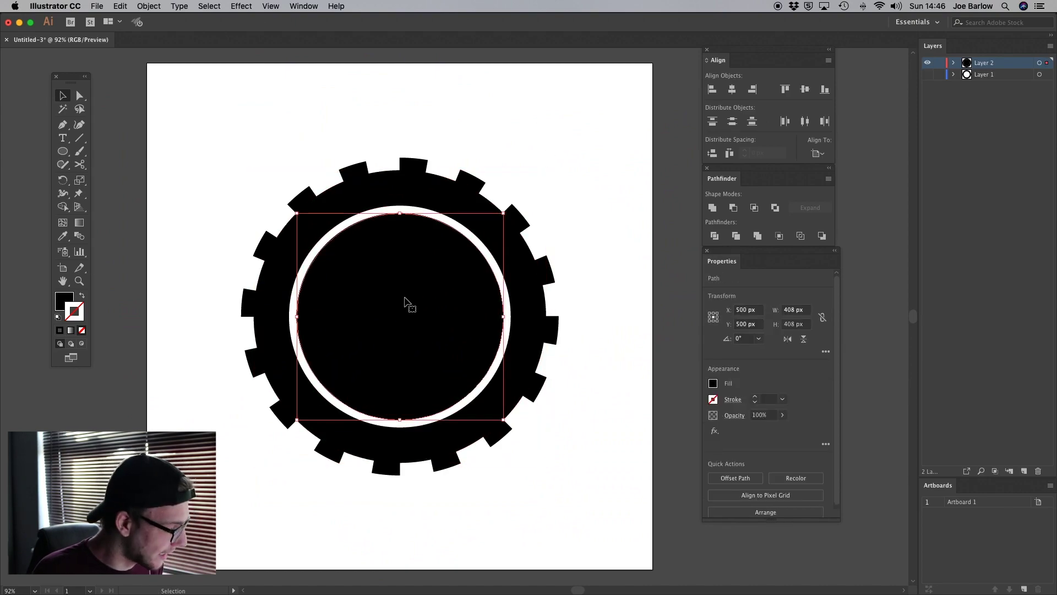
left_click_drag(296, 211, 332, 249)
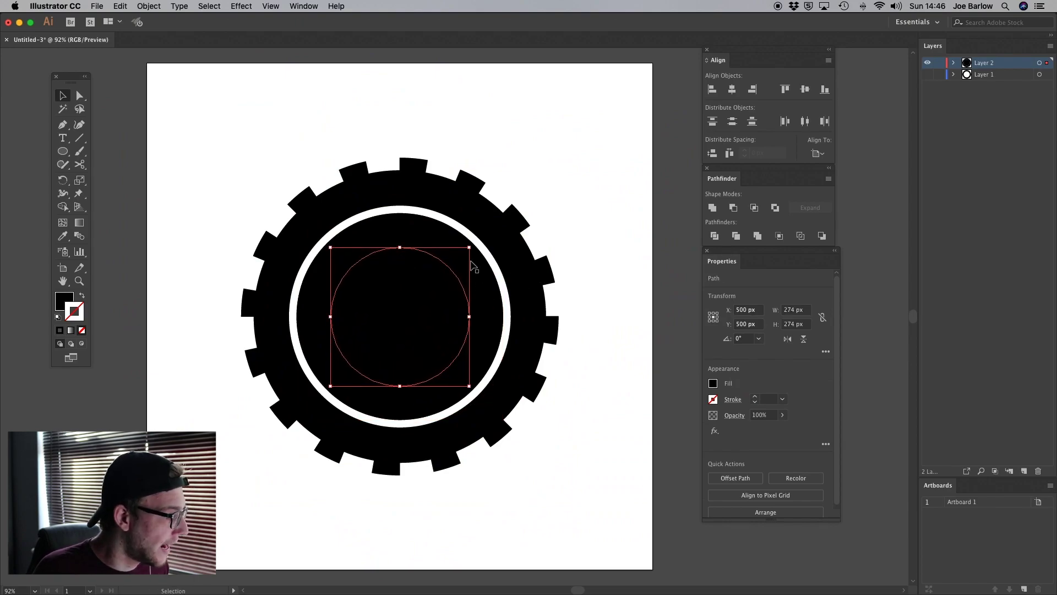
Trim the 408 px disc with the small circle inside it and delete the centre to open a round hole.
key("super+a")
key("a")
left_click(254, 130)
left_click(387, 288)
left_click(396, 226, "shift")
left_click(735, 235)
left_click(558, 180)
left_click(436, 279)
key("Delete")
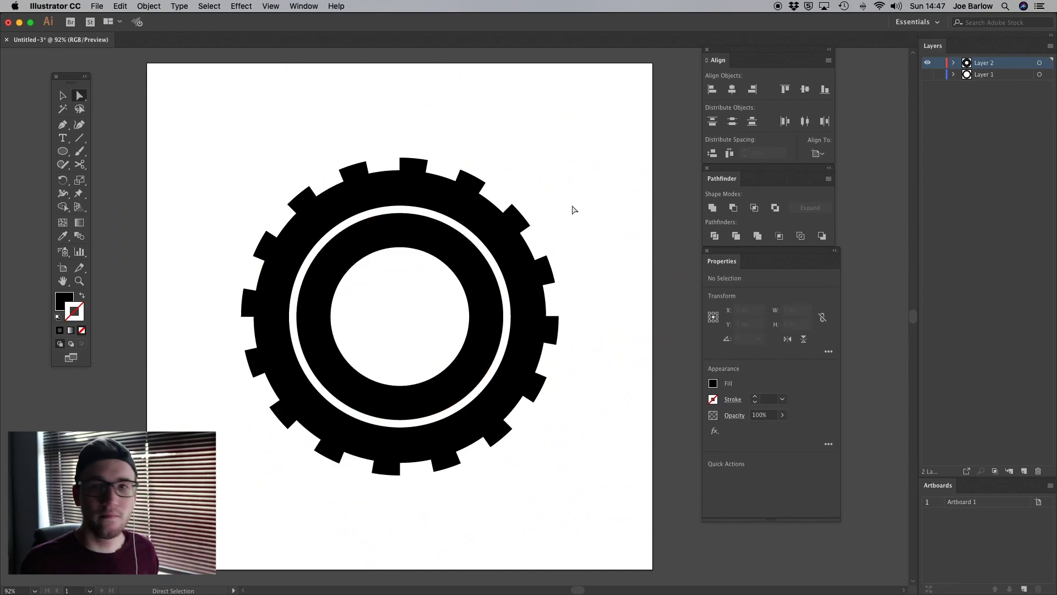
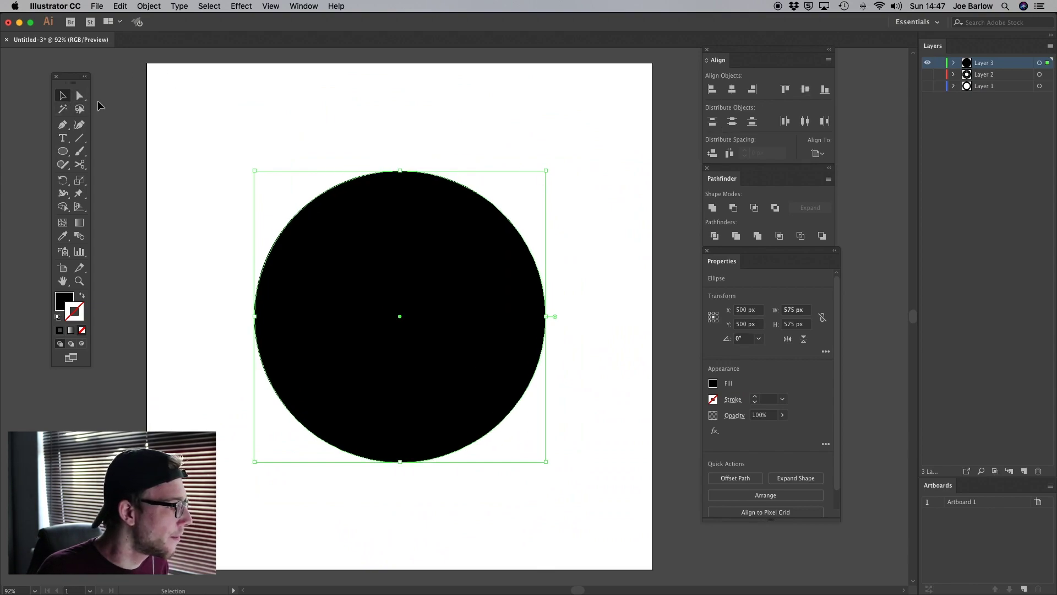
Make a smaller concentric copy of the 575 px circle on Layer 3, about 374 px wide.
left_click(596, 225)
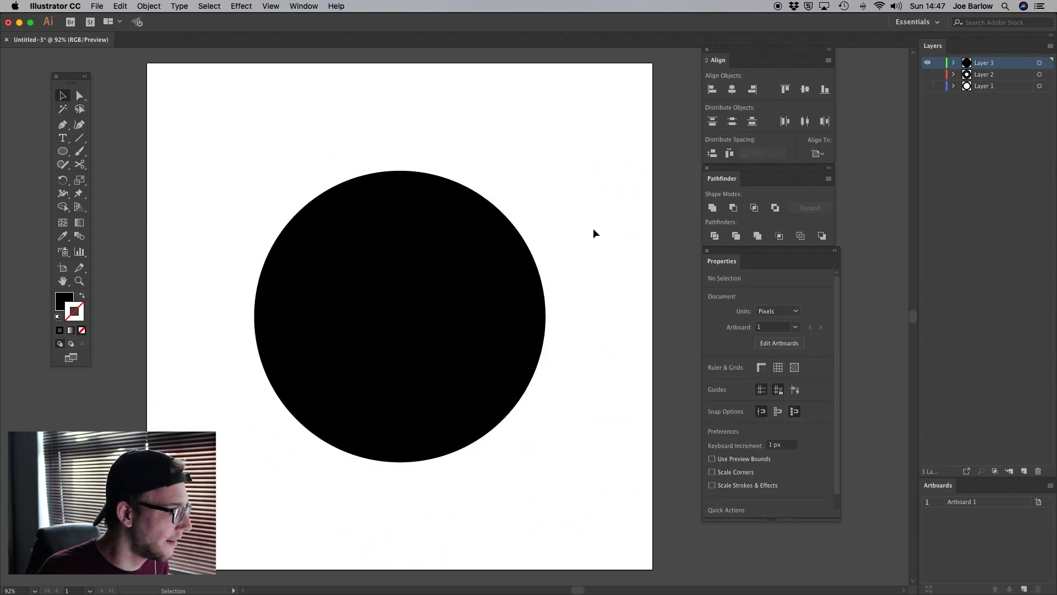
left_click(483, 280)
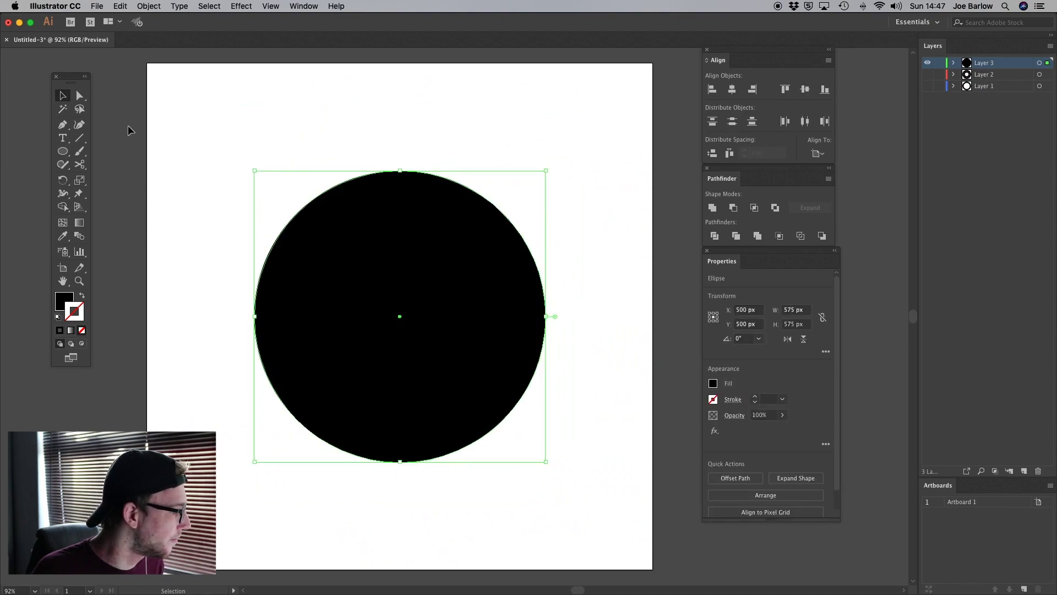
left_click(84, 97)
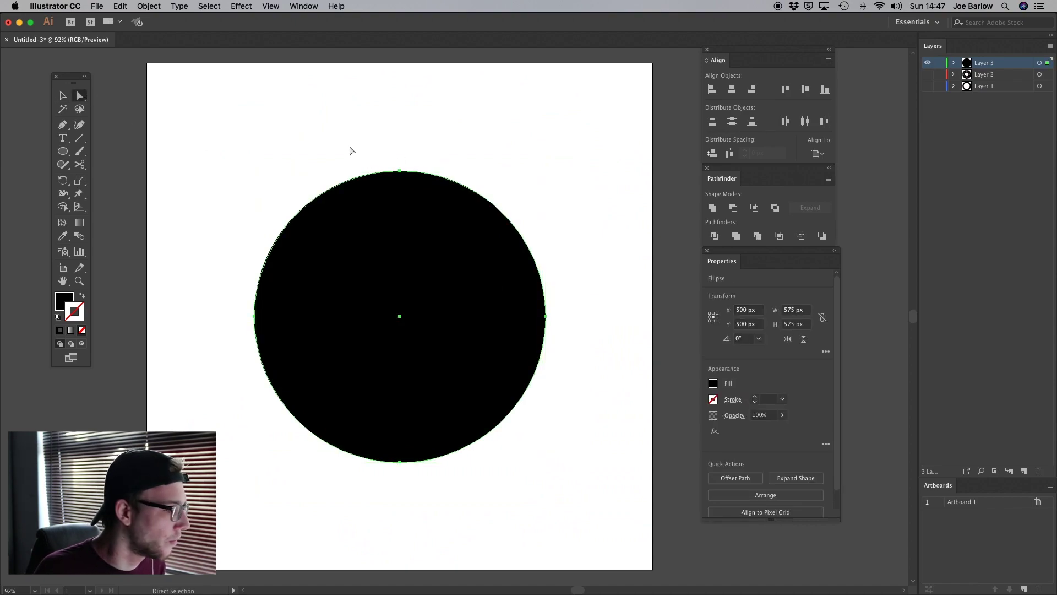
left_click(387, 304)
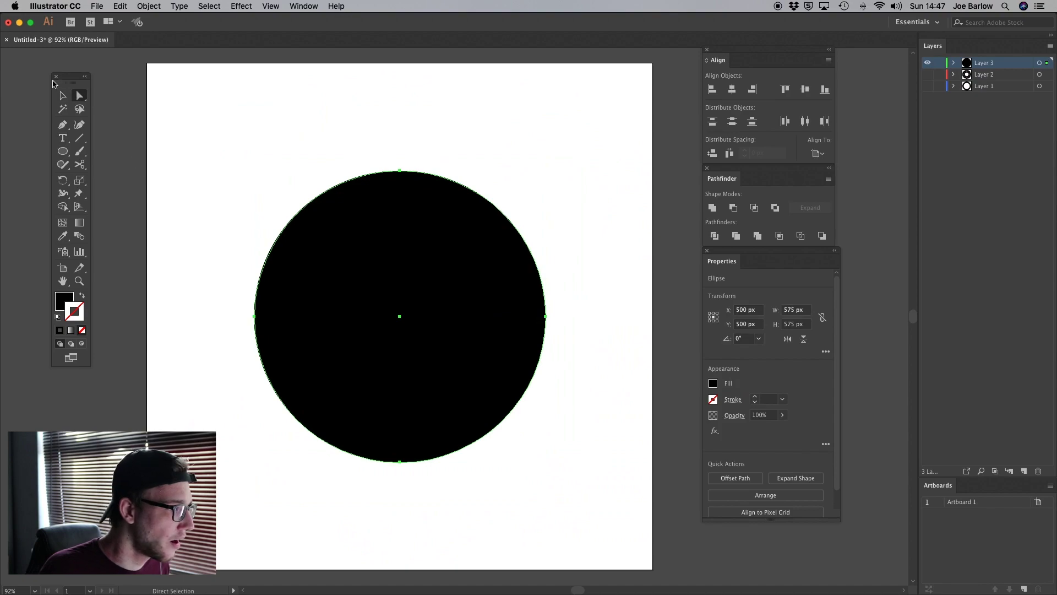
left_click(63, 95)
left_click_drag(254, 172, 296, 223)
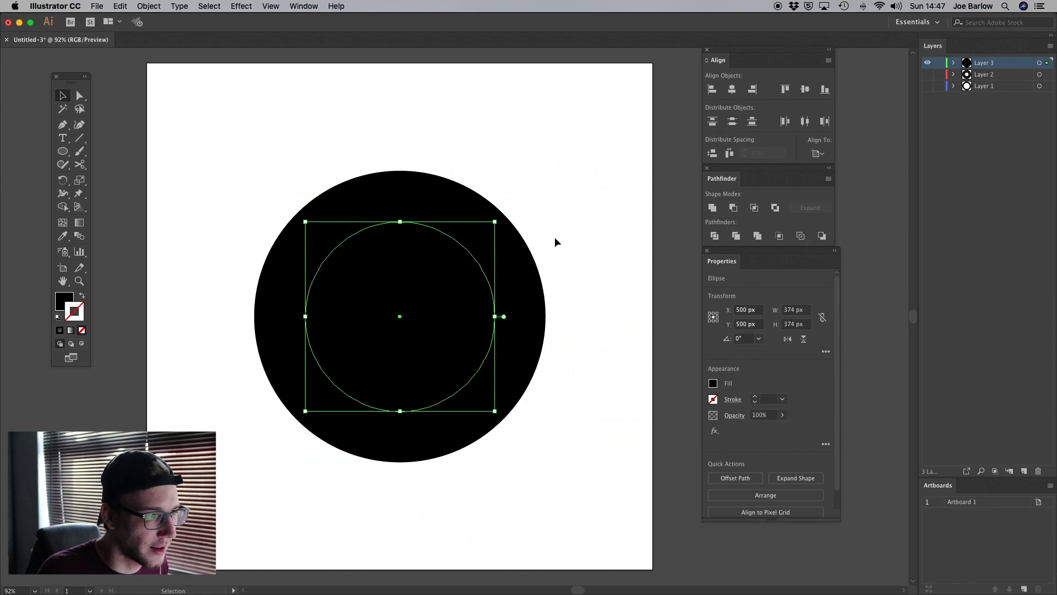
Trim the 575 px disc with the 374 px circle inside it and delete the centre to leave a ring.
left_click(474, 203, "shift")
left_click(736, 236)
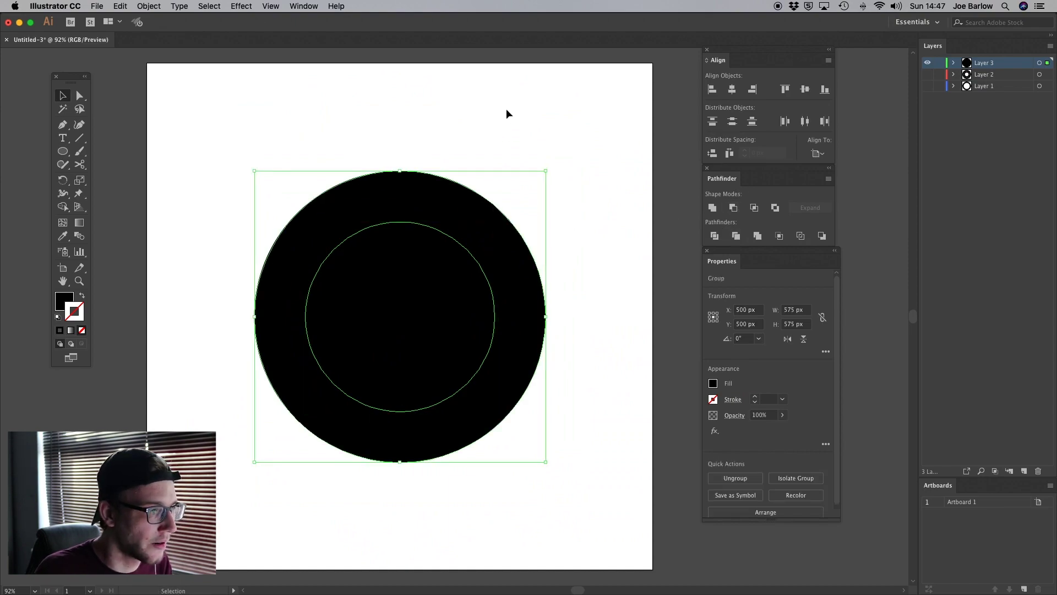
key("a")
left_click(512, 354)
left_click(436, 319)
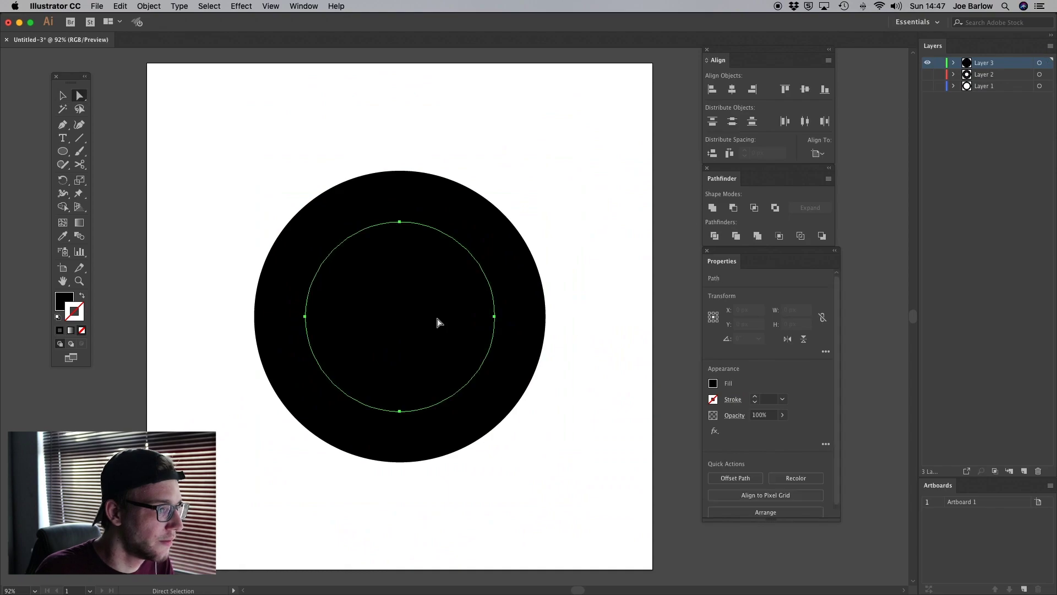
key("Delete")
Draw a horizontal rectangle about 351 px wide and 40 px high inside the ring and centre it on the artboard.
left_click_drag(63, 152, 110, 152)
left_click_drag(335, 289, 514, 309)
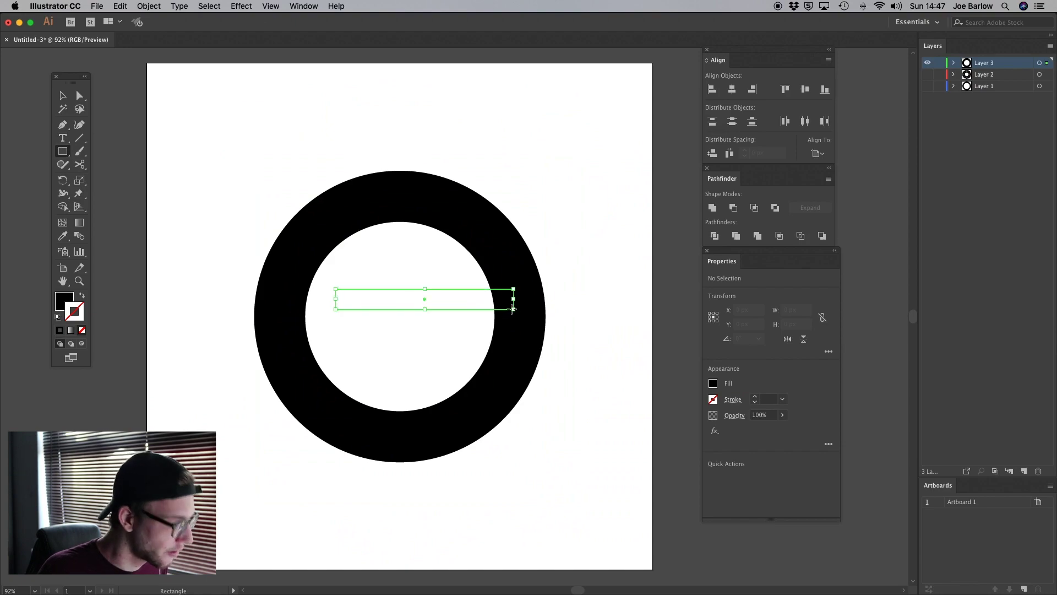
key("v")
left_click(733, 89)
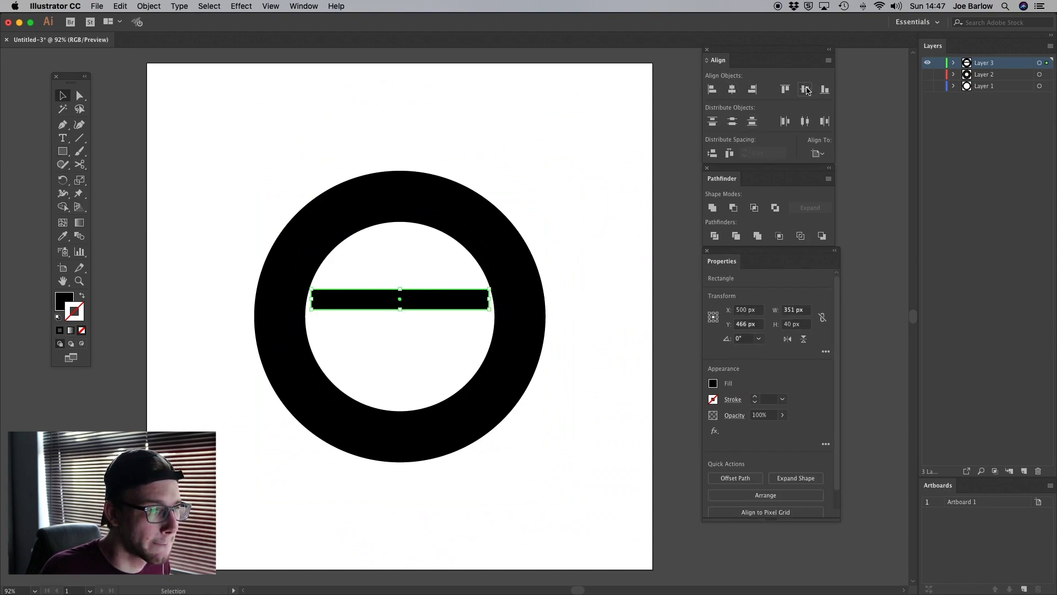
left_click(805, 89)
Widen the centred bar to about 468 px and add a vertical copy to form cross spokes inside the ring.
left_click_drag(490, 316, 441, 453)
left_click(599, 251)
left_click(512, 317)
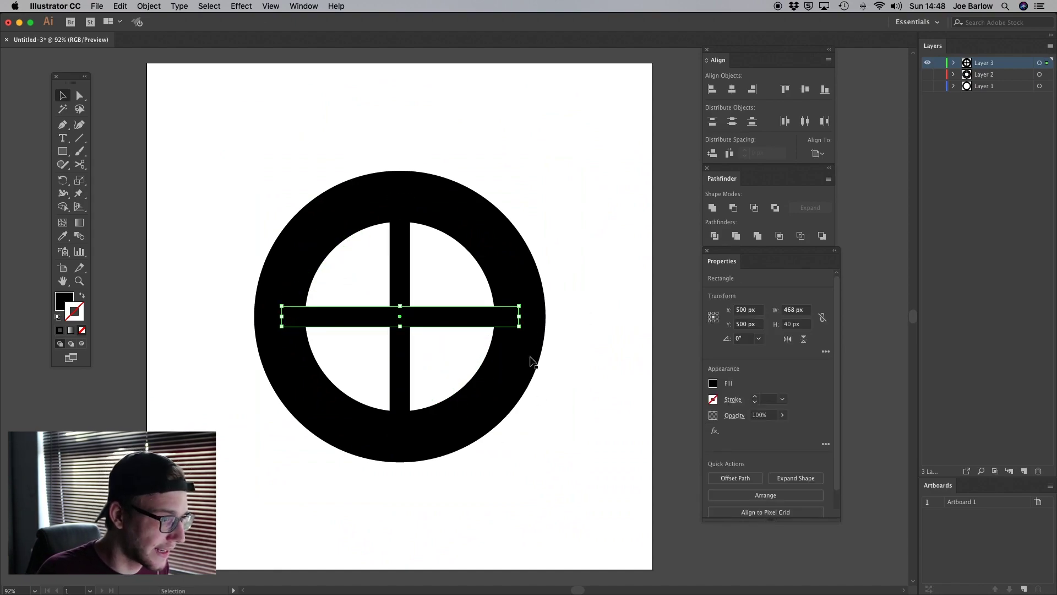
Make a shortened copy of the bar into a block about 68 by 66 px at the centre of the spokes.
left_click_drag(521, 317, 399, 299)
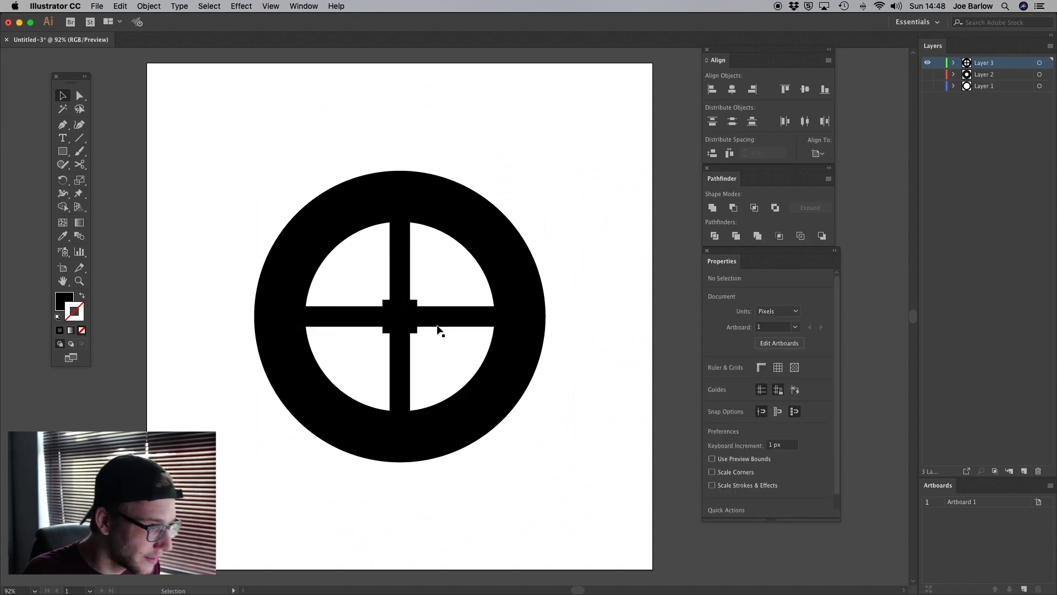
left_click(416, 309)
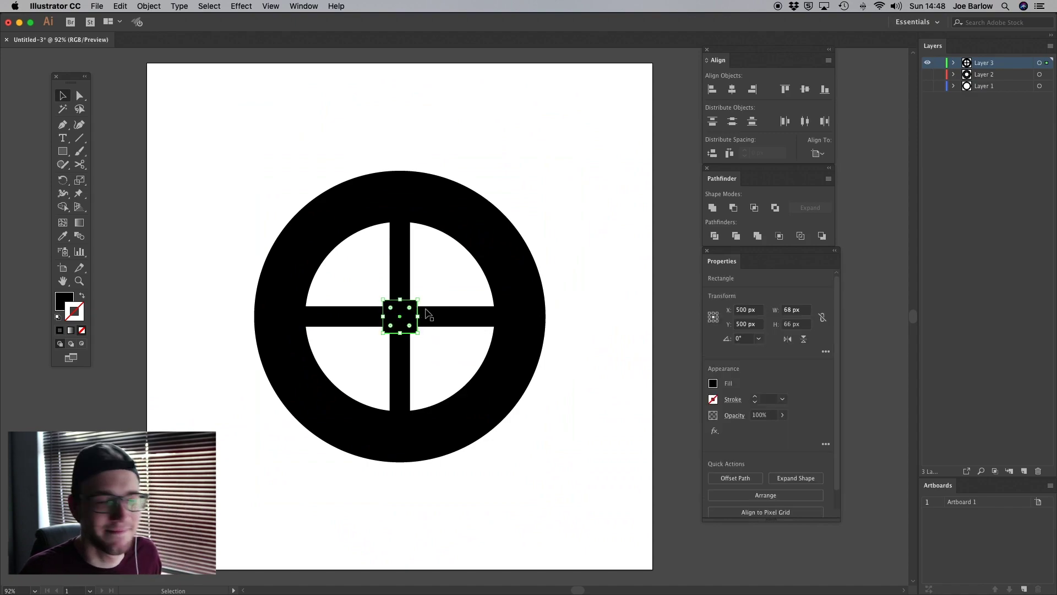
left_click(79, 96)
left_click(547, 373)
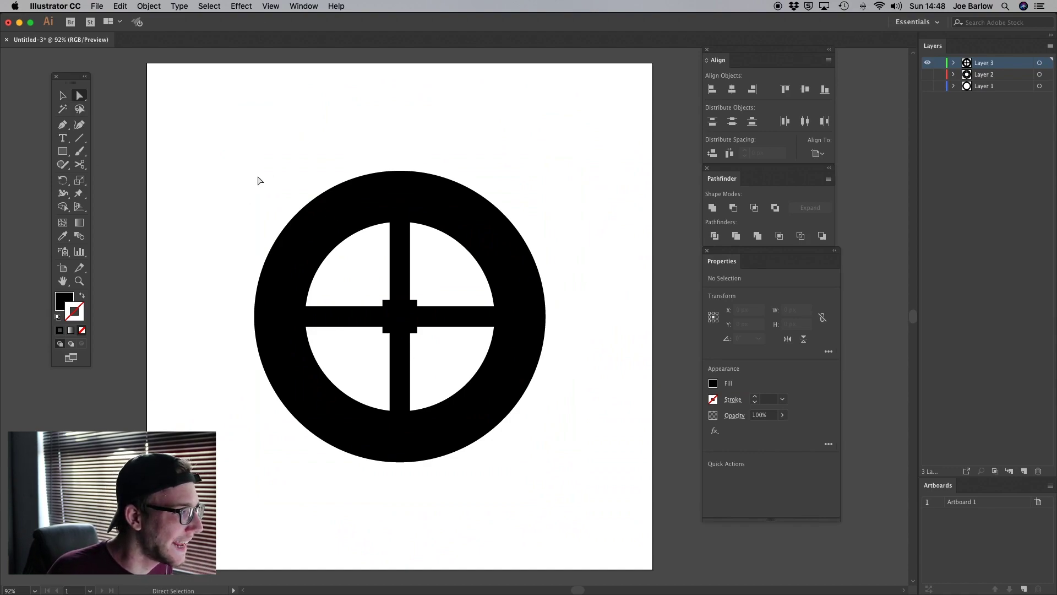
Copy the central block and move the copy straight up to the ring's upper outer edge, at Y 220 px.
left_click(397, 315)
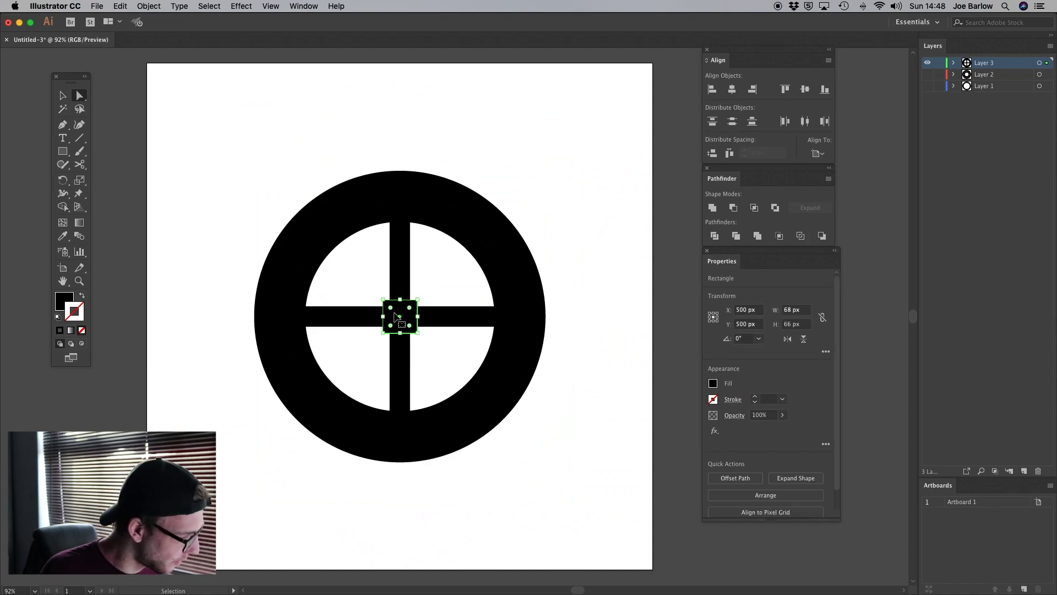
left_click(396, 316)
key("shift+Up")
key("shift+Up")
key("shift+Up")
key("shift+Up")
key("shift+Up")
key("shift+Up")
key("shift+Up")
key("shift+Up")
key("shift+Up")
key("shift+Up")
key("shift+Up")
key("shift+Up")
key("shift+Up")
key("shift+Up")
key("shift+Up")
key("shift+Up")
key("shift+Up")
key("shift+Up")
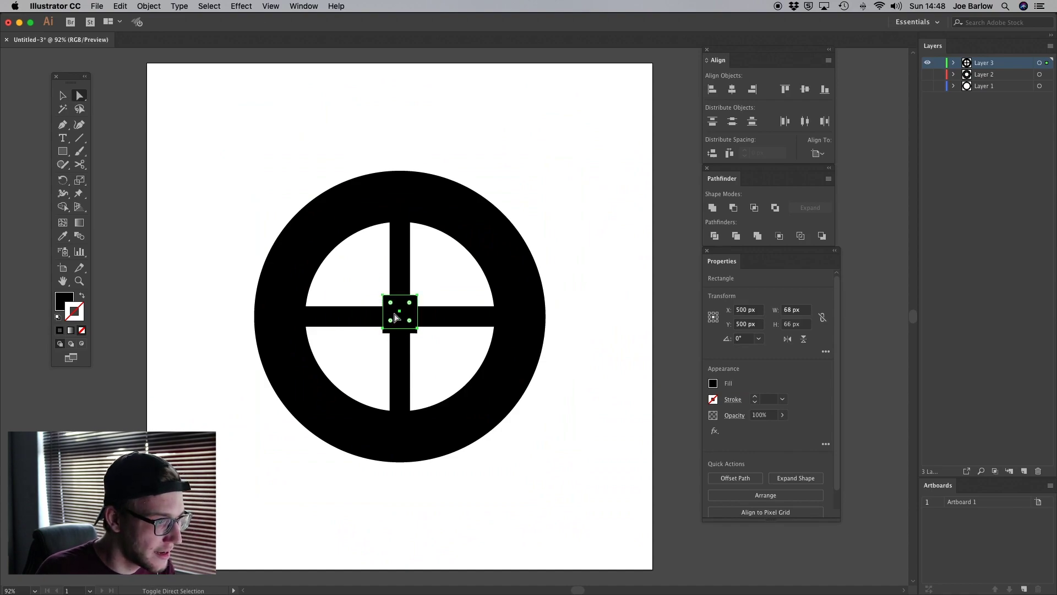
key("shift+Up")
key("shift+Up")
key("shift+Up")
key("shift+Up")
key("shift+Up")
key("shift+Up")
key("shift+Up")
key("shift+Up")
key("shift+Up")
key("shift+Up")
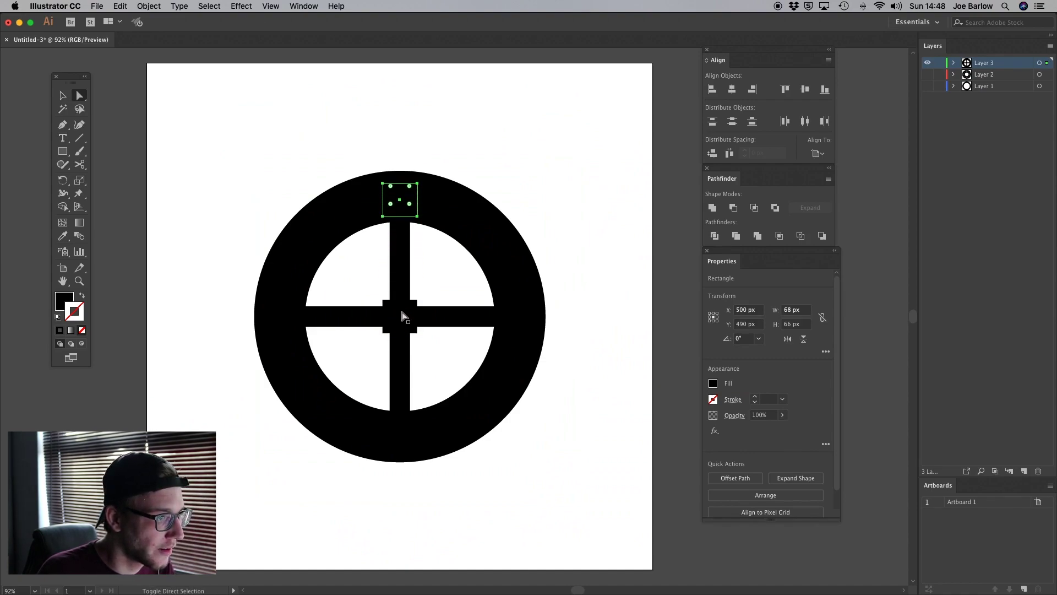
Taper the block into a gear tooth by moving each of its two upper corner points 10 px inward.
left_click(278, 106)
left_click_drag(422, 165, 391, 164)
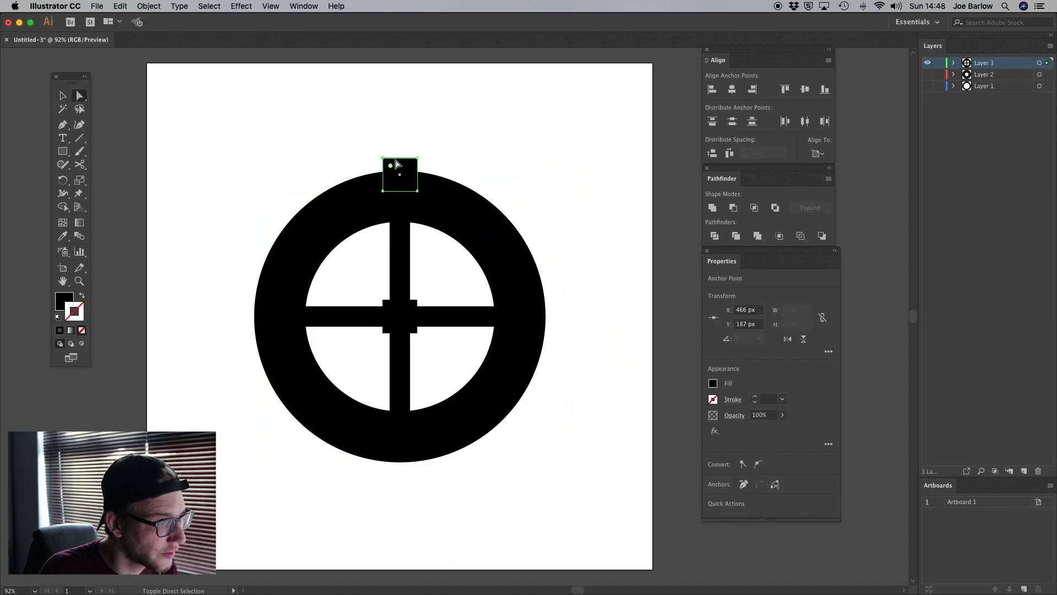
key("shift+Right")
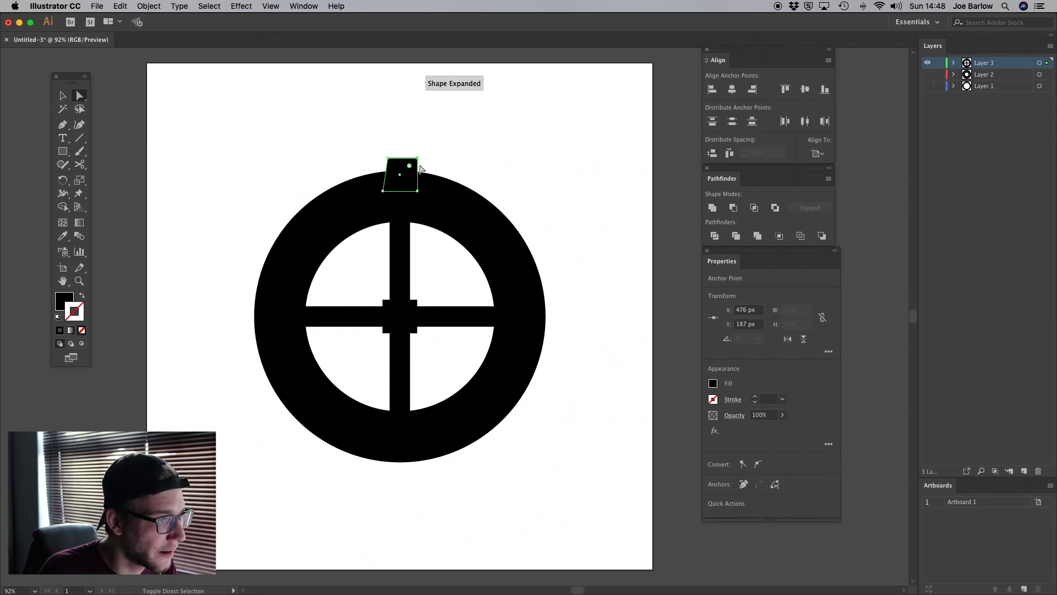
left_click_drag(426, 148, 414, 163)
key("shift+Left")
Raise the whole tapered tooth by 20 px to Y 200 px so it protrudes further from the ring.
left_click(400, 170)
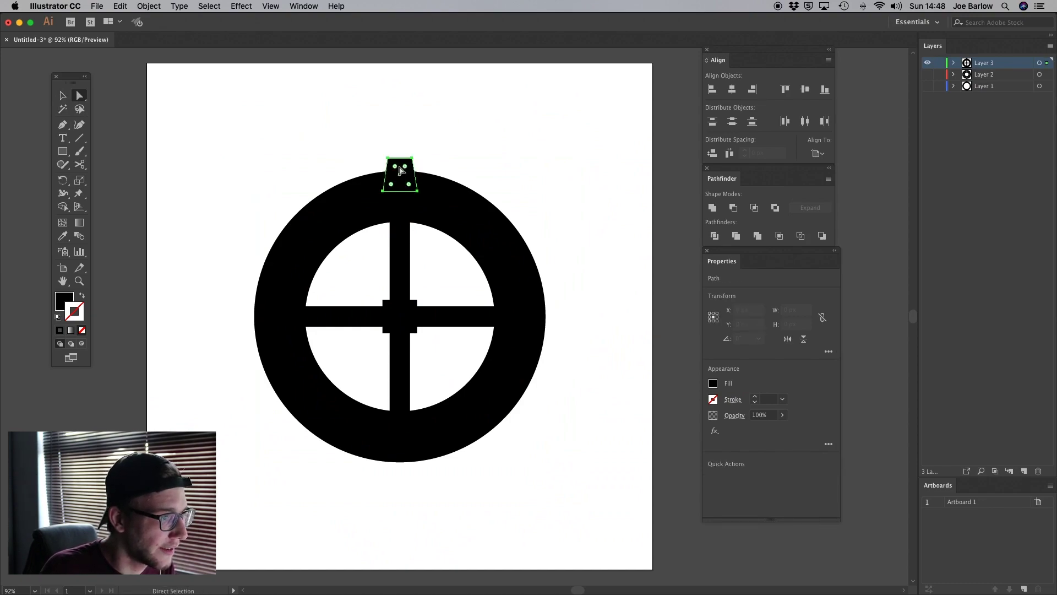
left_click(62, 96)
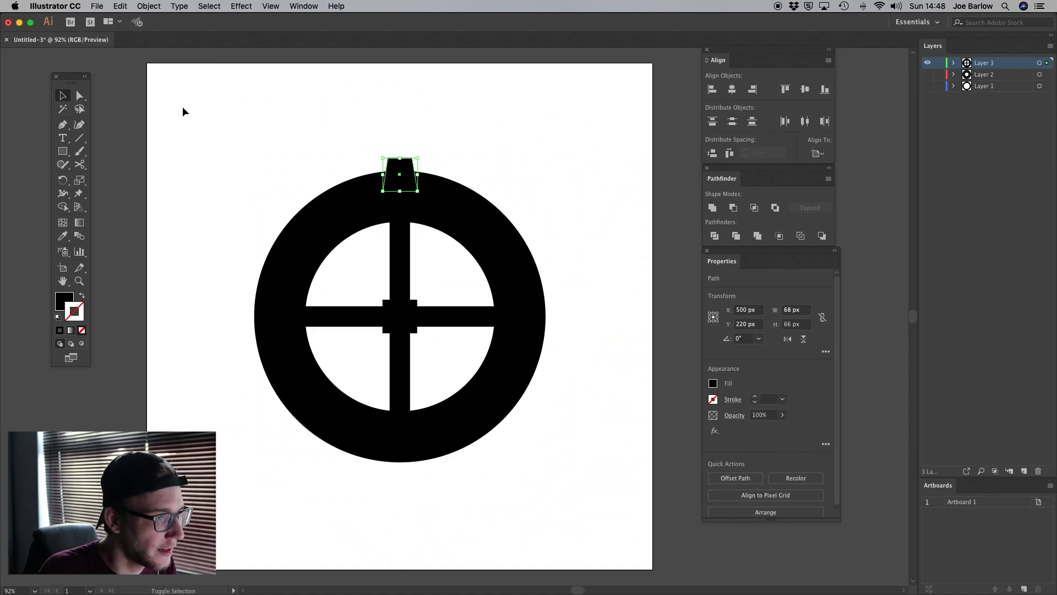
key("shift+Up")
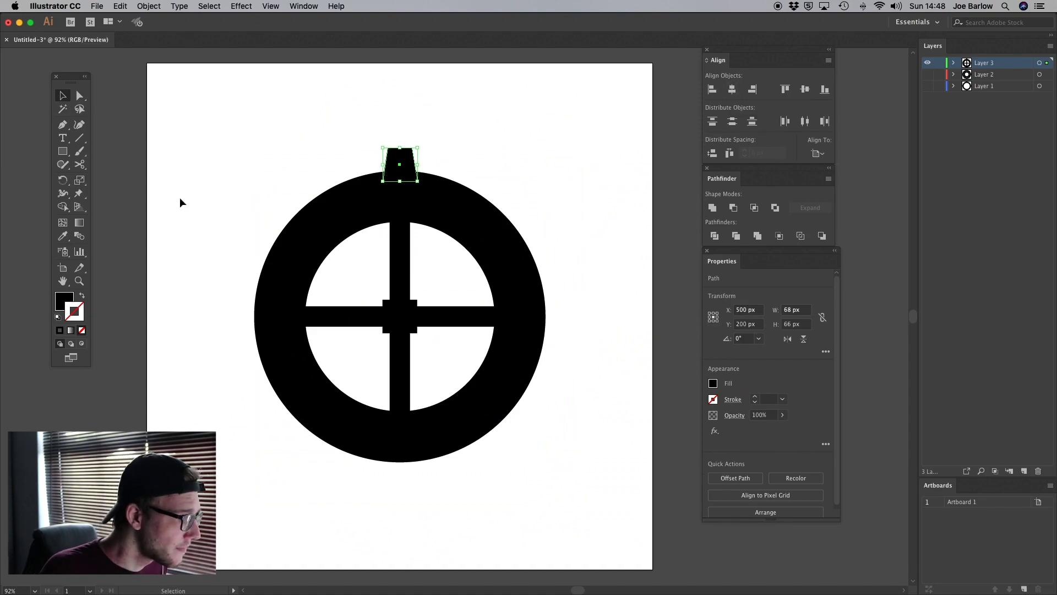
Inspect the rotation pivot at the centre of the tooth up close.
left_click(65, 180)
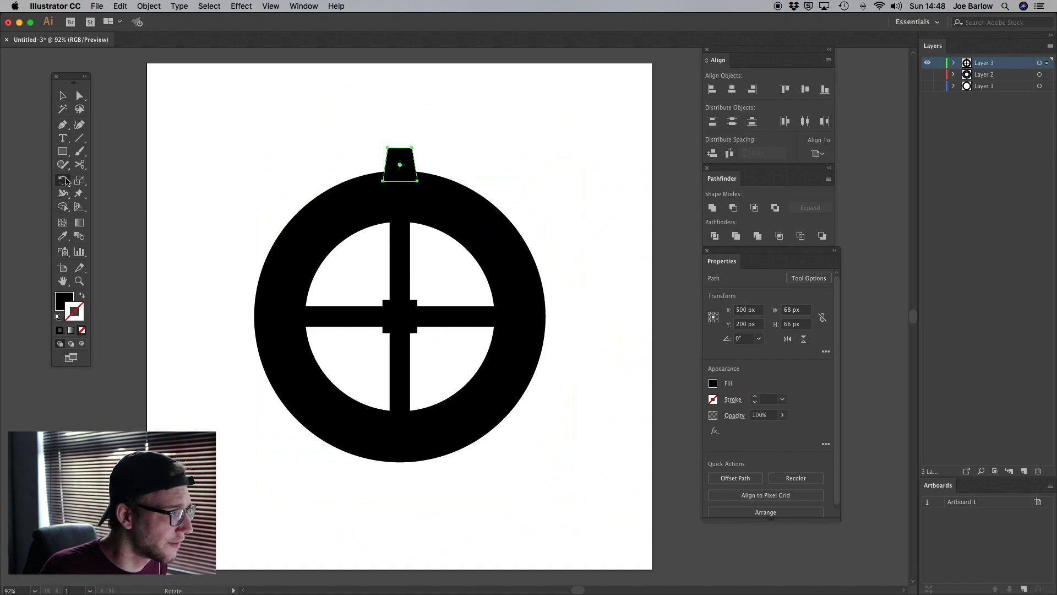
key("z")
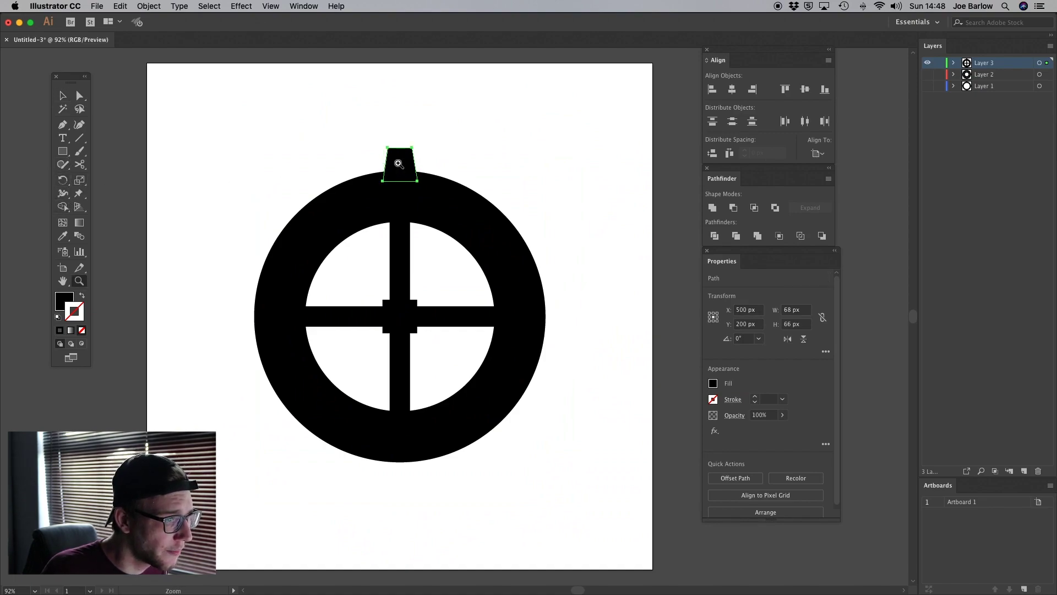
left_click_drag(397, 161, 410, 175)
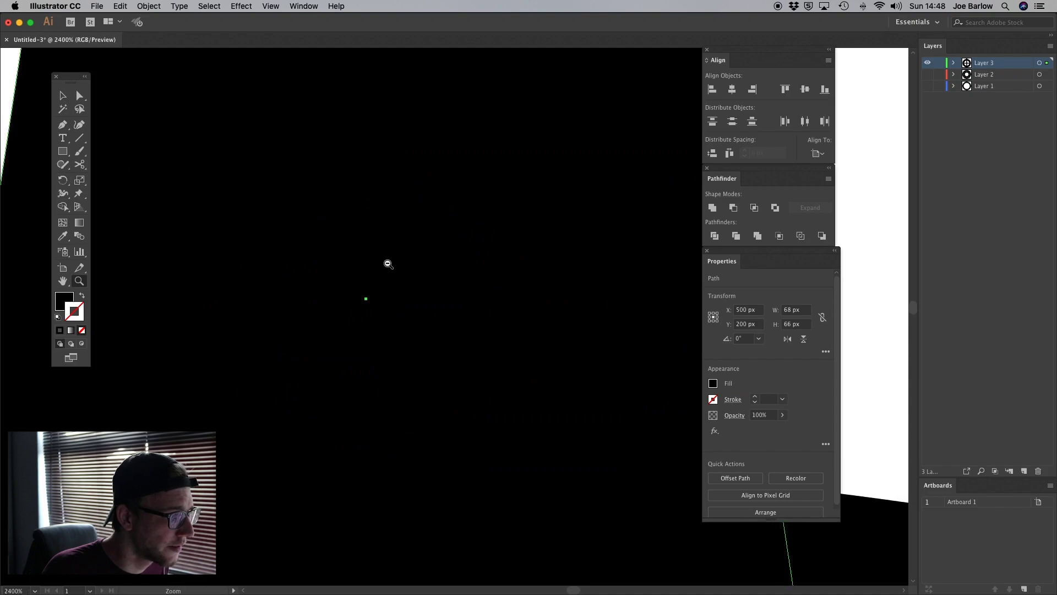
left_click(418, 309, "alt")
left_click(418, 309, "alt")
left_click(63, 180)
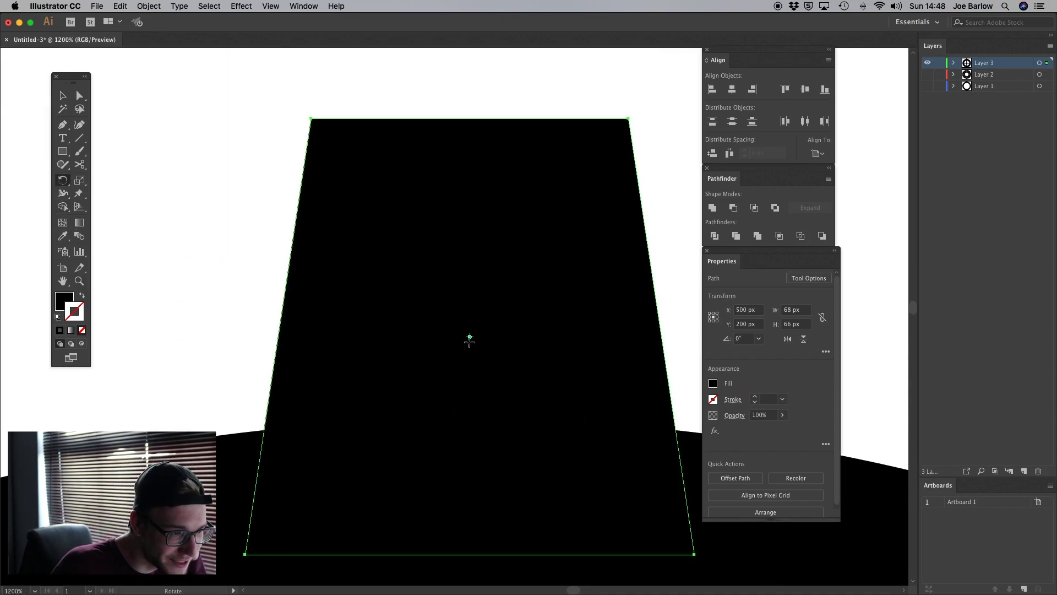
key("z")
left_click(510, 408, "alt")
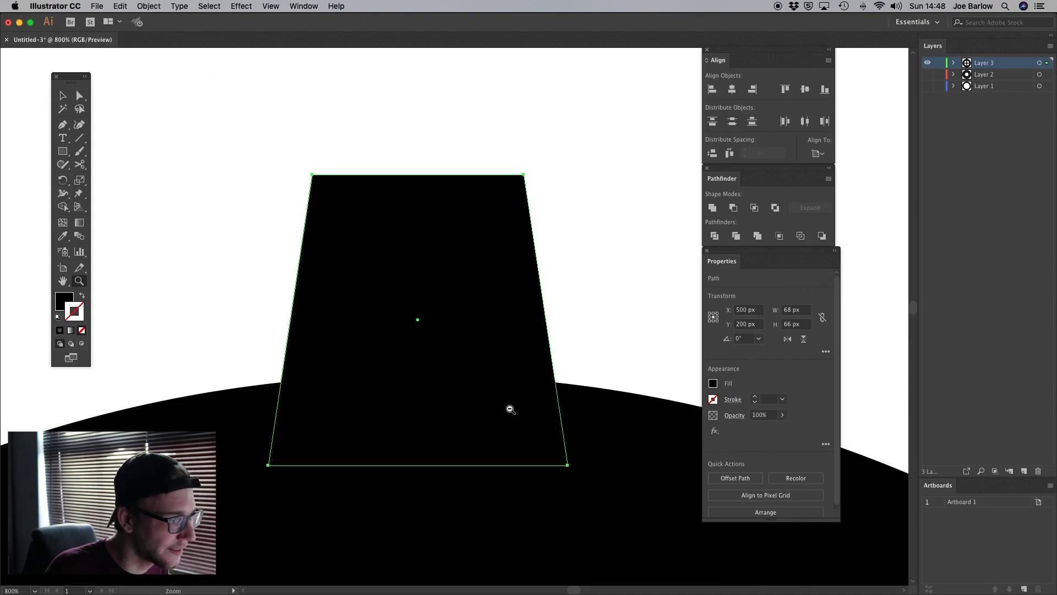
left_click(440, 394, "alt")
left_click(443, 395, "alt")
left_click(449, 396, "alt")
left_click(449, 395, "alt")
left_click(444, 393, "alt")
left_click(443, 392, "alt")
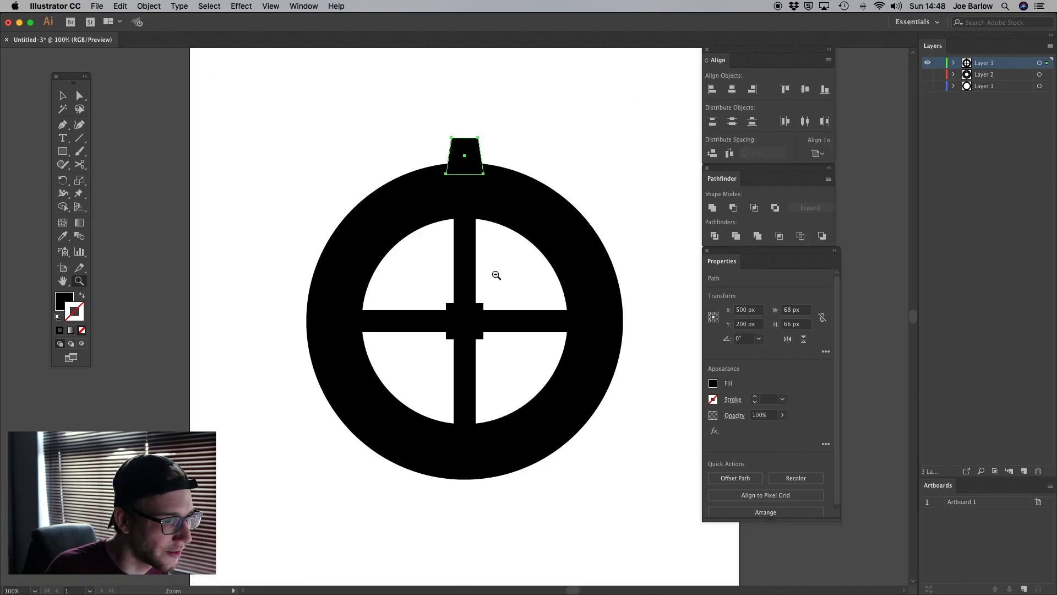
scroll(493, 255, "right", 2)
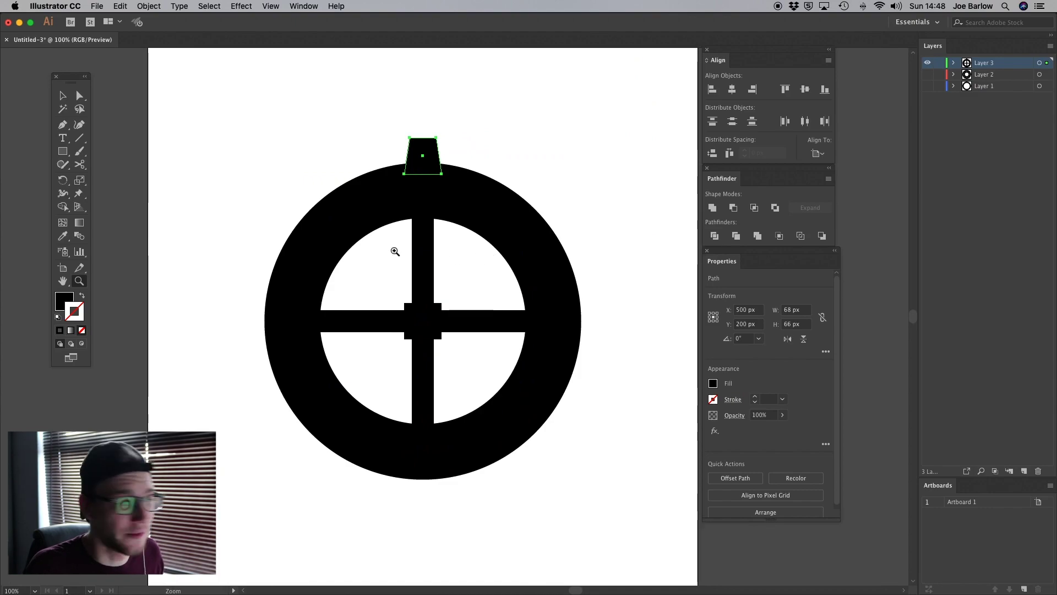
Open the Rotate options for the tooth with the pivot placed at the centre of the ring.
key("r")
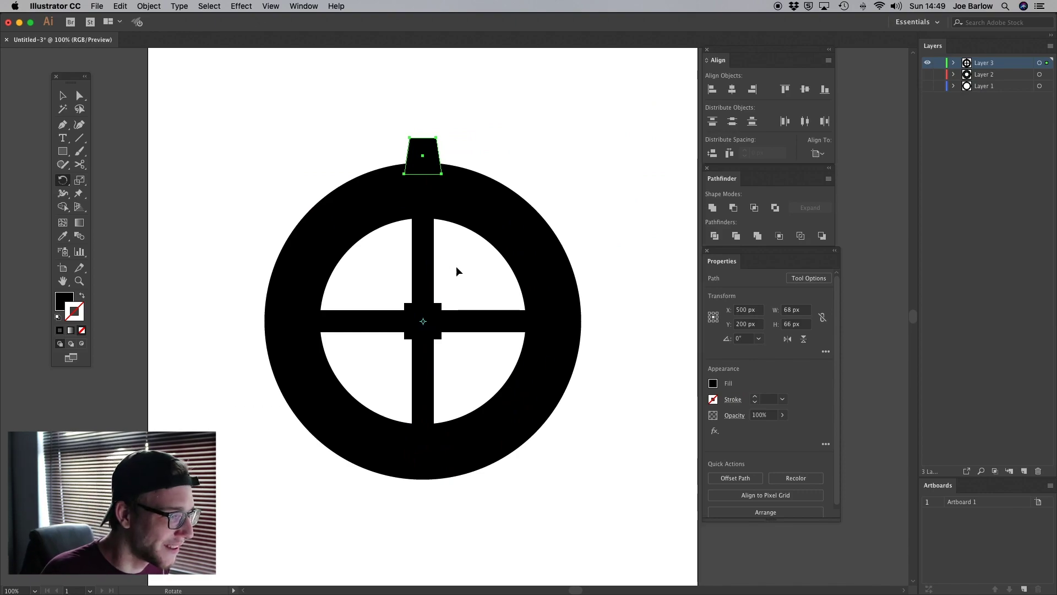
scroll(428, 330, "right", 1)
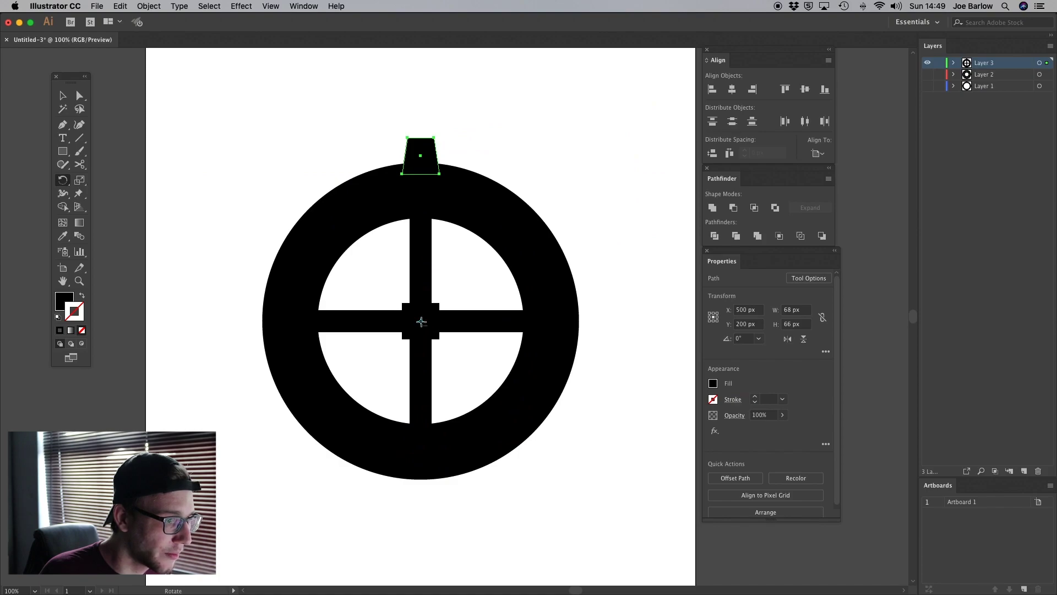
left_click(421, 322, "alt")
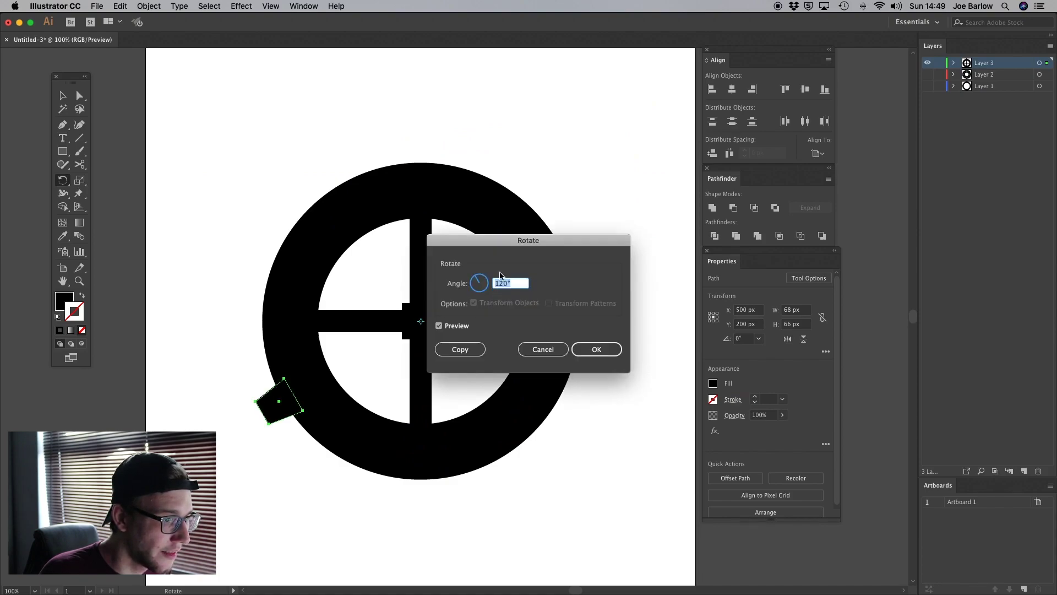
Preview rotating the tooth around the ring's centre, trying angles of 5° and 30°.
left_click_drag(485, 243, 421, 232)
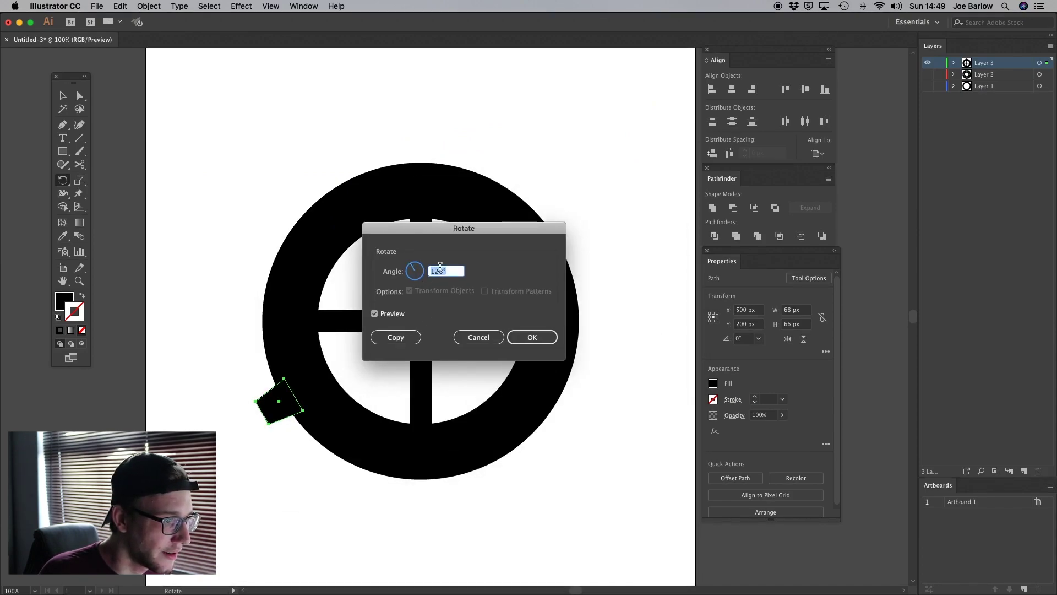
left_click(375, 314)
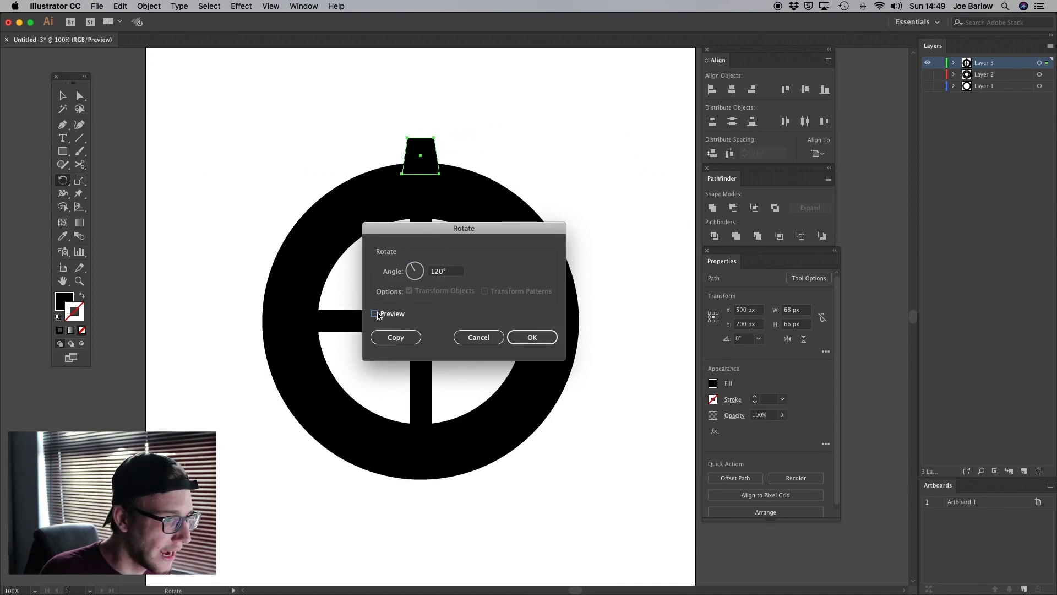
left_click(375, 313)
double_click(462, 271)
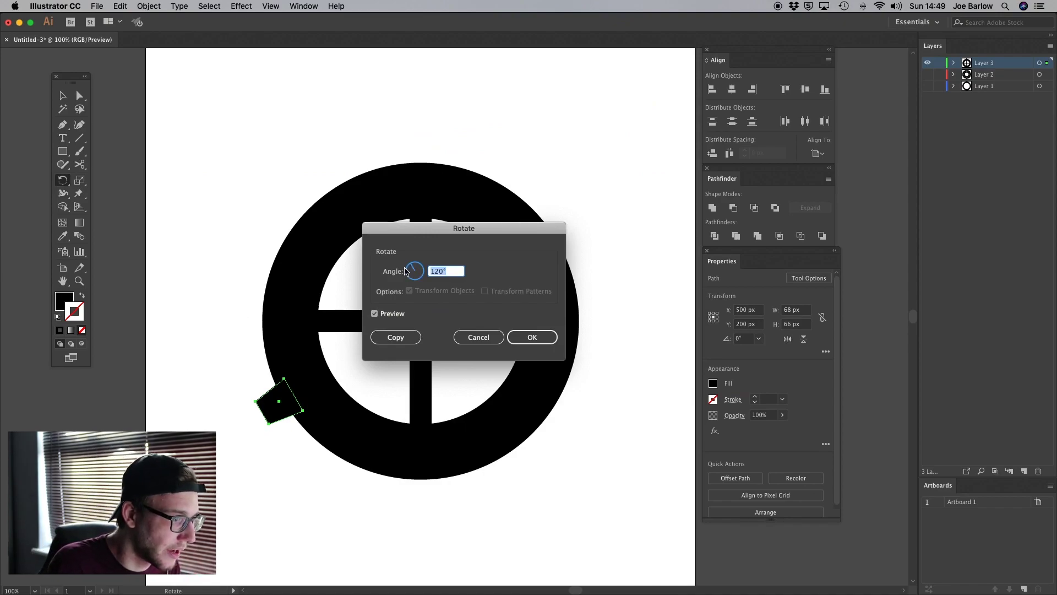
type("5")
left_click(392, 316)
left_click(392, 317)
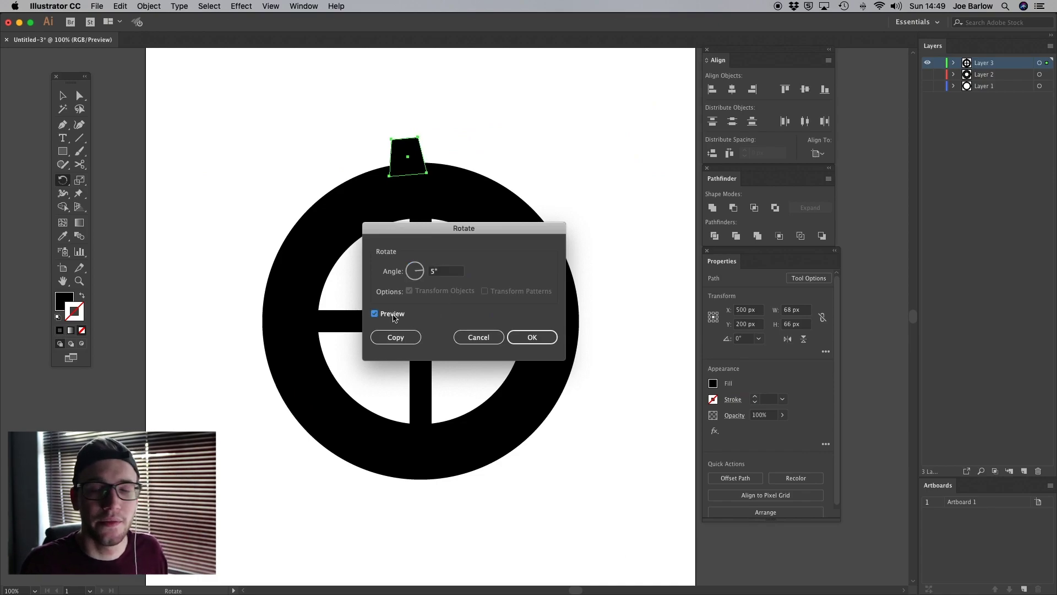
left_click(392, 315)
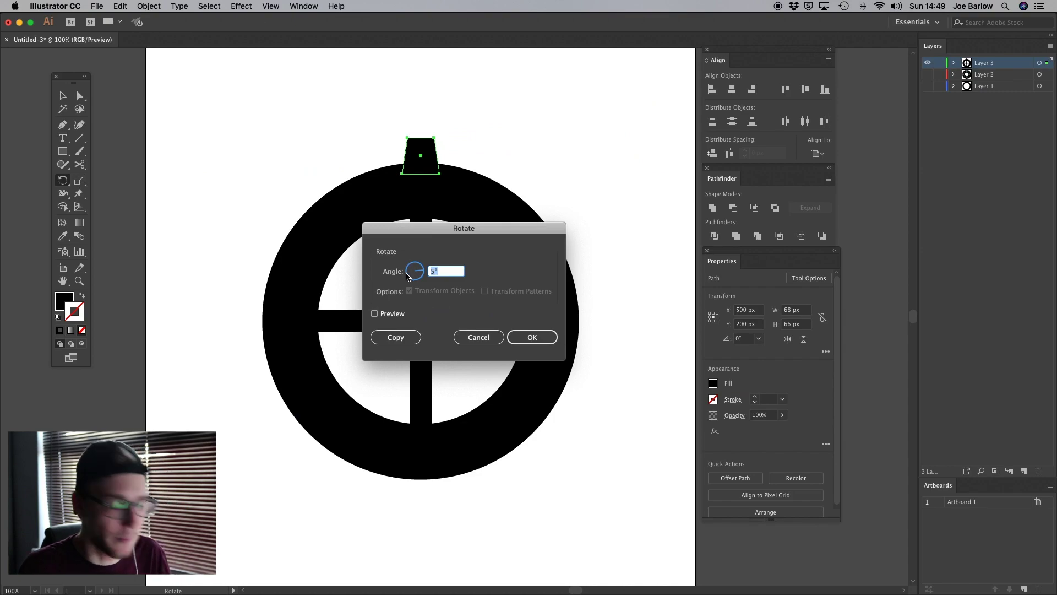
type("30")
left_click(376, 314)
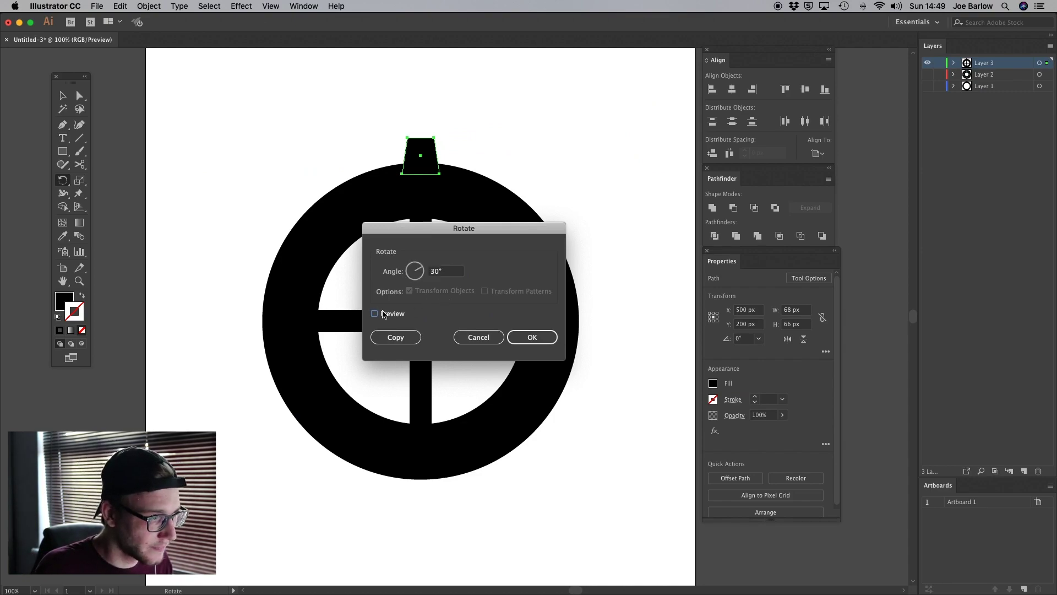
left_click(376, 314)
Set the rotation angle to 15° and create a rotated copy of the tooth around the ring's centre.
double_click(435, 275)
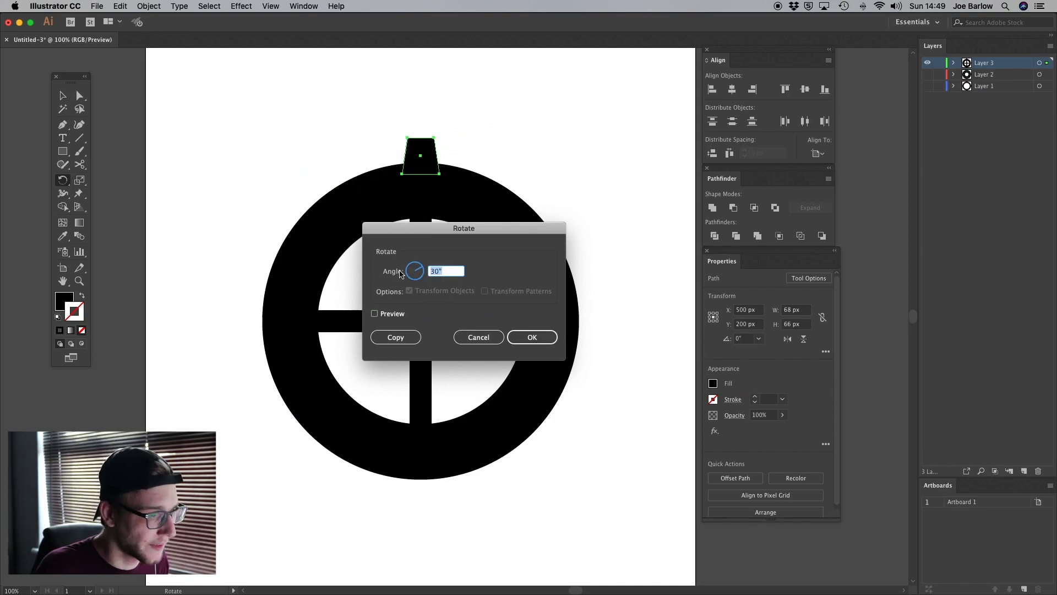
type("15")
left_click(401, 316)
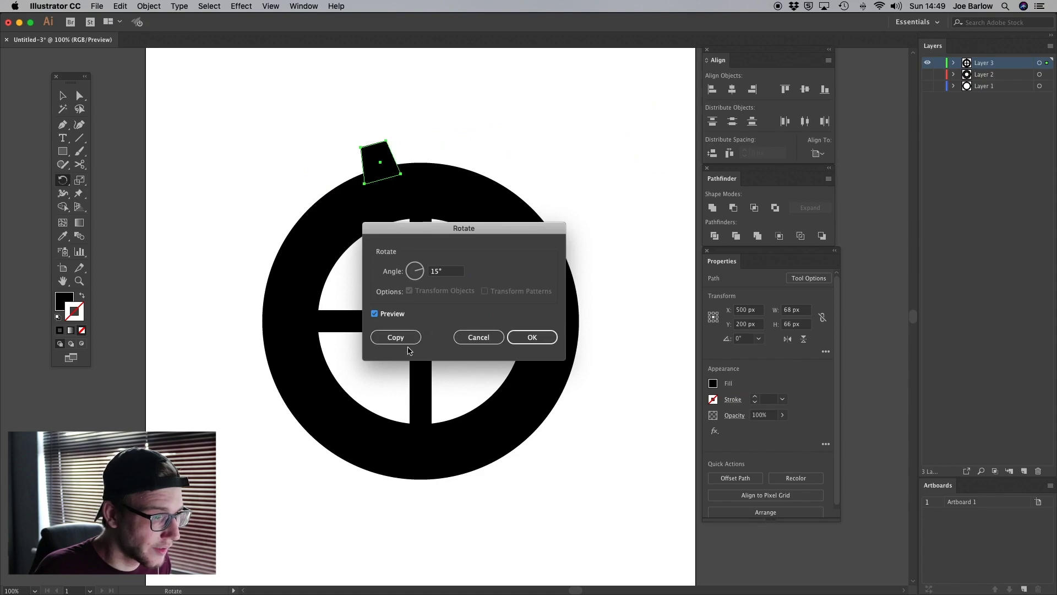
left_click(404, 336)
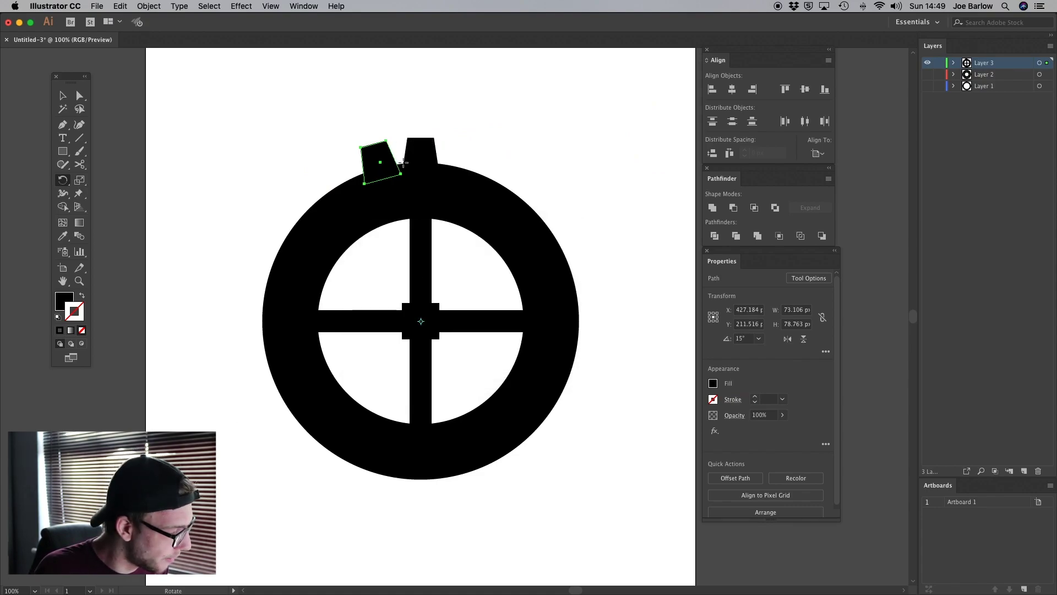
Repeat the rotated copy of the tooth until teeth surround the whole ring, and clear the selection.
key("v")
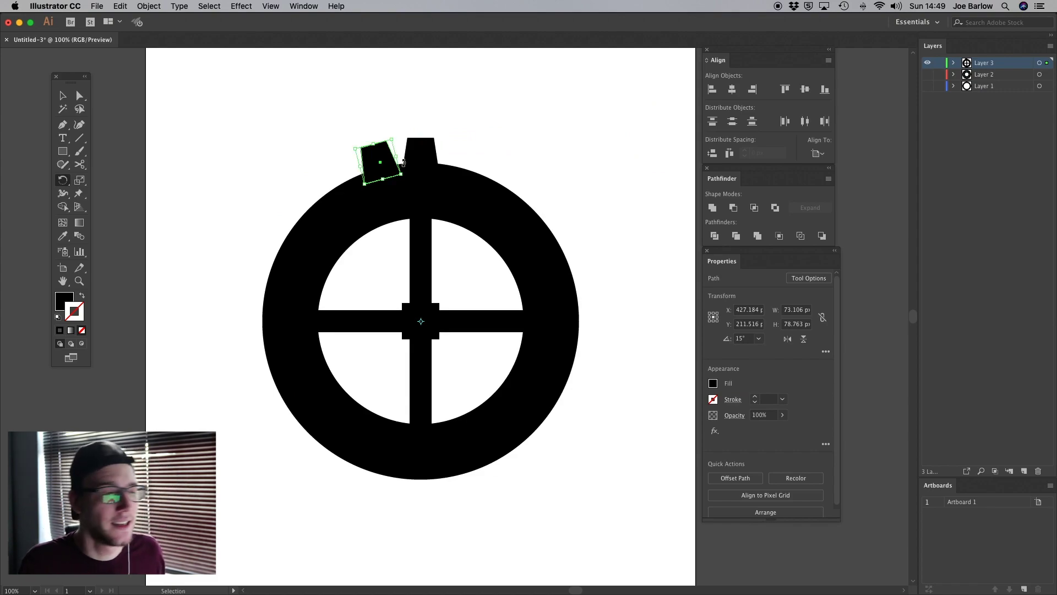
key("ctrl+d")
key("ctrl+d")
key("ctrl+d")
key("ctrl+d")
key("ctrl+d")
key("ctrl+d")
key("ctrl+d")
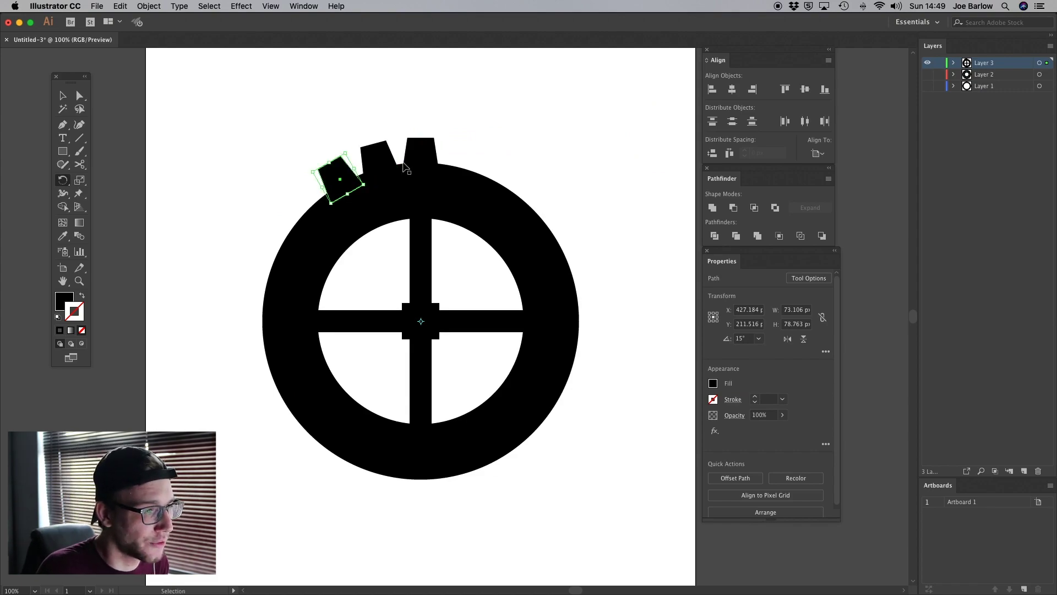
key("ctrl+d")
key("ctrl+d")
key("ctrl+d")
key("ctrl+d")
key("ctrl+d")
key("ctrl+d")
key("ctrl+d")
key("ctrl+d")
key("ctrl+d")
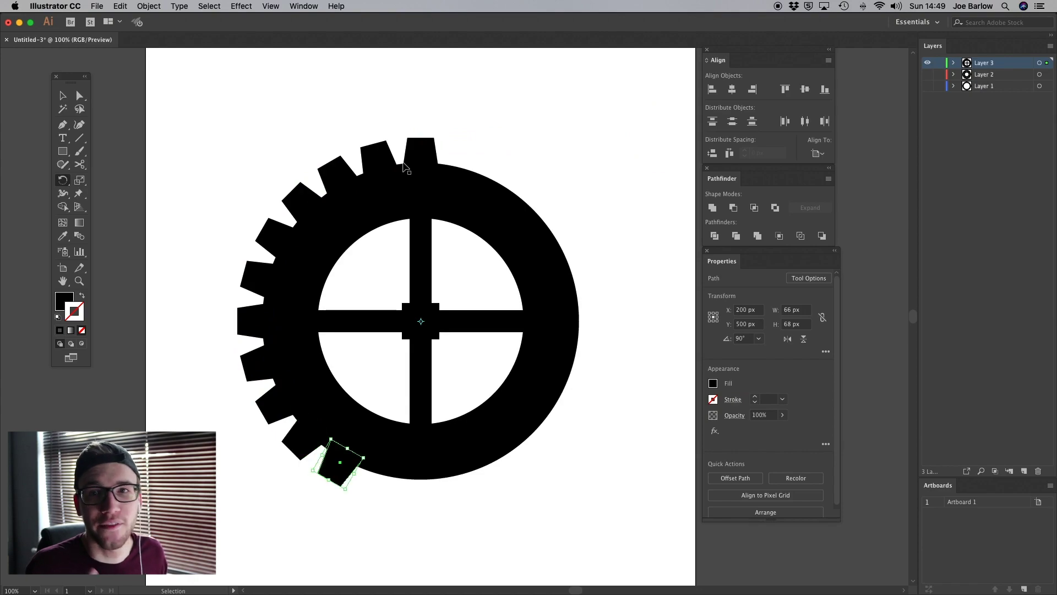
key("ctrl+d")
key("ctrl+d")
key("ctrl+d")
key("ctrl+d")
key("ctrl+d")
key("ctrl+d")
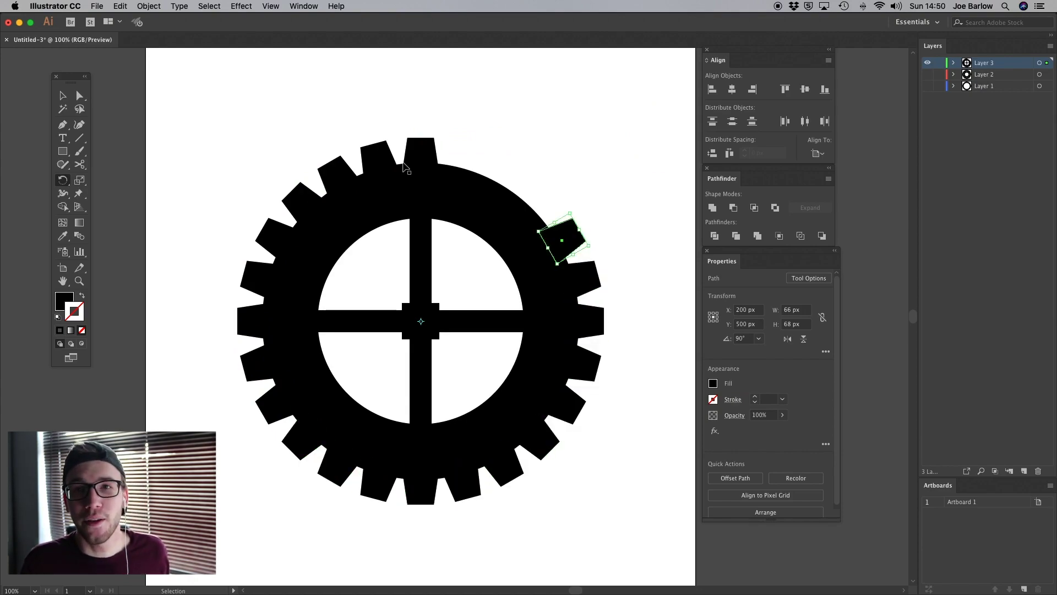
left_click(62, 96)
left_click(79, 95)
left_click(211, 111)
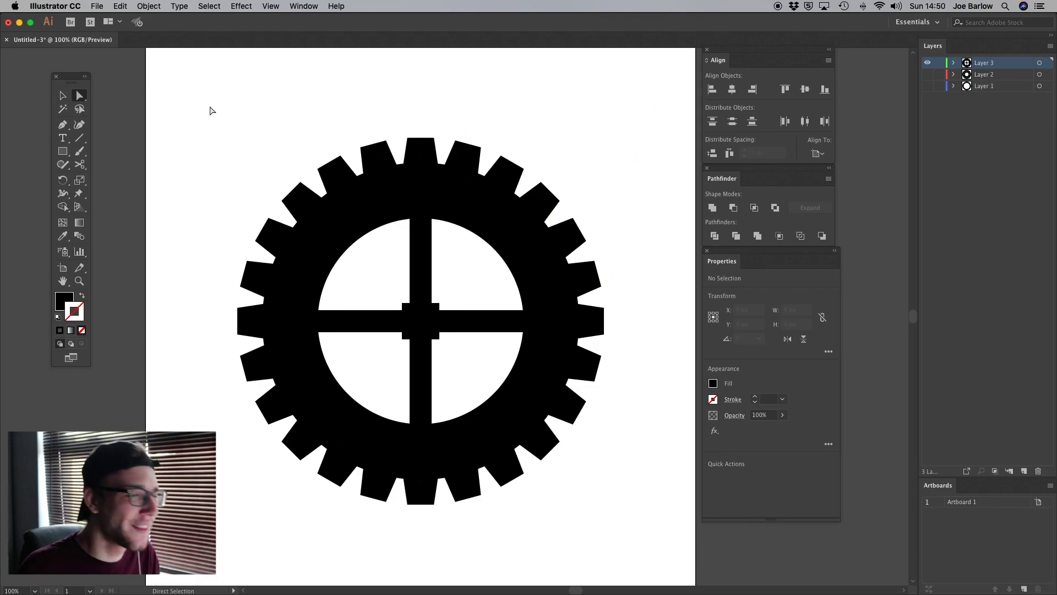
Review the gears on Layer 3, Layer 2 and Layer 1 by showing one layer at a time.
left_click_drag(928, 64, 928, 80)
key("super+y")
key("super+y")
left_click(927, 74)
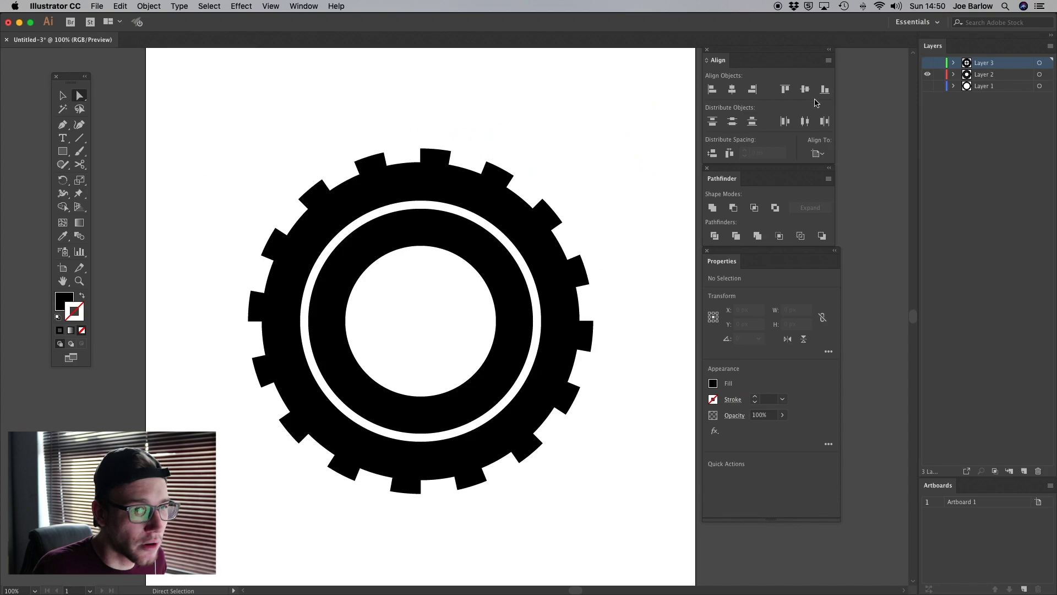
left_click(927, 74)
left_click(927, 86)
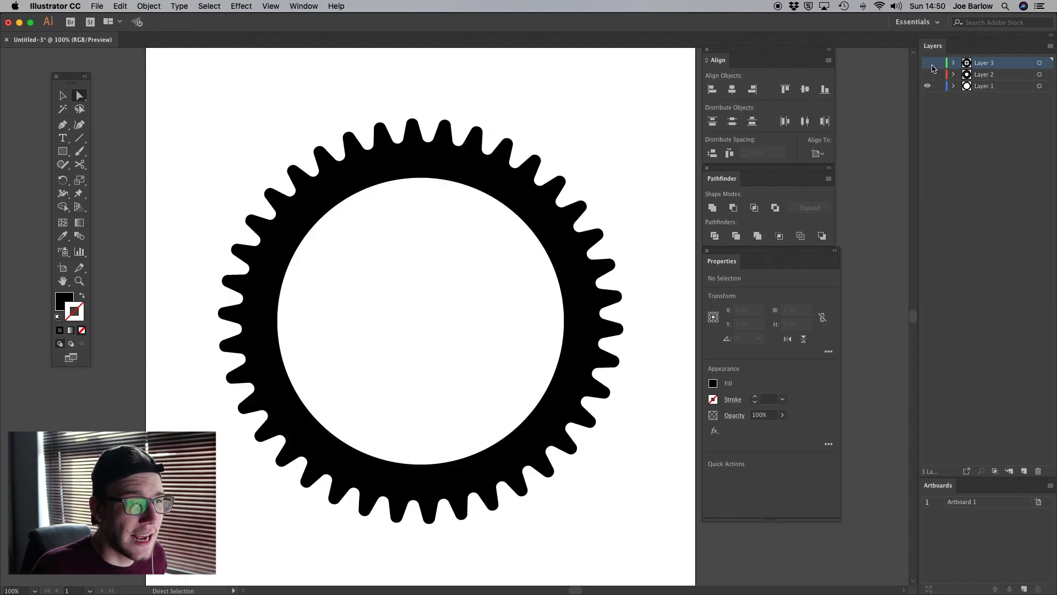
left_click(927, 63)
left_click(927, 86)
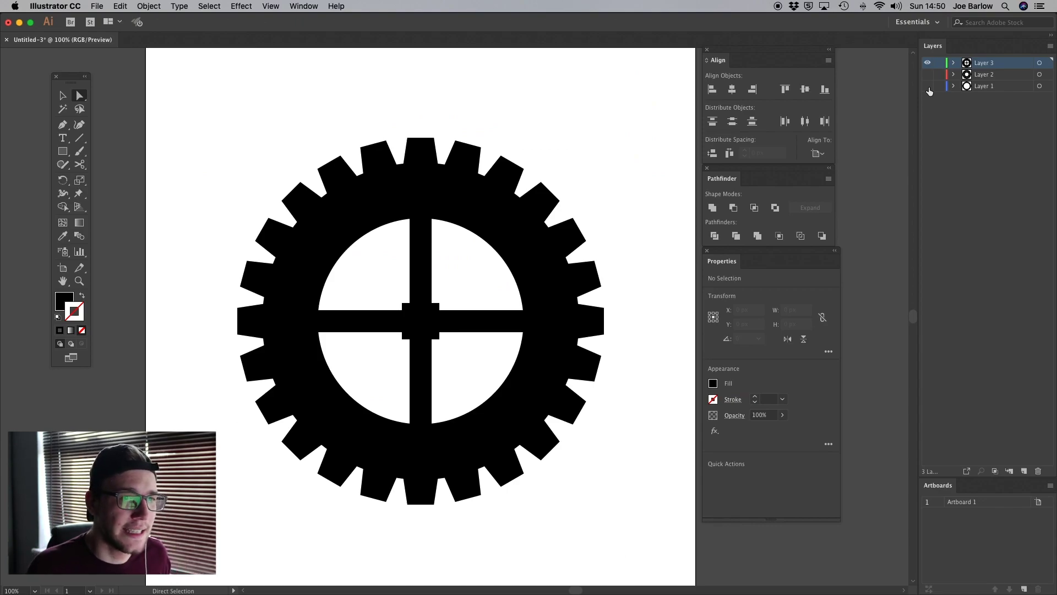
Hide Layer 3 and make Layer 1 the active and only visible layer.
left_click(930, 65)
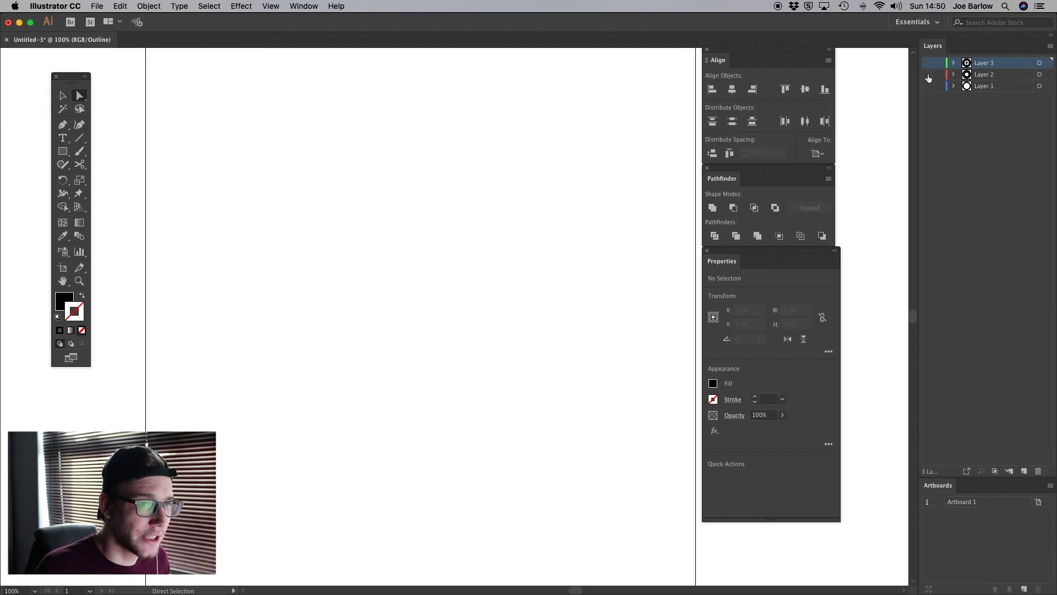
left_click(930, 88)
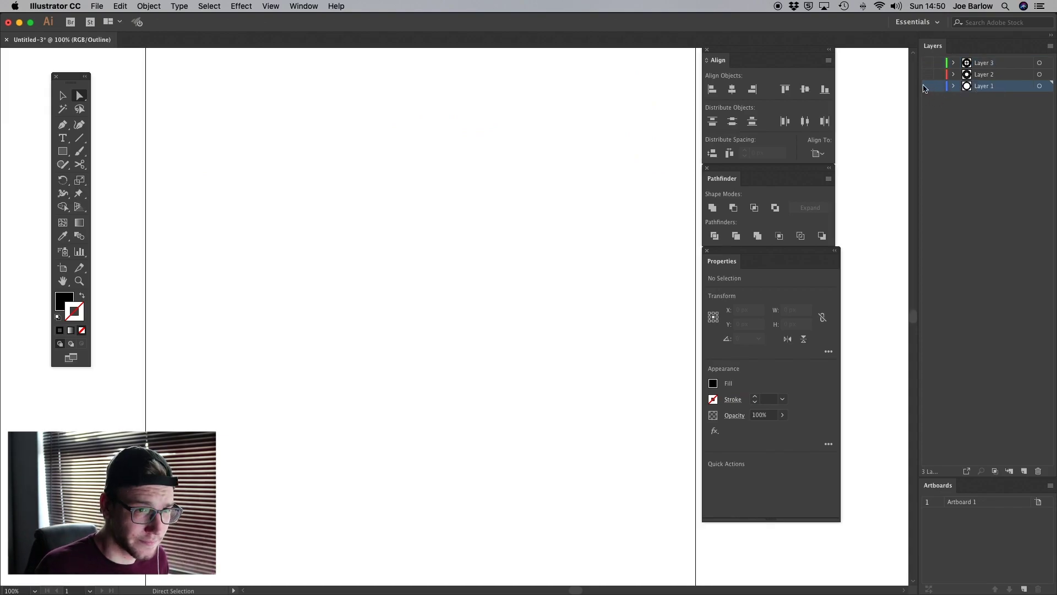
left_click(928, 86)
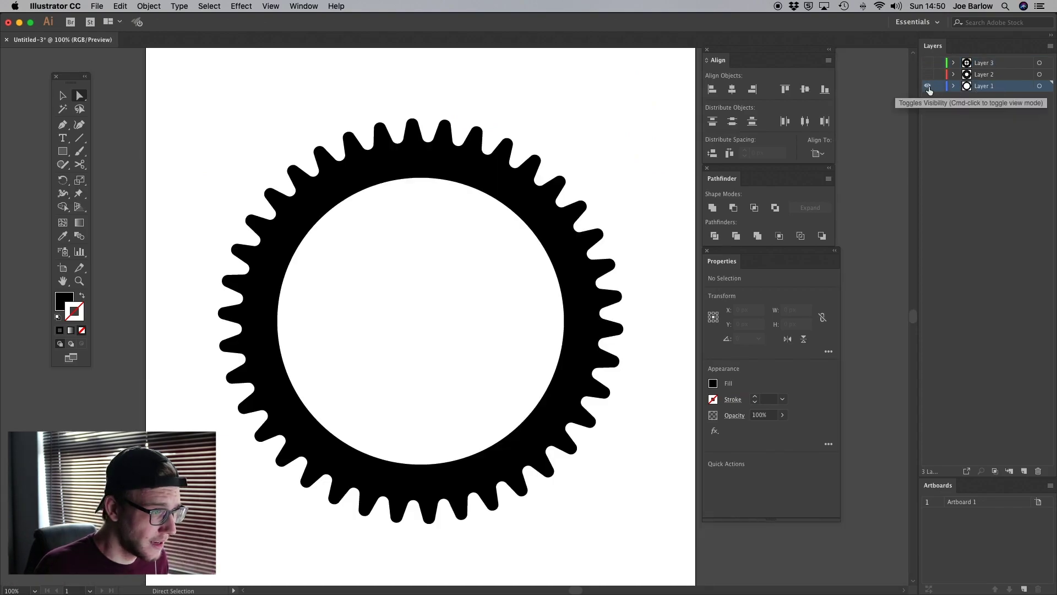
Copy the gear from Layer 1 in place onto a new layer above it, with Layer 1 hidden.
left_click(1047, 87)
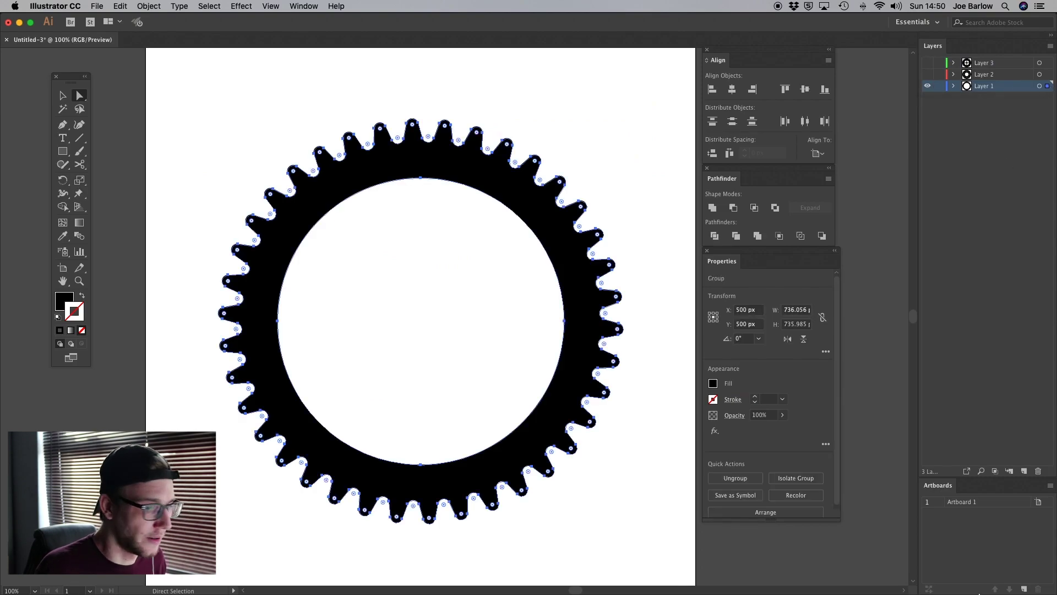
left_click(1023, 471)
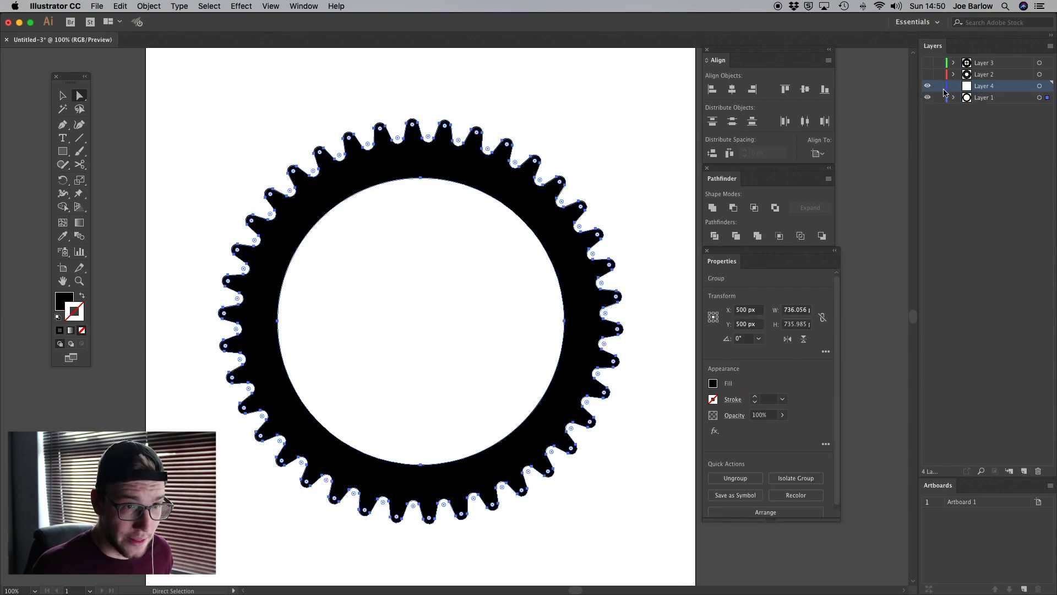
left_click(927, 97)
key("super+f")
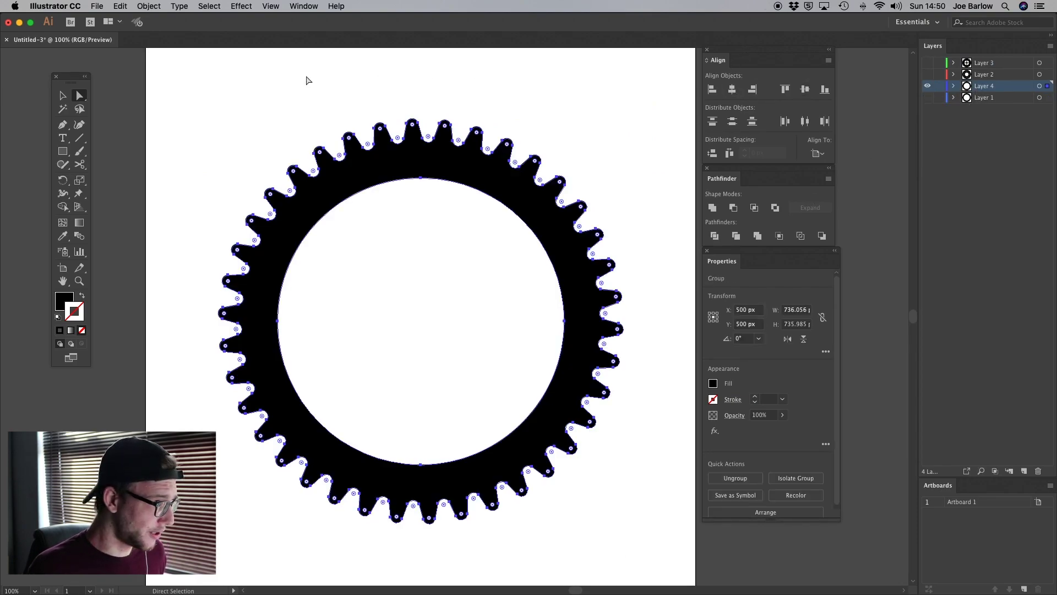
Enlarge the copied gear proportionally around its centre to about 808 px wide, and deselect it.
key("v")
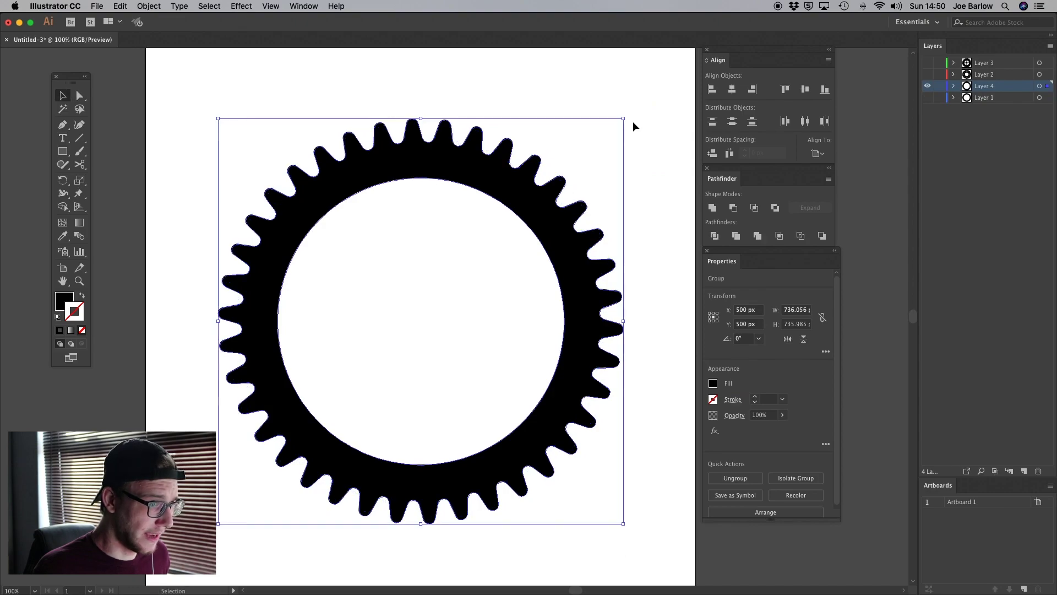
left_click_drag(624, 118, 644, 99)
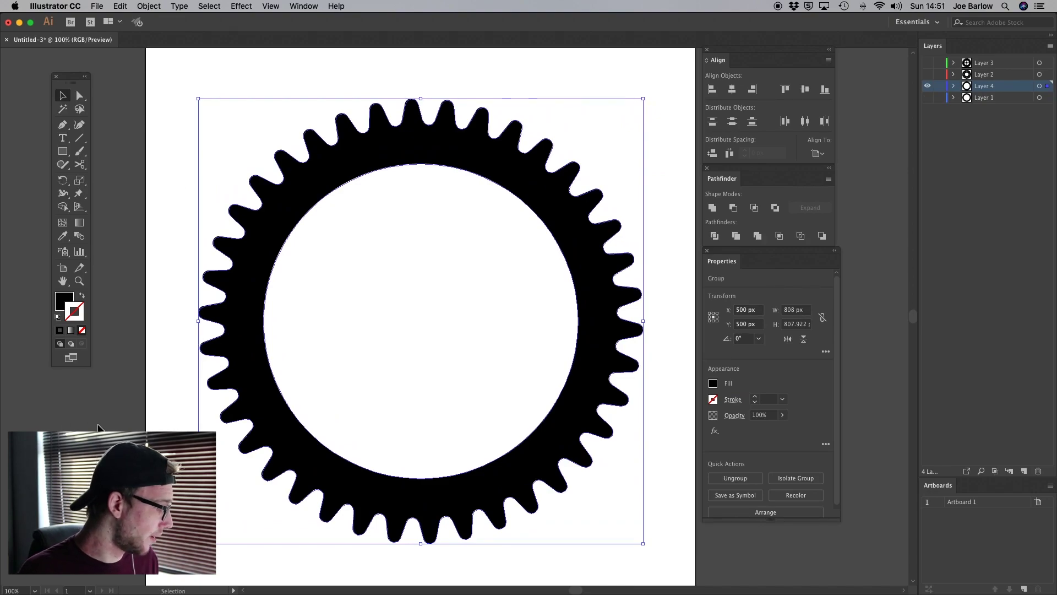
left_click(131, 114)
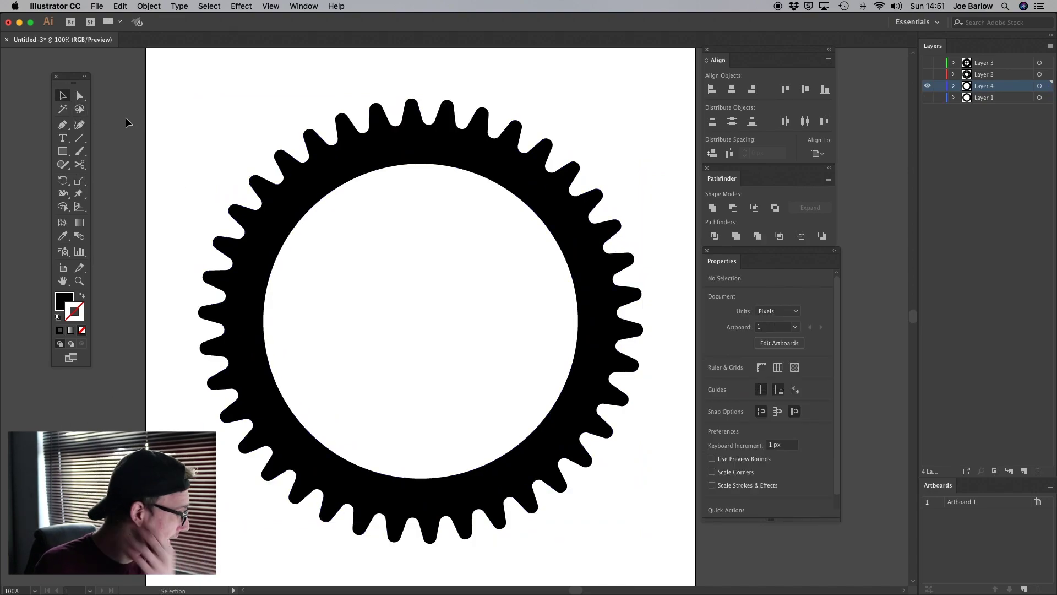
Draw a hexagon about 307 by 266 px inside the gear and centre it horizontally and vertically on the artboard.
left_click_drag(62, 151, 101, 195)
left_click_drag(386, 283, 442, 344)
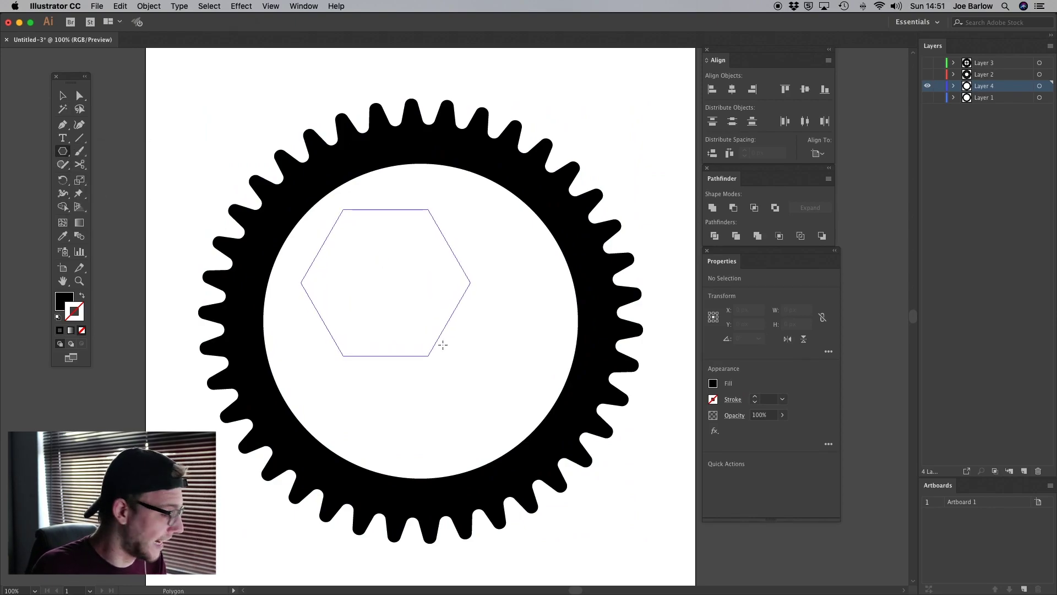
left_click_drag(442, 344, 443, 344)
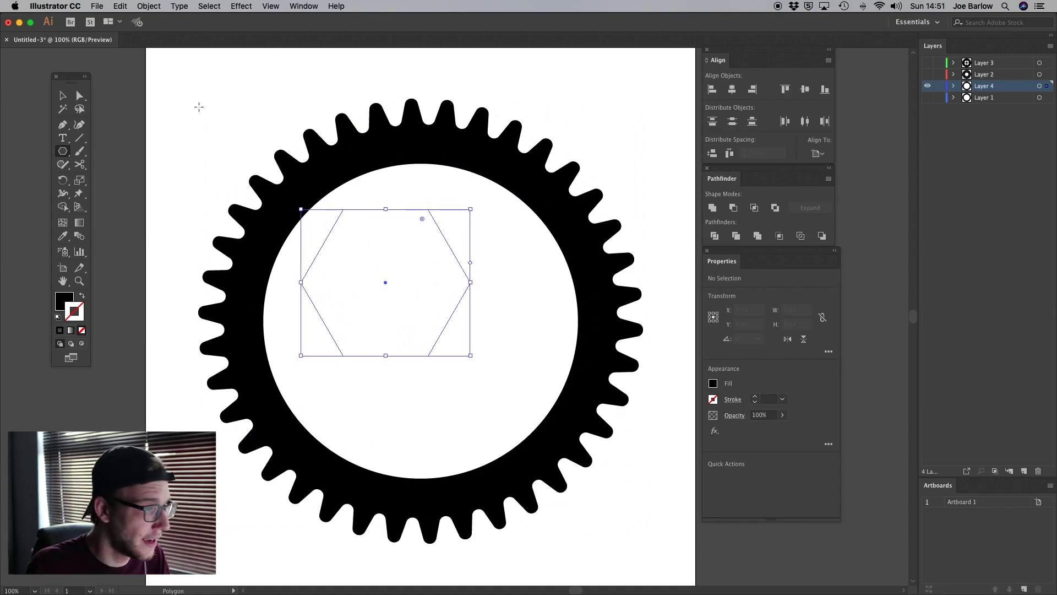
left_click(65, 94)
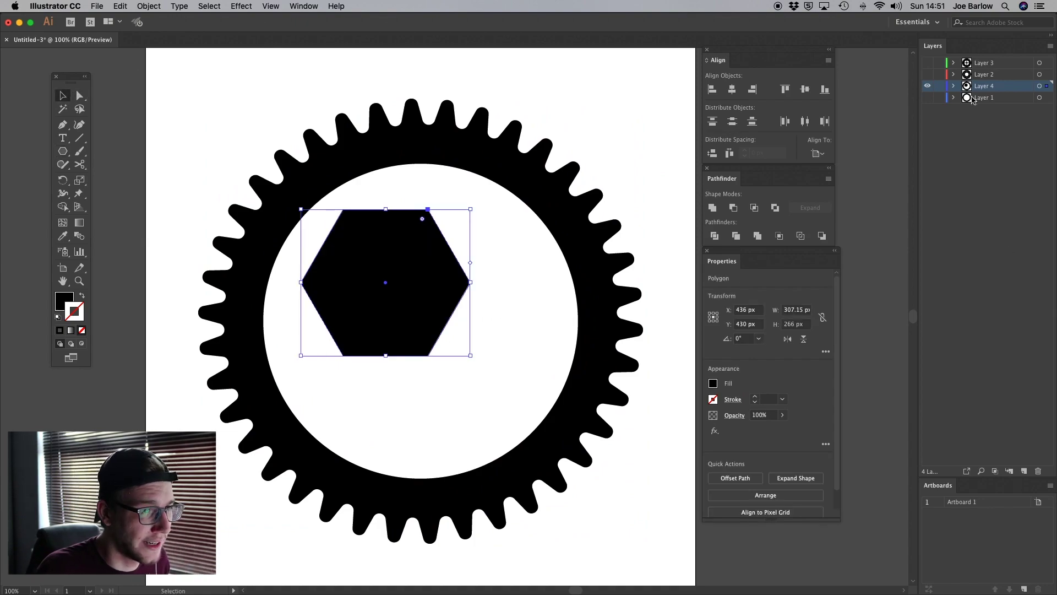
left_click(732, 88)
left_click(804, 89)
left_click(165, 145)
Draw a horizontal bar about 650 by 50 px across the gear's opening and centre it on the artboard.
left_click(62, 152)
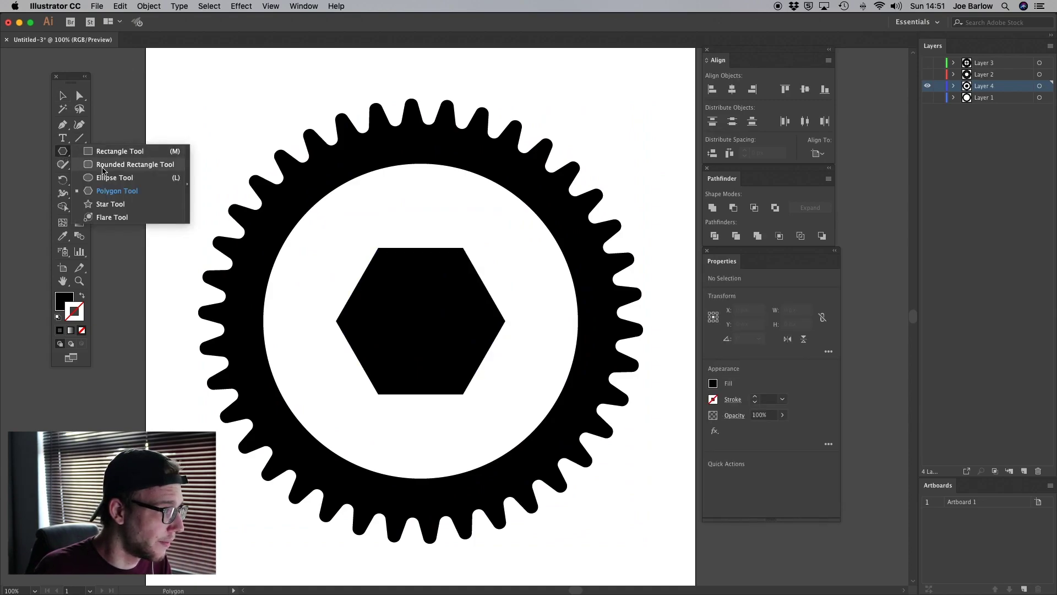
left_click(127, 151)
mouse_move(238, 309)
left_mouse_down()
mouse_move(547, 341)
mouse_move(596, 336)
left_mouse_up()
left_click(63, 95)
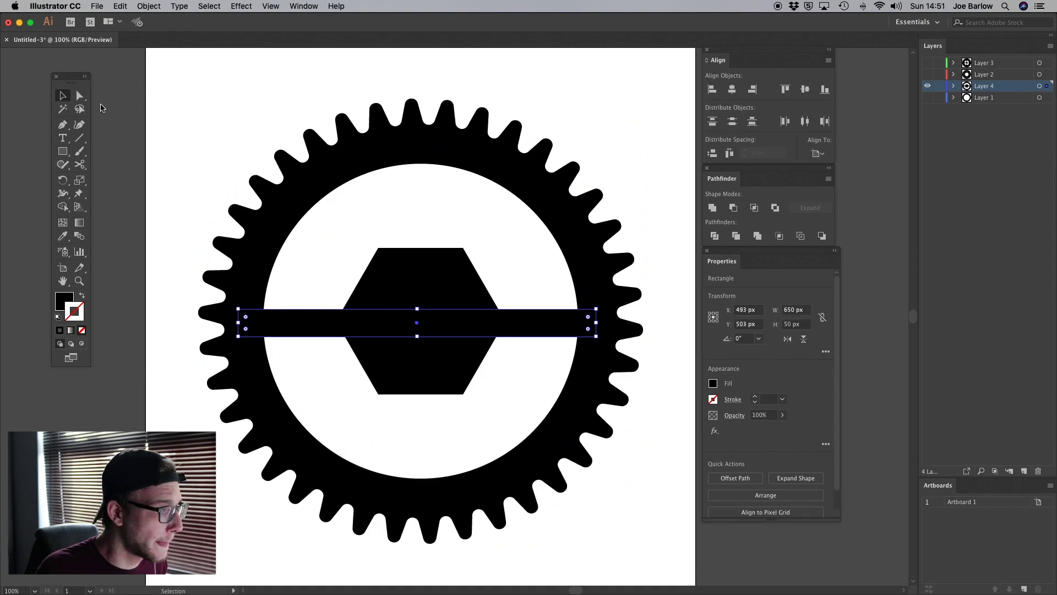
left_click(731, 90)
left_click(805, 89)
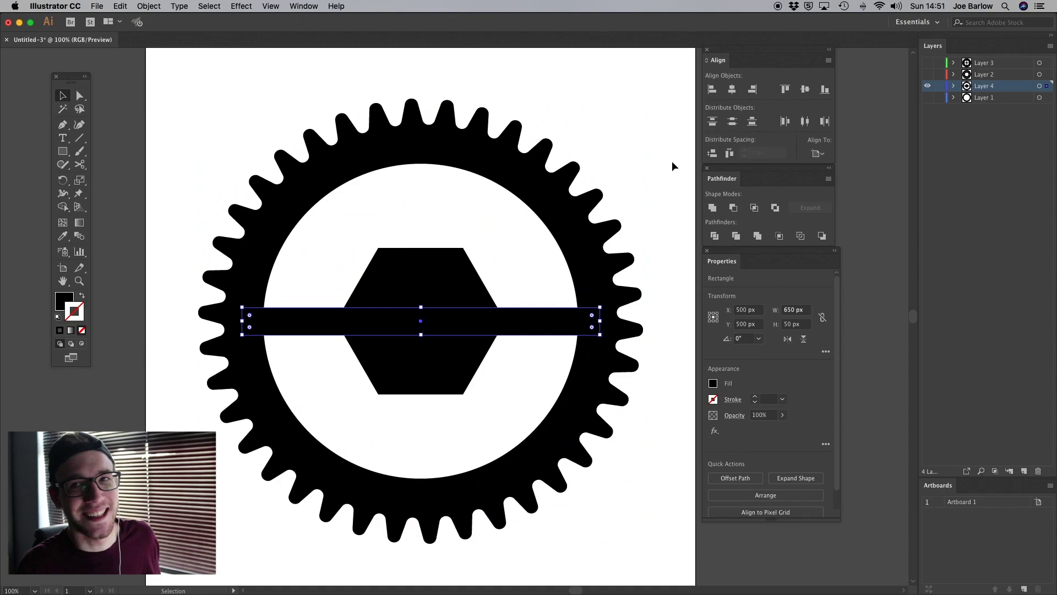
Create two copies of the bar rotated in 60° increments around its centre to form six spokes.
left_click(80, 97)
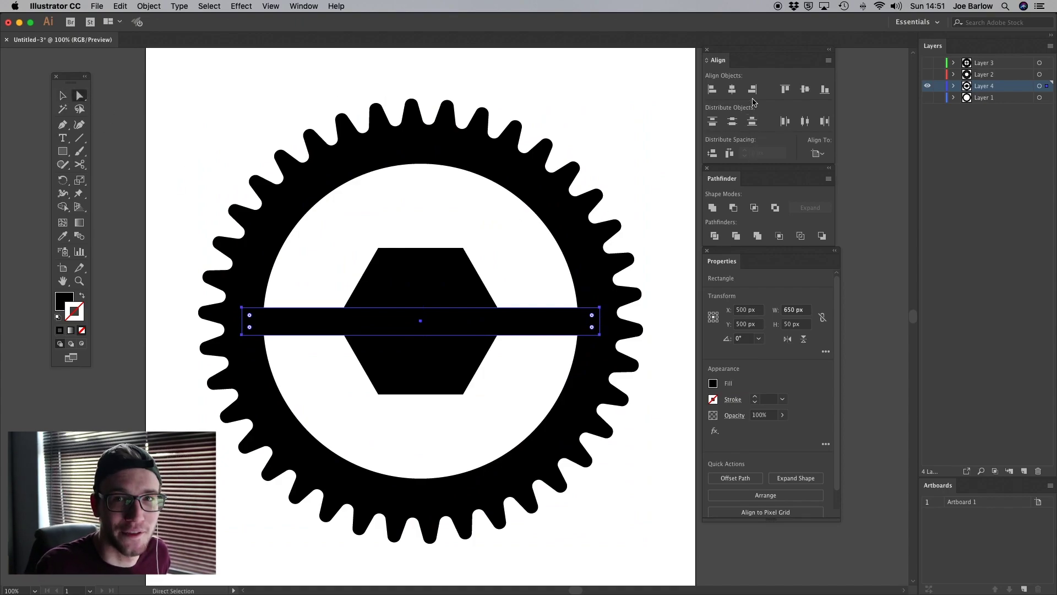
left_click(534, 305)
key("v")
left_click(531, 315)
key("a")
key("v")
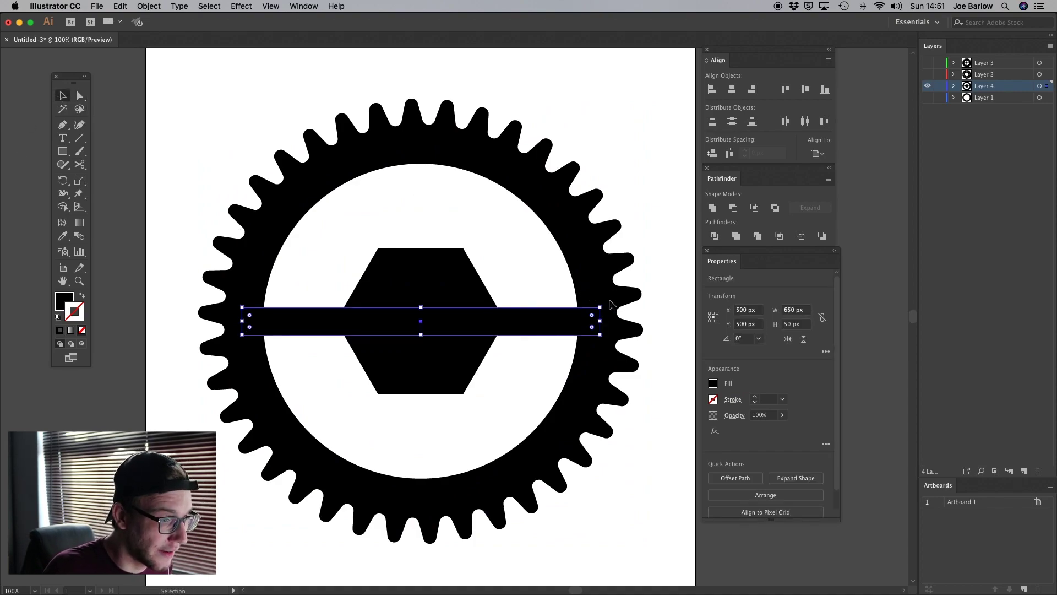
left_click_drag(604, 302, 498, 438)
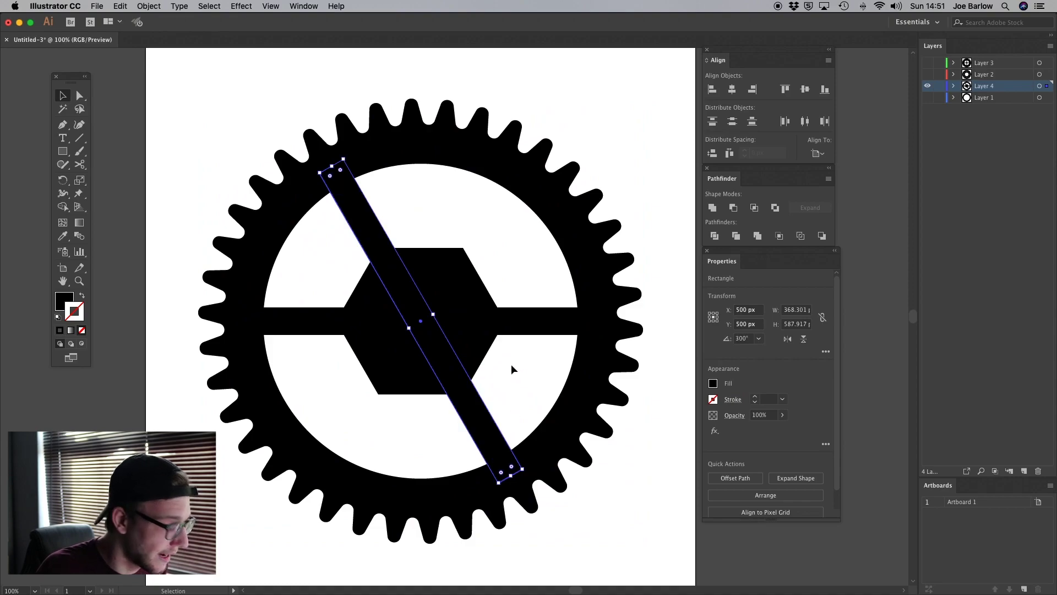
left_click_drag(344, 155, 526, 175)
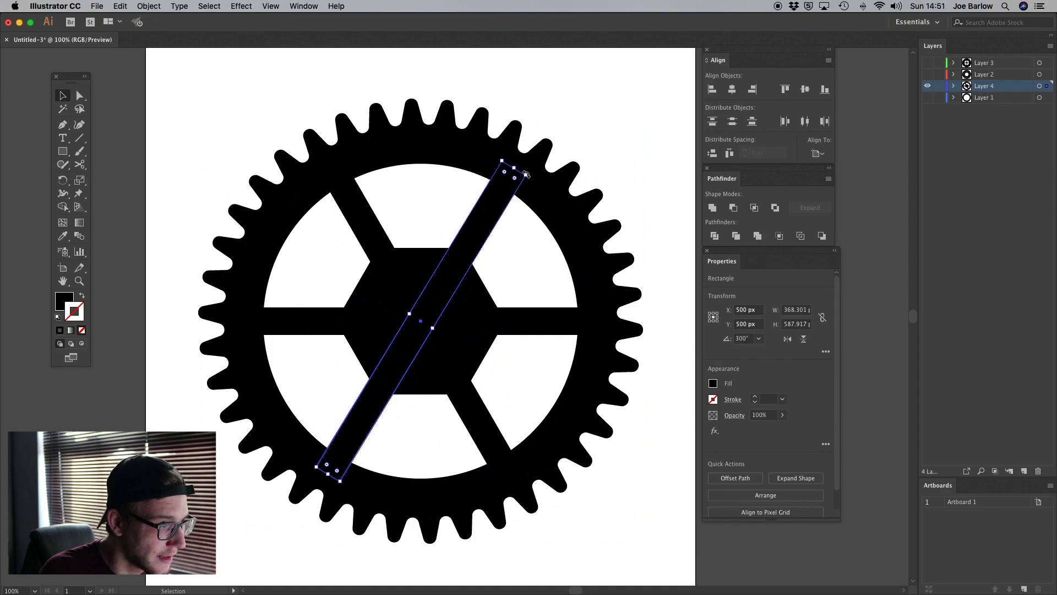
Select the hexagon together with the three bars and unite them into a single spoke shape.
left_click(79, 94)
key("Delete")
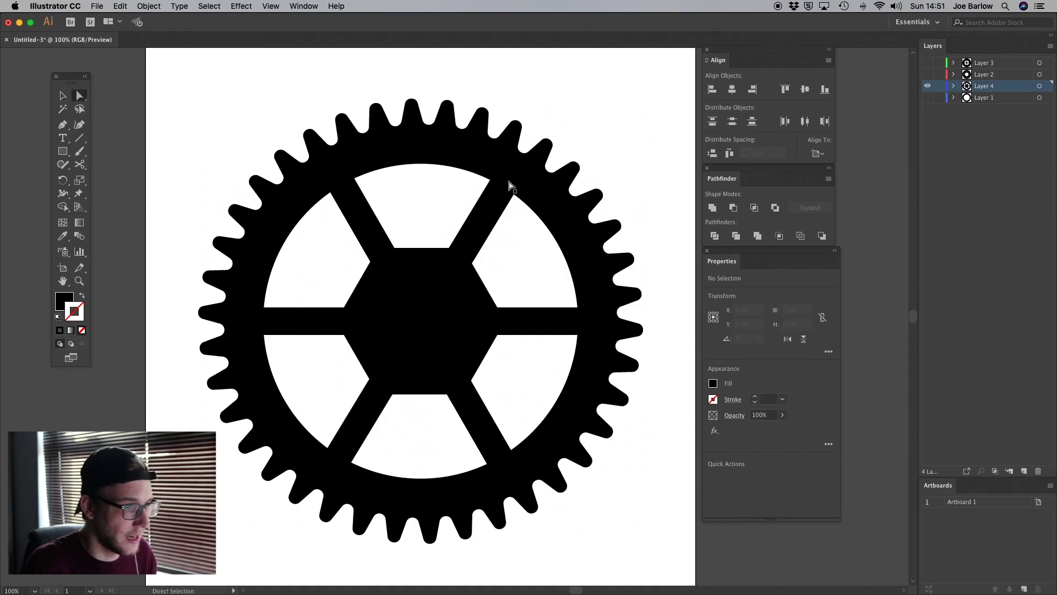
key("super+z")
key("super+d")
key("super+d")
left_click(384, 292, "shift")
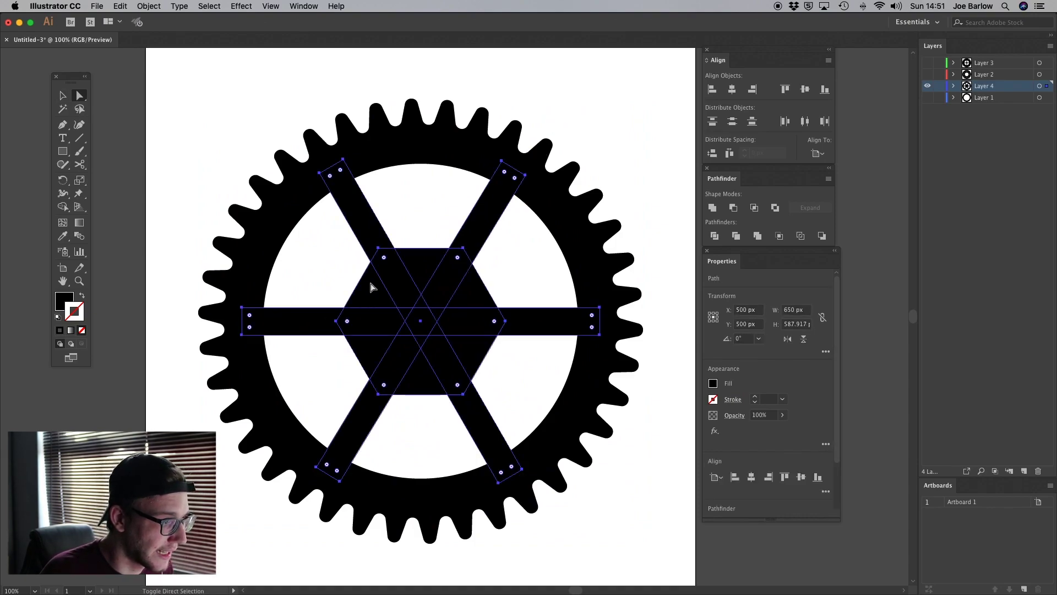
left_click(713, 207)
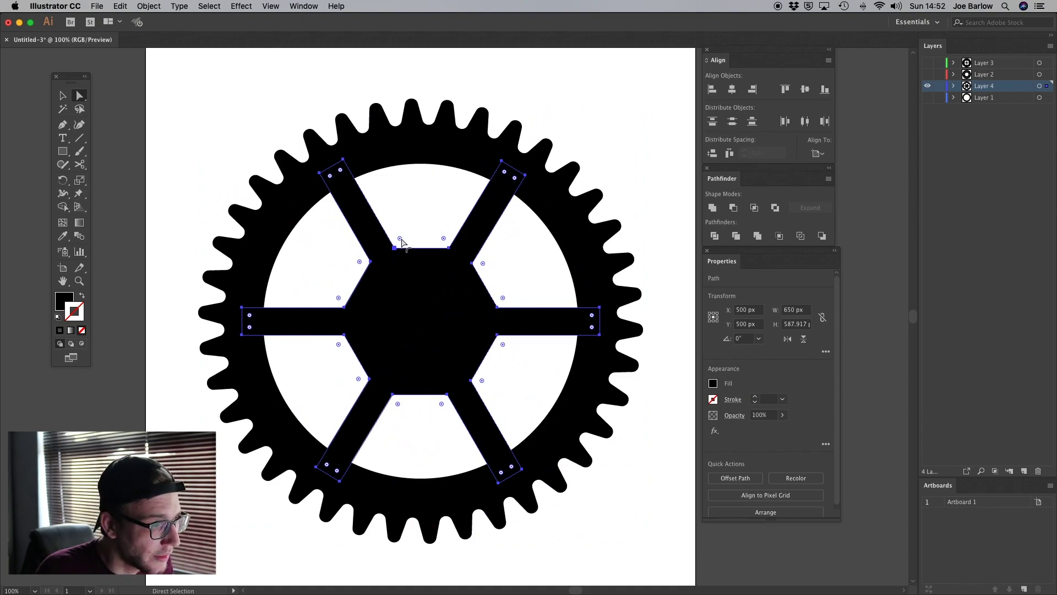
Try to round the corners of the united spoke shape slightly.
left_click_drag(401, 240, 420, 229)
left_click(428, 224)
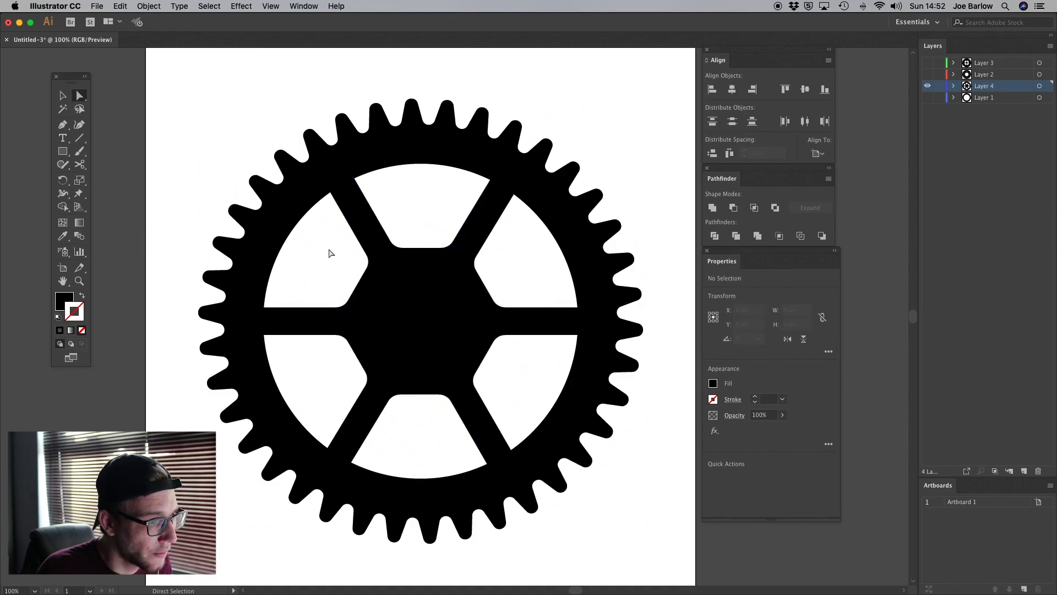
left_click(409, 237)
left_click(325, 244)
Select only the inner corner points around the hub and round them fully into smooth curves between the spokes.
left_click_drag(325, 229, 522, 405)
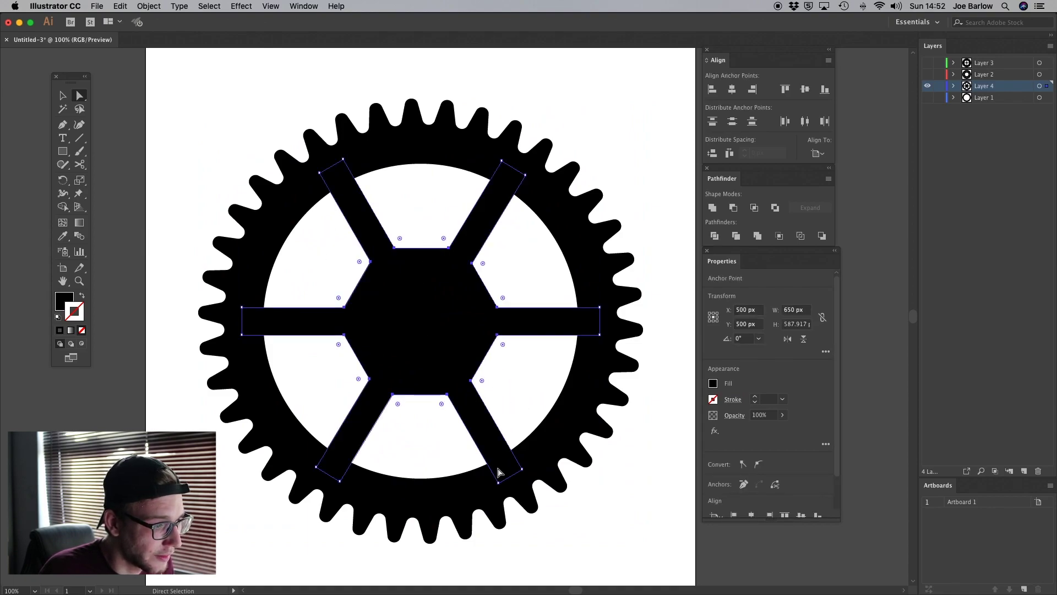
left_click_drag(441, 405, 419, 443)
left_click(574, 355)
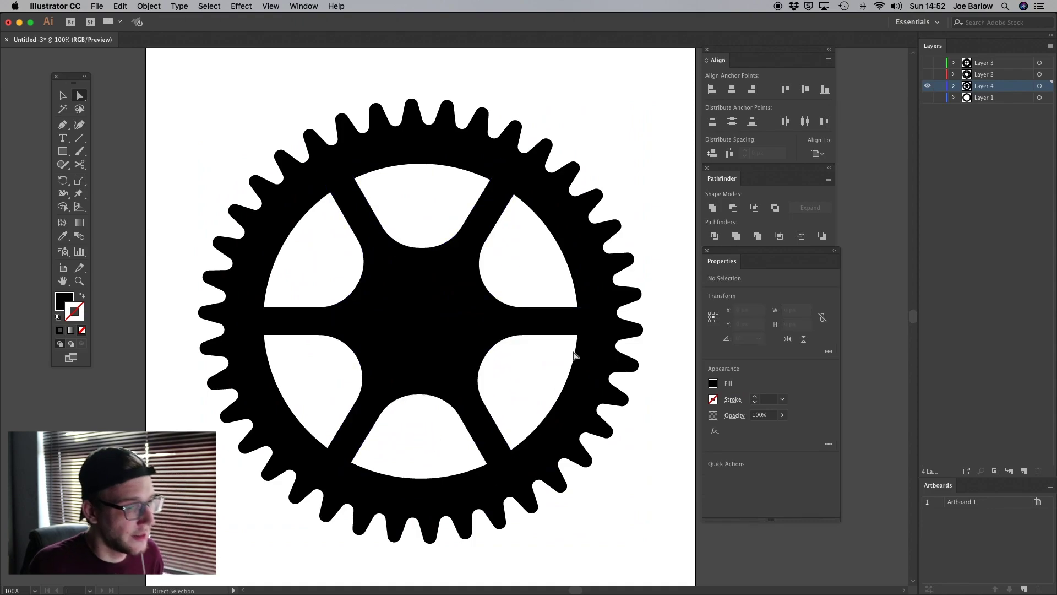
Draw a small circle in the middle of the hub and centre it horizontally and vertically on the artboard.
mouse_move(62, 150)
left_mouse_down()
mouse_move(110, 151)
mouse_move(127, 175)
mouse_move(214, 191)
left_mouse_up()
key("a")
left_click(731, 89)
left_click(804, 89)
Divide the rounded spoke shape with the small centre circle and delete the circle piece to open the hub hole.
left_click(451, 279, "shift")
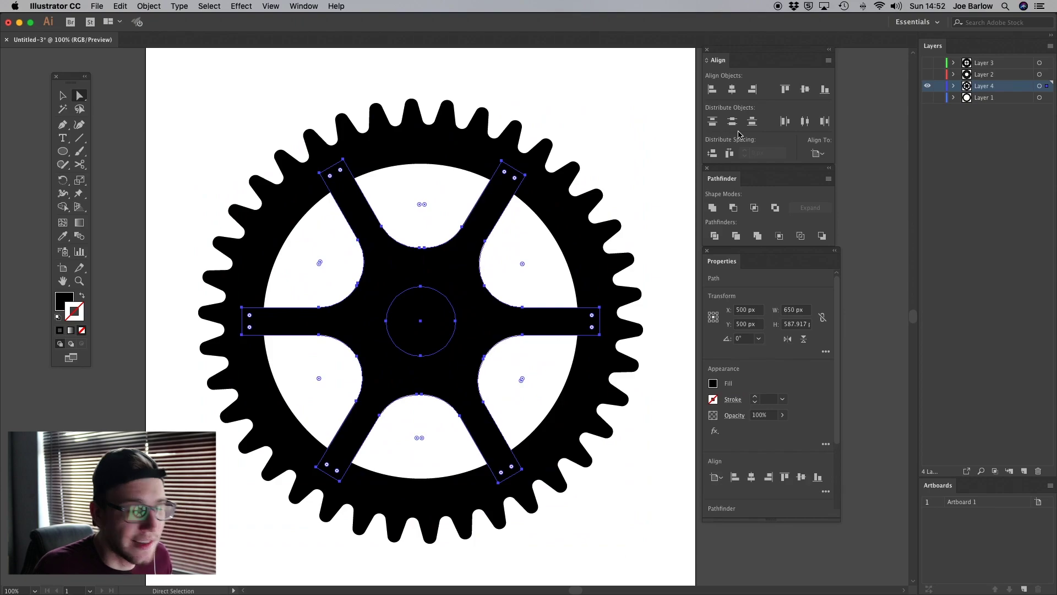
left_click(714, 235)
left_click(420, 438)
left_click(413, 346)
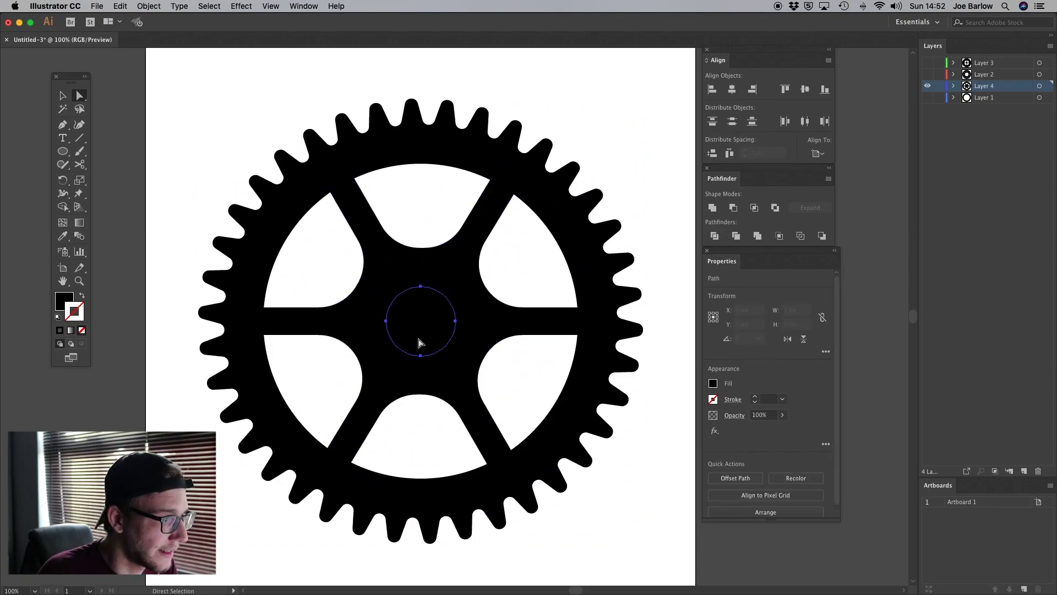
key("Delete")
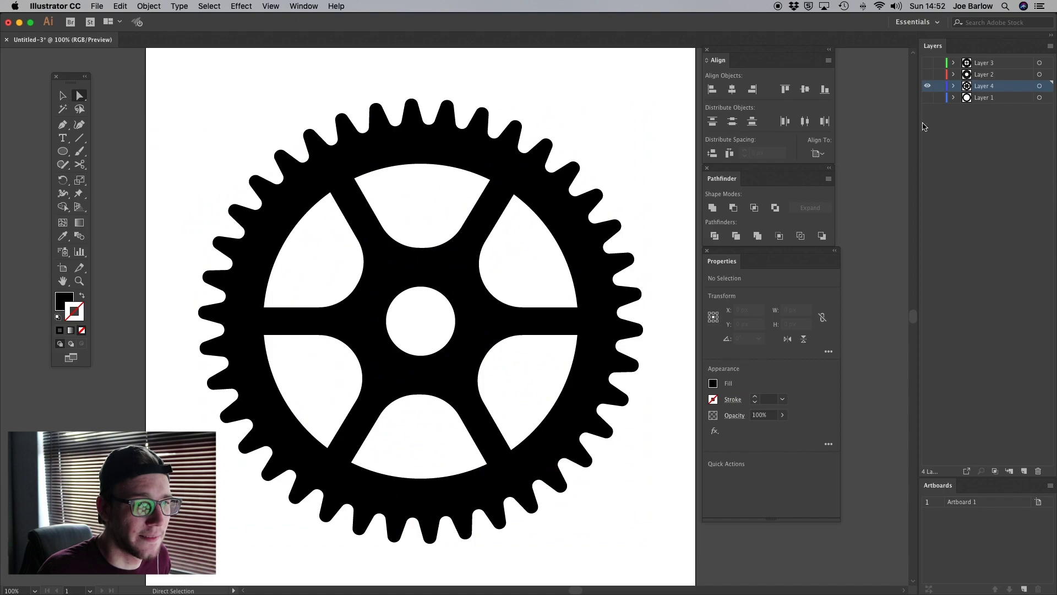
Show Layer 1 with the spoked gear, and try moving Layer 4's toothed ring away and deleting it.
left_click(927, 97)
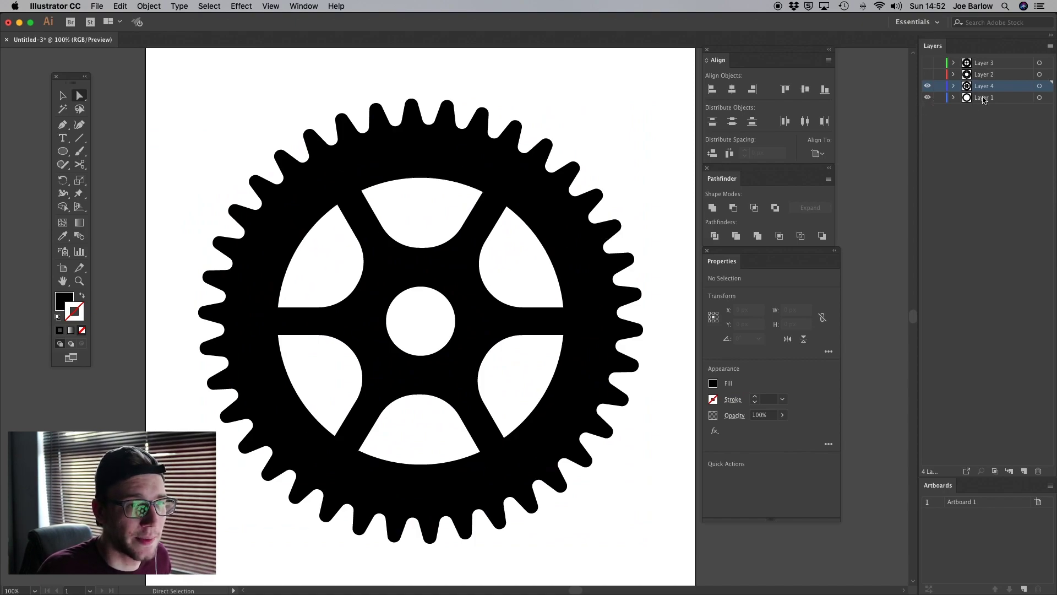
left_click(936, 98)
left_click(63, 96)
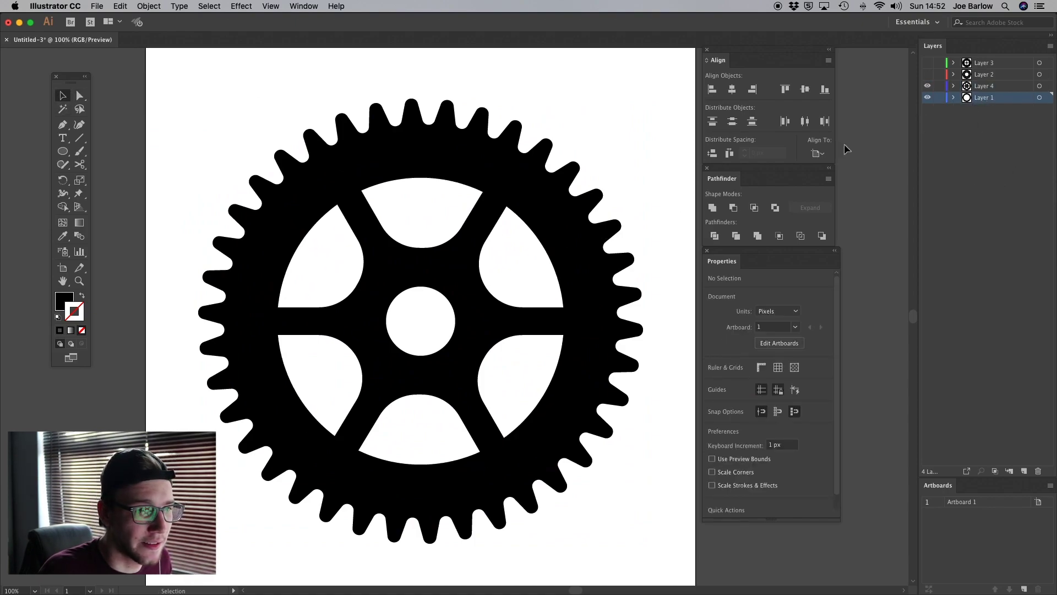
left_click(571, 358)
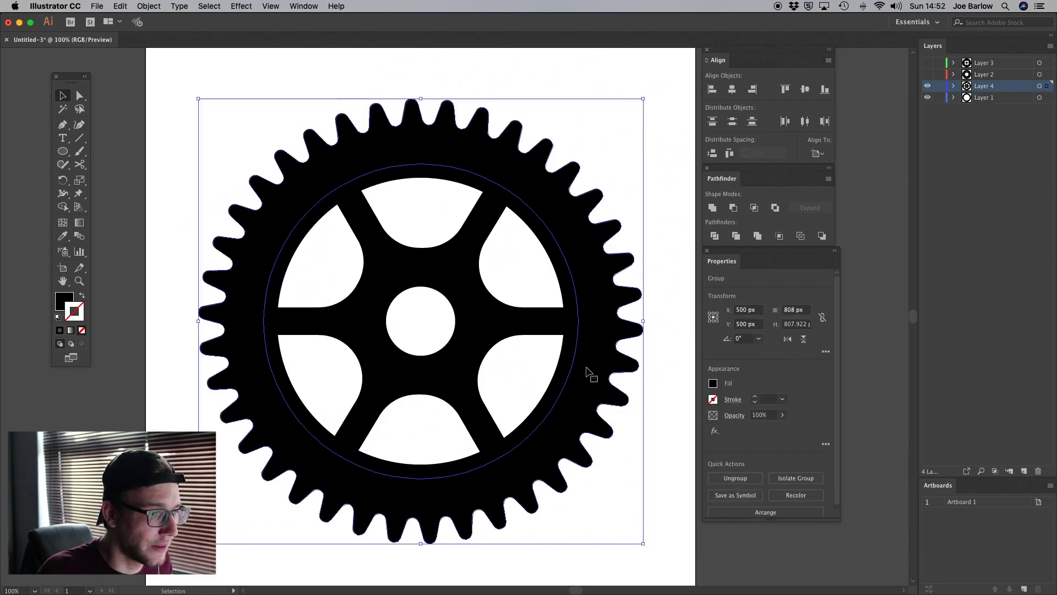
left_click_drag(644, 311, 725, 166)
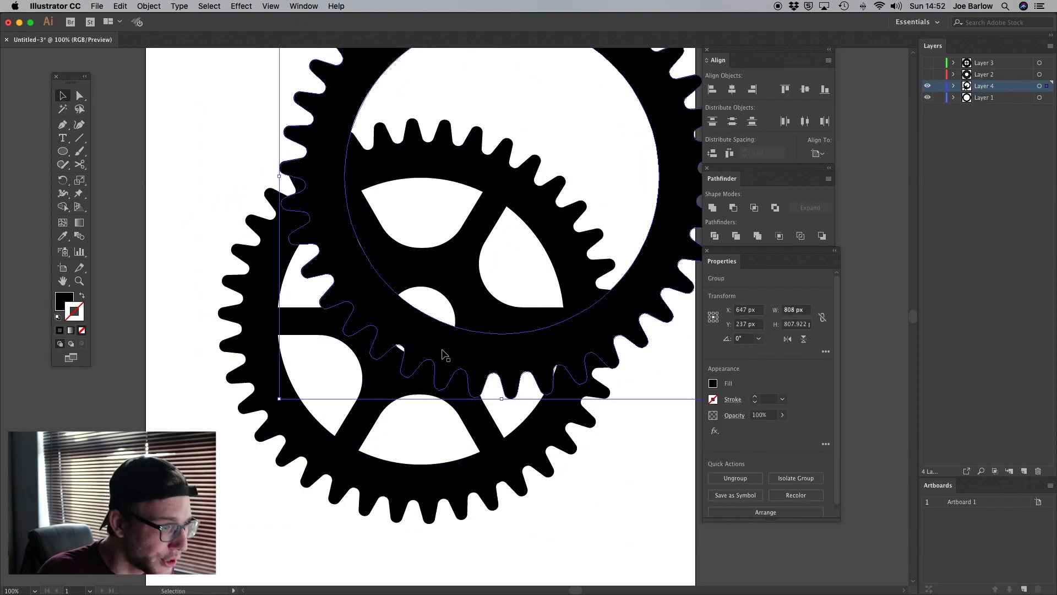
left_click_drag(554, 235, 595, 166)
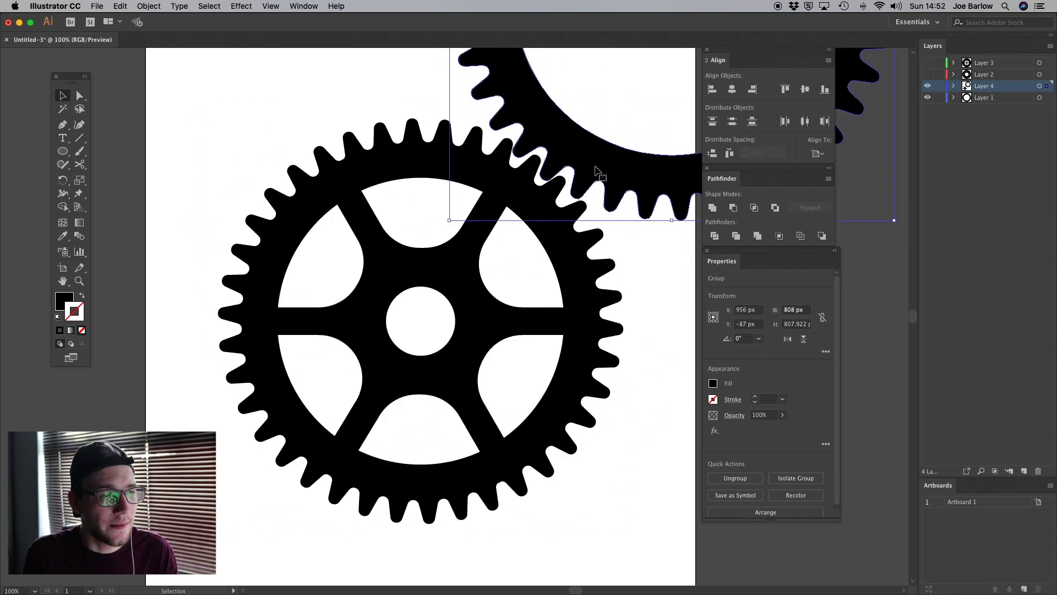
key("Delete")
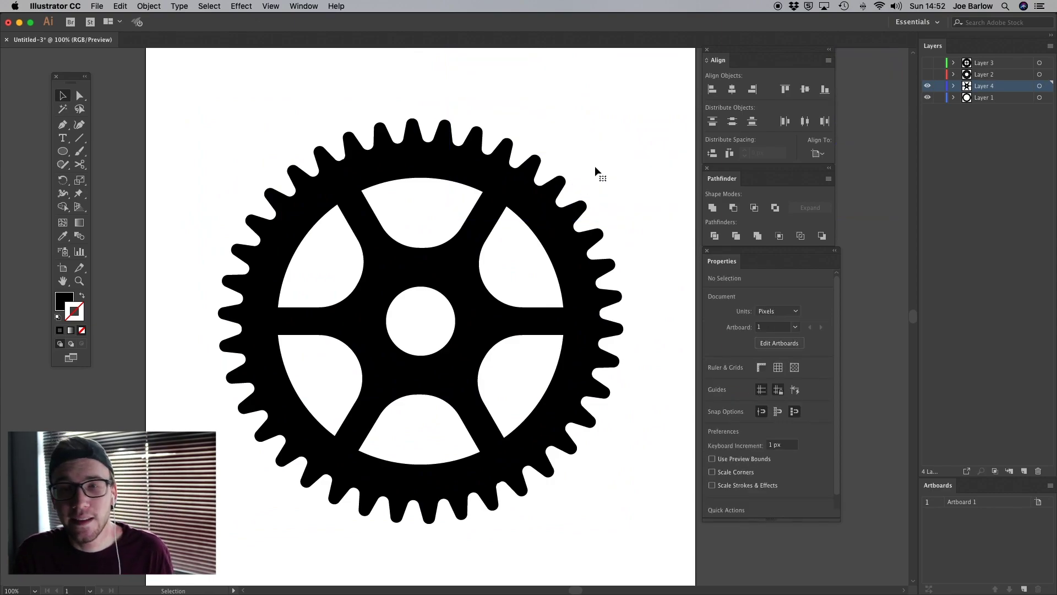
key("ctrl+z")
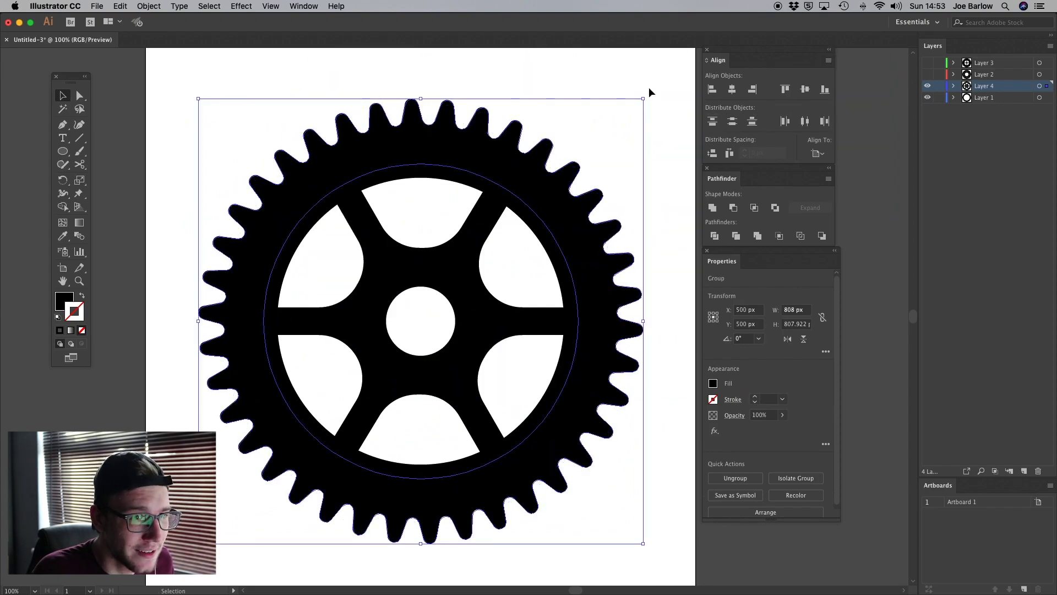
left_click(658, 84)
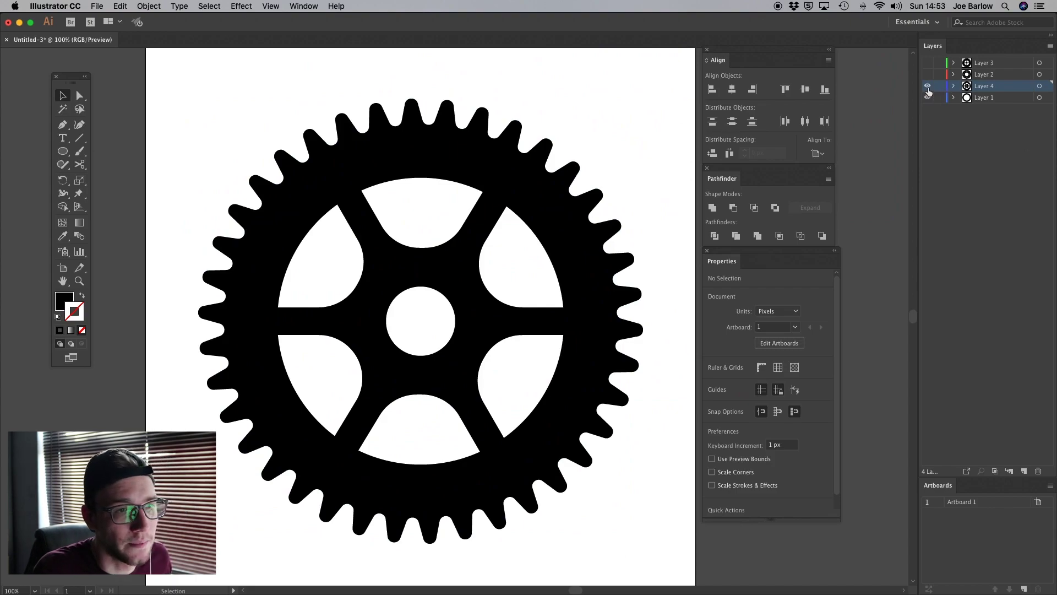
Hide Layer 4 and Layer 1 and add a new empty layer for another gear.
left_click_drag(927, 86, 927, 97)
key("super+y")
left_click(1024, 470)
key("super+y")
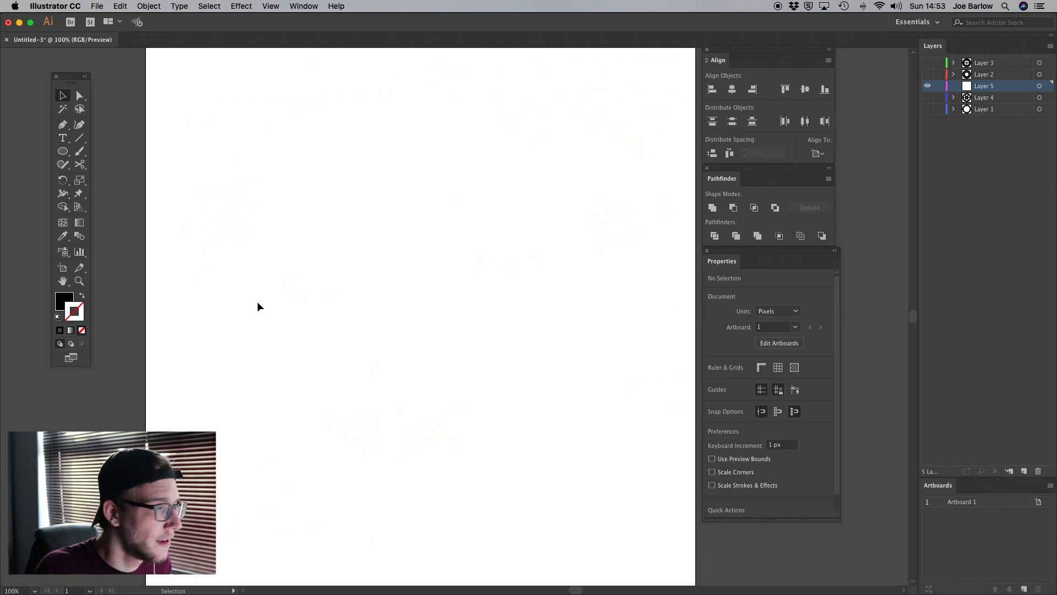
Draw a black circle centred on the artboard and enlarge it from its centre to 720 px across.
left_click(63, 150)
left_click_drag(261, 185, 599, 523)
key("v")
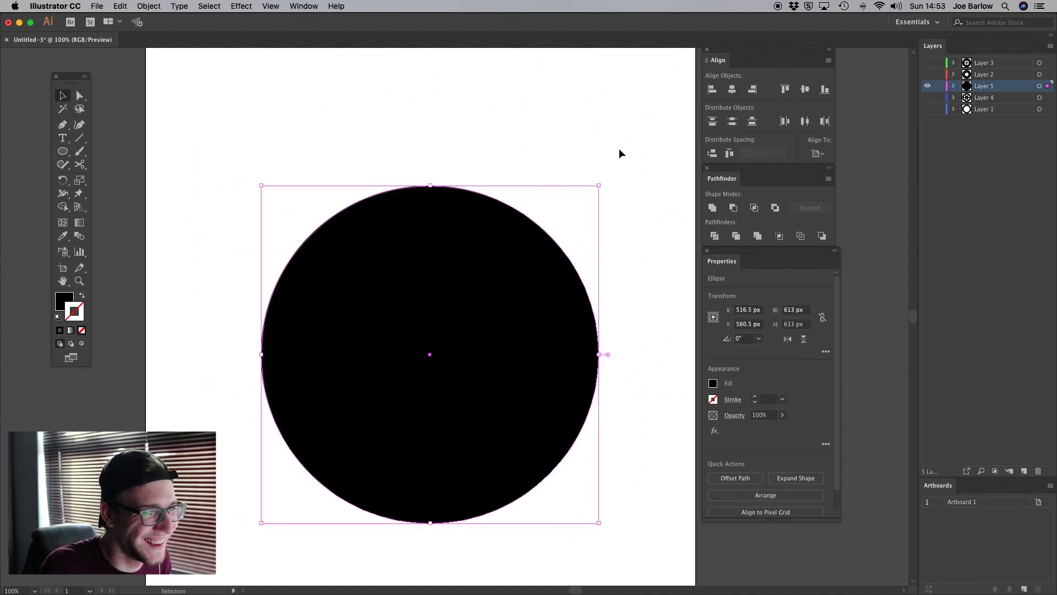
left_click(732, 89)
left_click(805, 90)
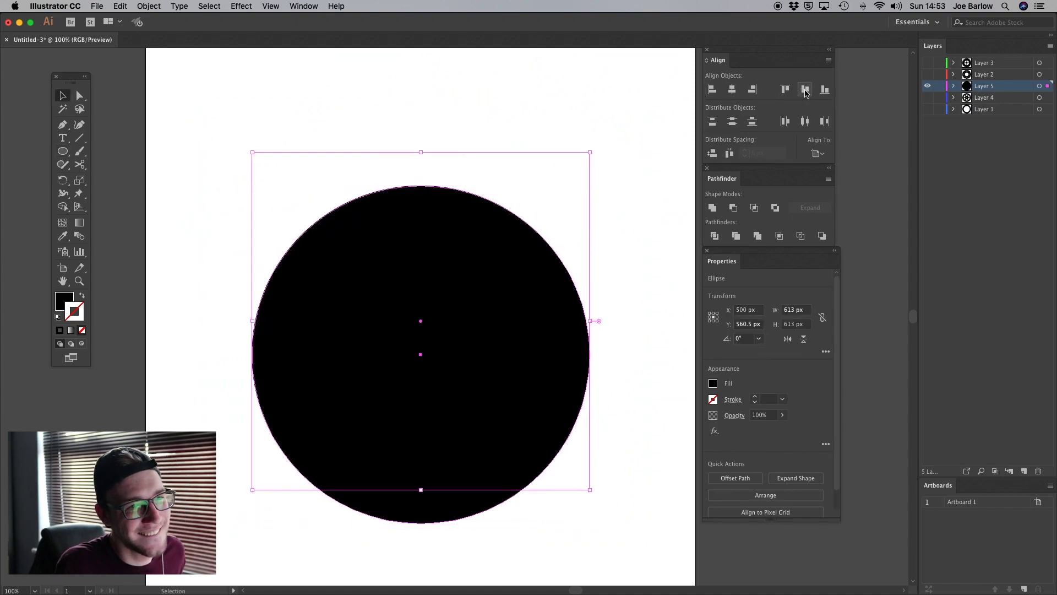
left_click_drag(591, 154, 618, 123)
Draw a triangle about 121 px wide and 105 px high above the circle and centre it horizontally on the artboard.
left_click_drag(65, 158, 111, 191)
left_click_drag(410, 91, 425, 116)
key("Down")
key("Down")
key("Down")
key("shift")
left_click(62, 95)
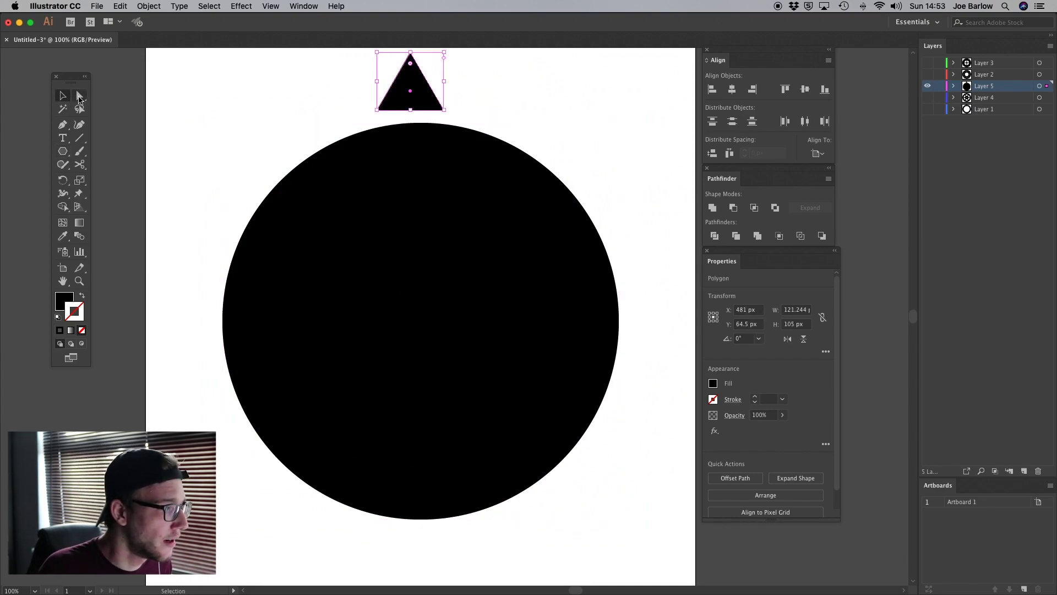
left_click(734, 92)
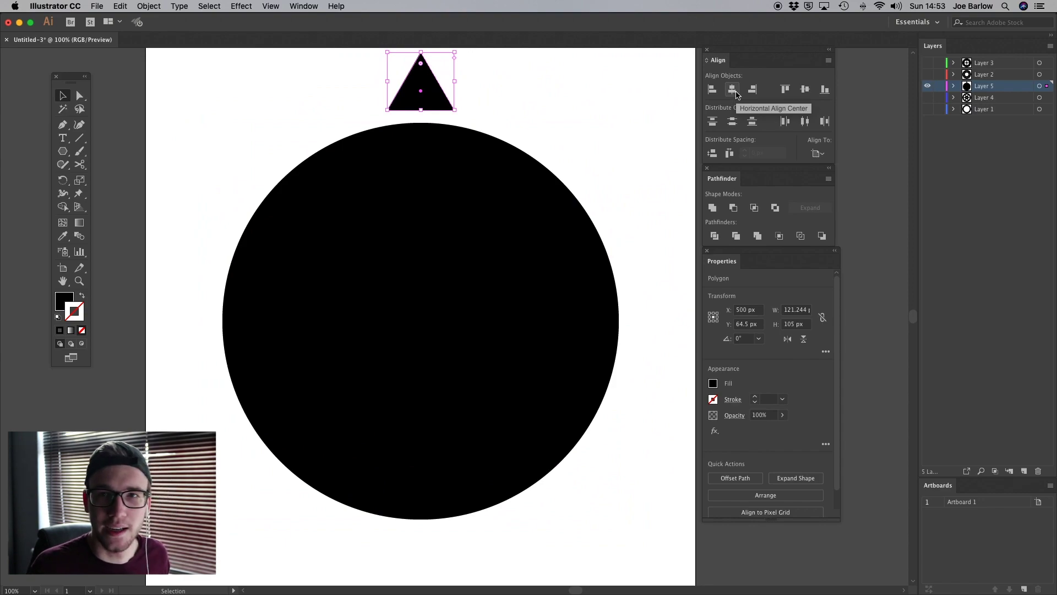
Move the triangle down 40 px so its base overlaps the circle's upper edge.
left_click(80, 95)
key("shift+Down")
key("shift+Down")
key("shift+Down")
key("shift+Down")
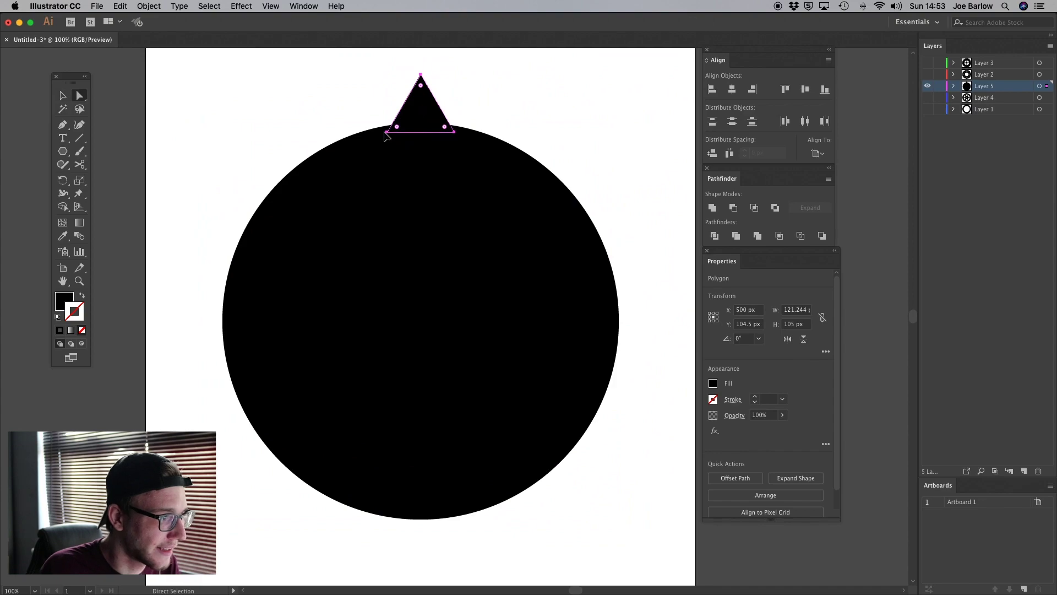
Narrow the triangle into a slim tooth by moving each base corner 30 px inward.
left_click(386, 135)
left_click(405, 123)
left_click(387, 133)
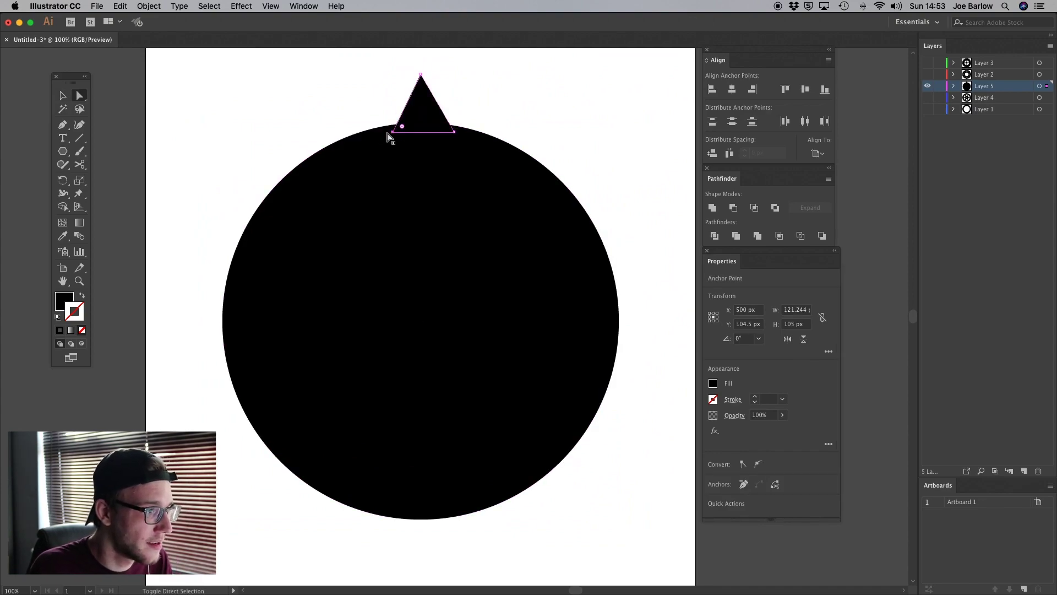
key("shift+Right")
key("shift+Right")
left_click(456, 135)
left_click(431, 110)
left_click(454, 133)
key("shift+Left")
key("shift+Left")
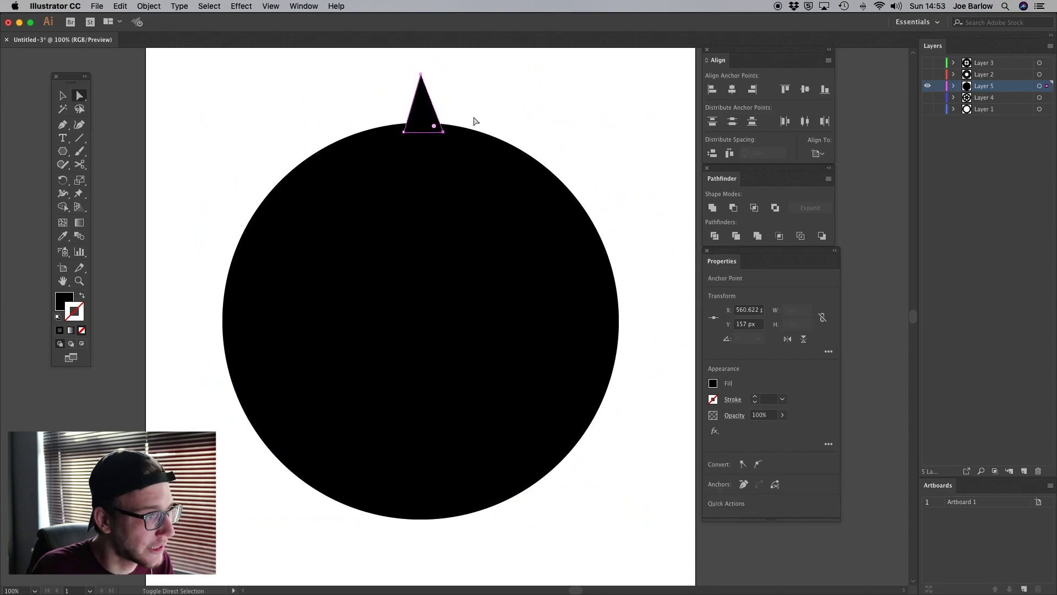
left_click(420, 108)
left_click(439, 133)
key("shift+Left")
left_click(424, 106)
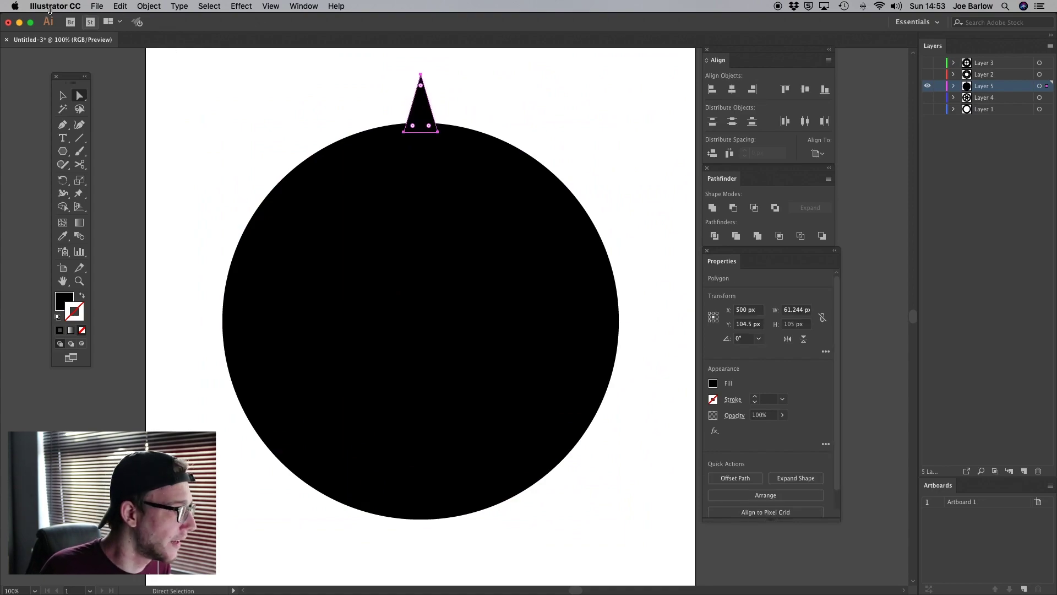
Move the whole slim triangle 20 px further down into the circle.
left_click(62, 95)
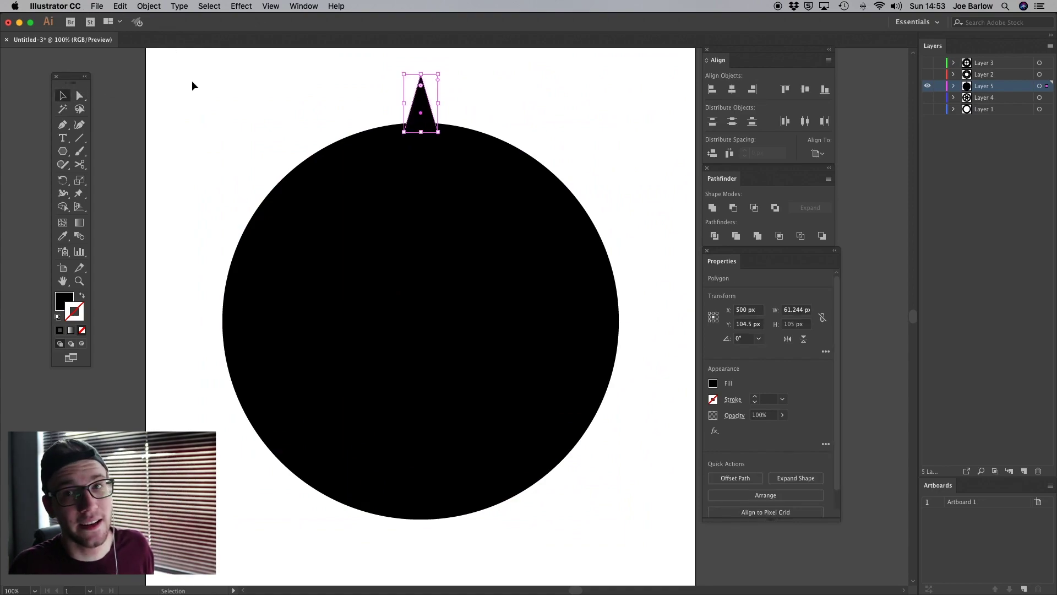
left_click(526, 119)
left_click(422, 107)
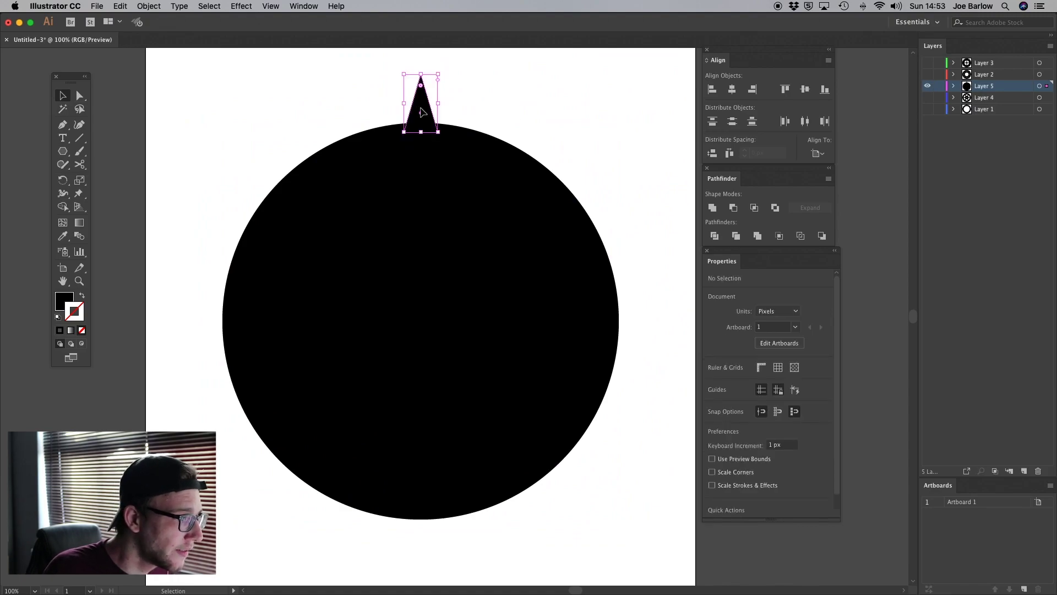
left_click_drag(421, 106, 422, 117)
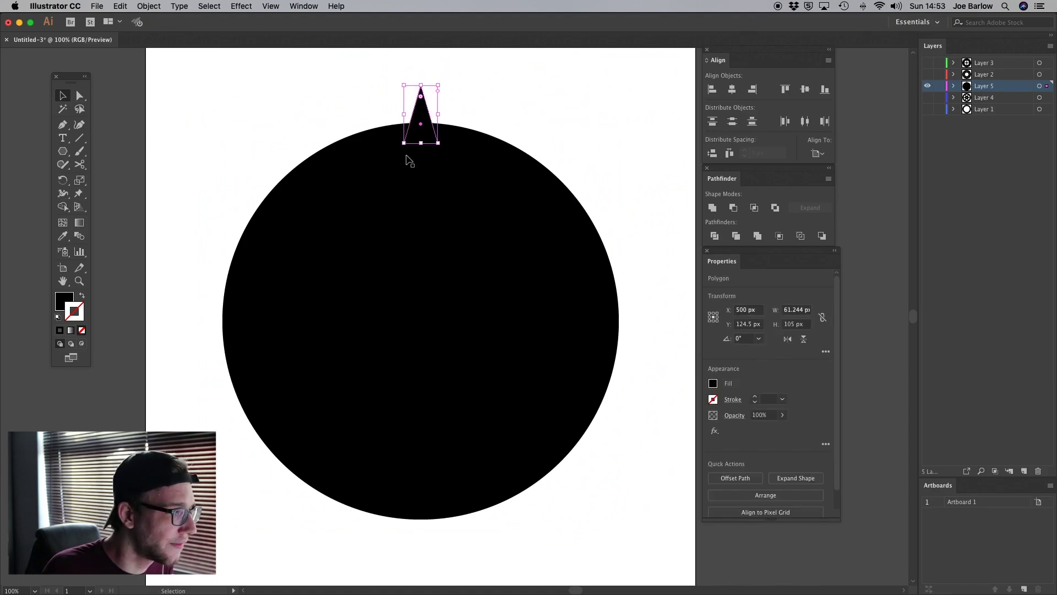
Try to set the triangle's rotation origin by eye at the circle's centre.
left_click(408, 272)
left_click(78, 95)
left_click(408, 100)
left_click(424, 114)
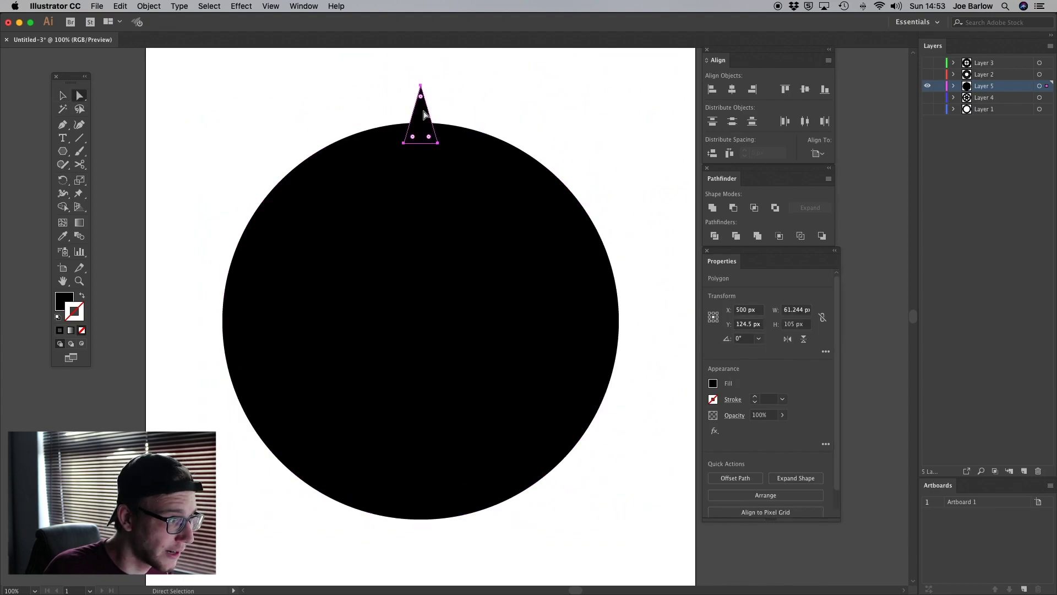
left_click(62, 180)
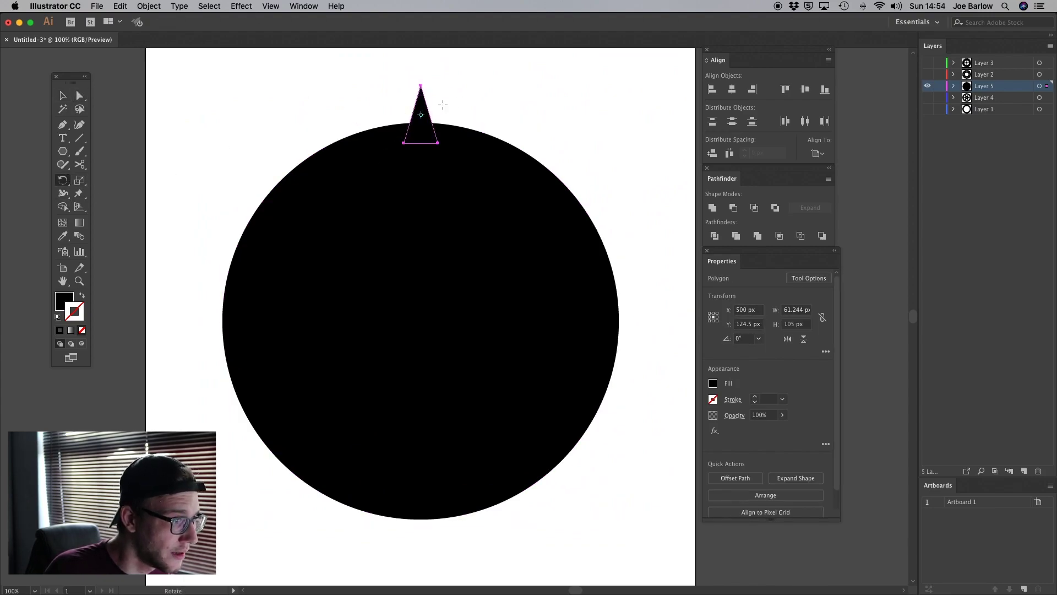
left_click(418, 323)
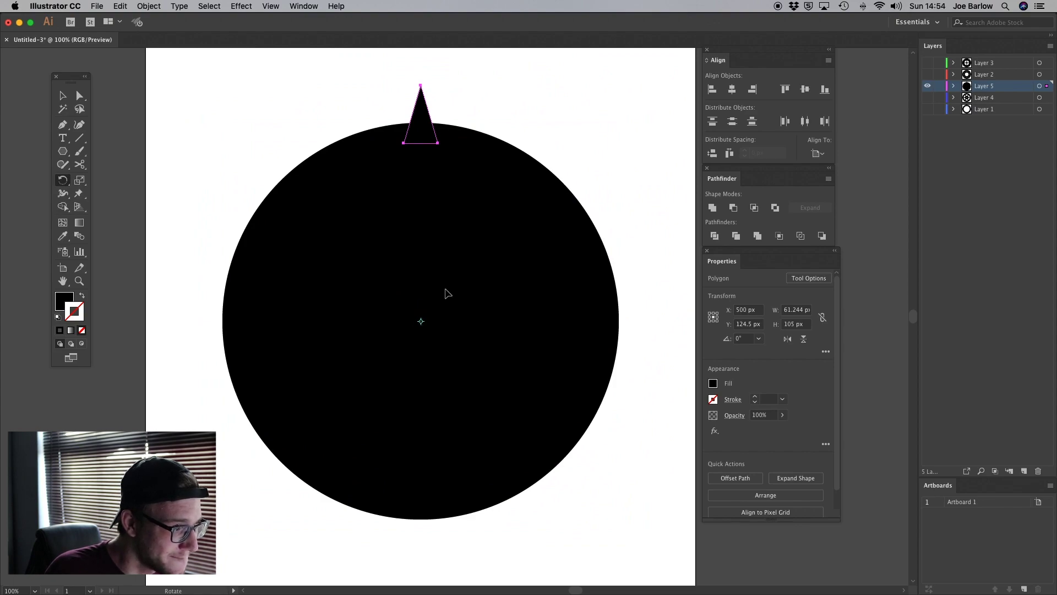
Show the rulers and place a horizontal and a vertical guide crossing at the circle's centre.
left_click(79, 95)
left_click(414, 275)
key("super+r")
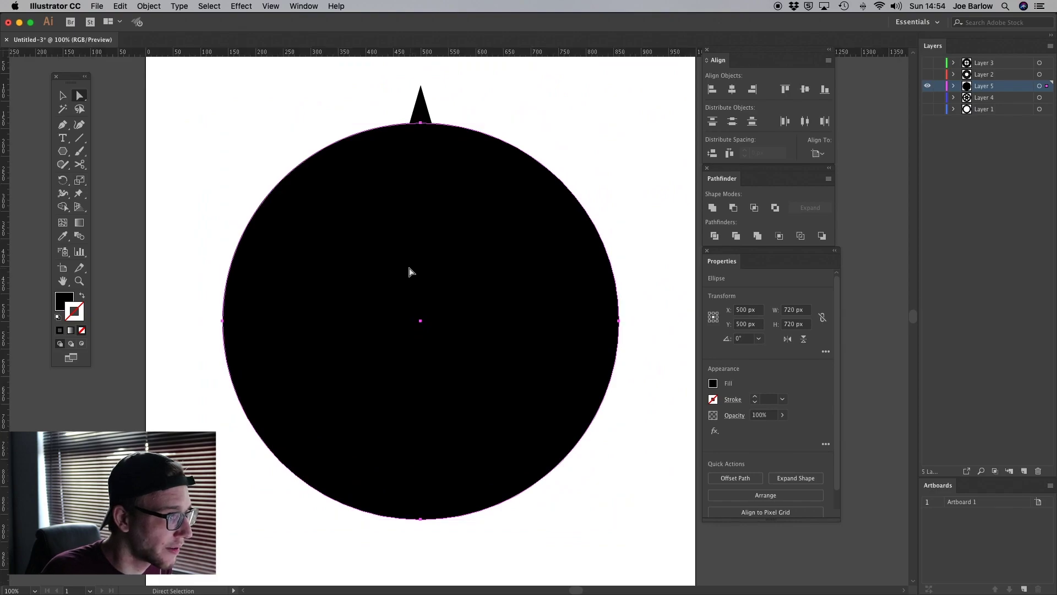
left_click_drag(218, 52, 338, 322)
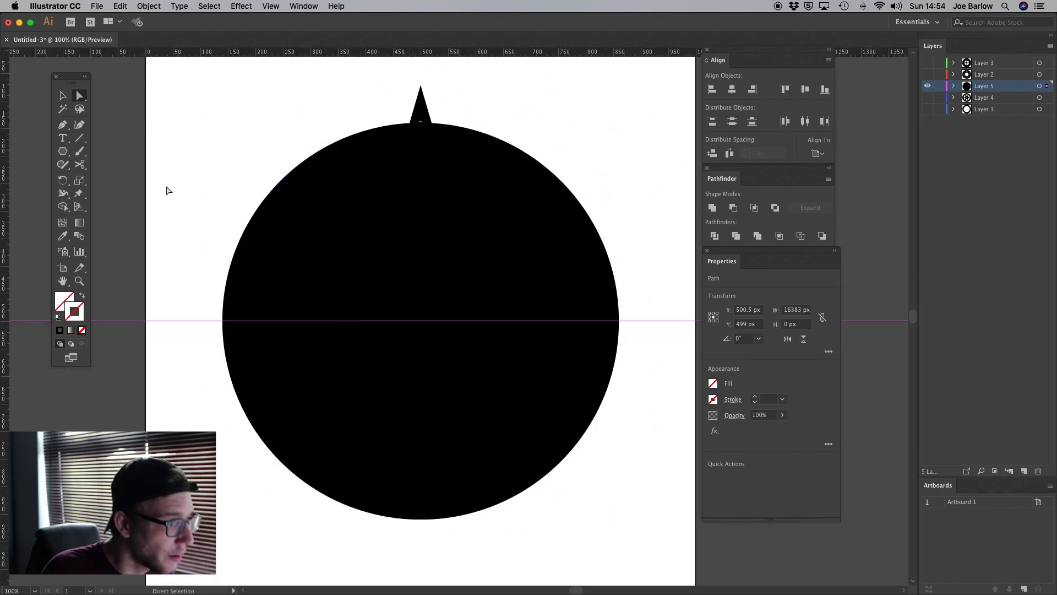
left_click_drag(331, 234, 420, 235)
Make a copy of the triangle tooth rotated 5° about the point where the guides cross.
left_click(422, 110)
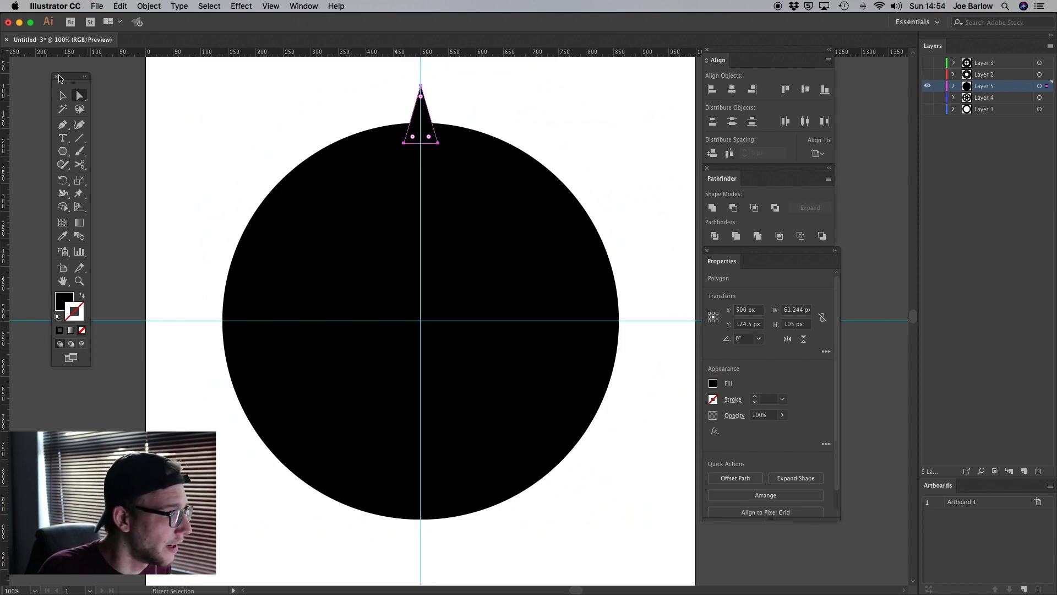
left_click(63, 180)
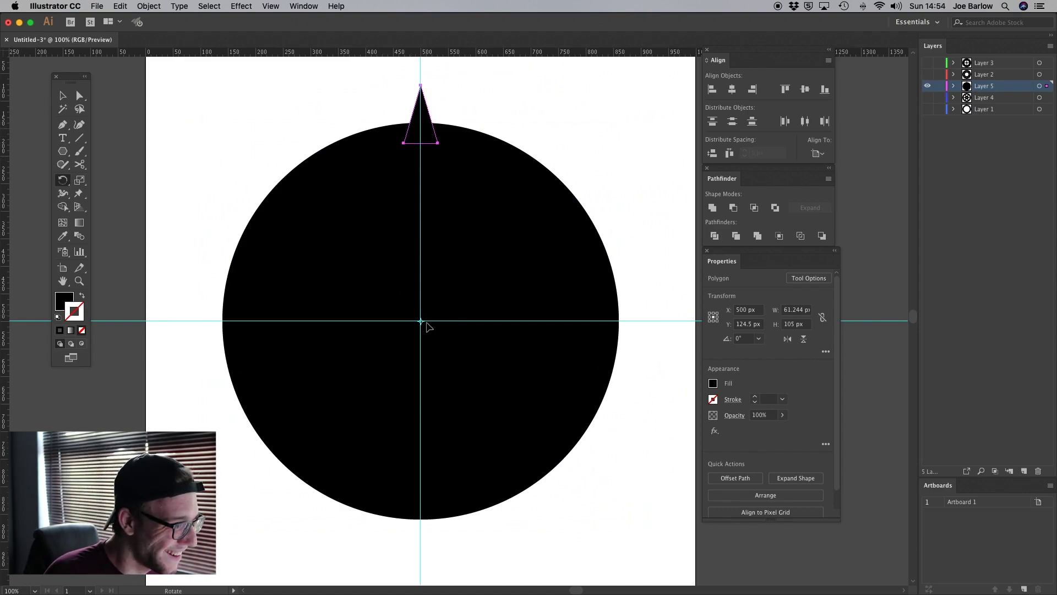
left_click(421, 320, "alt")
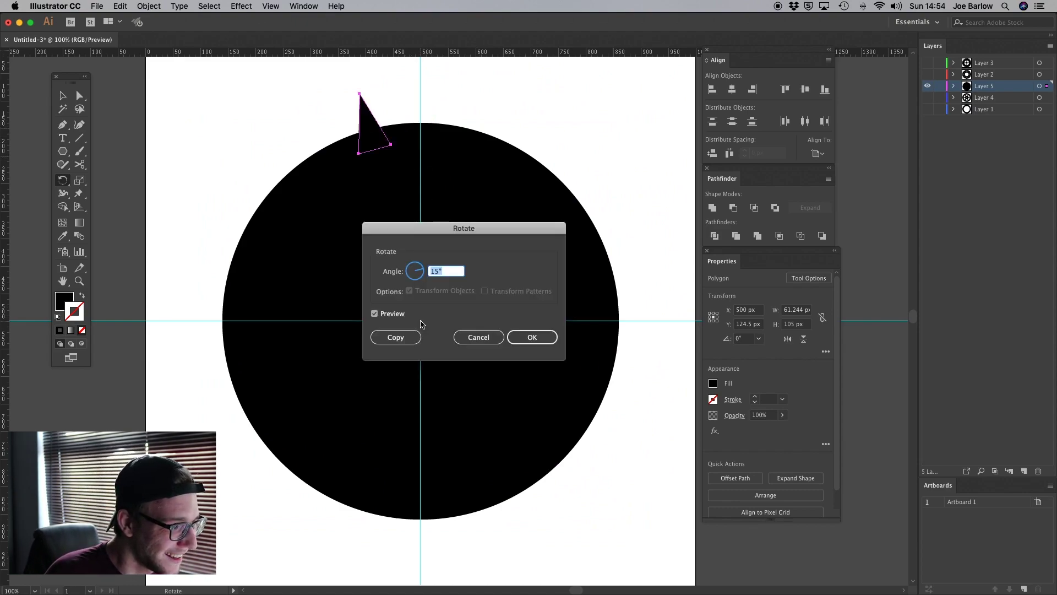
type("5")
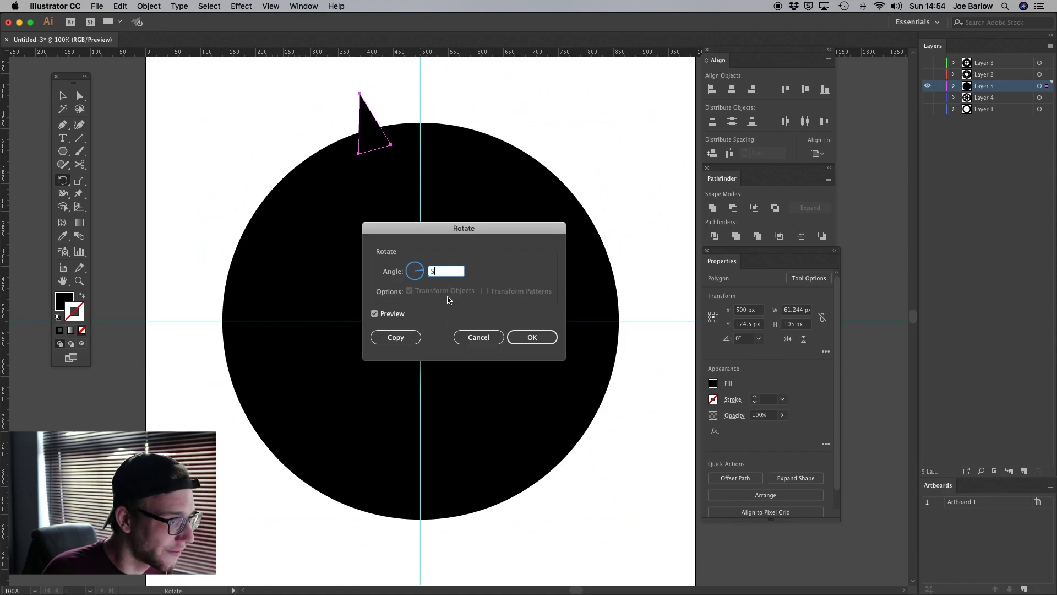
key("Tab")
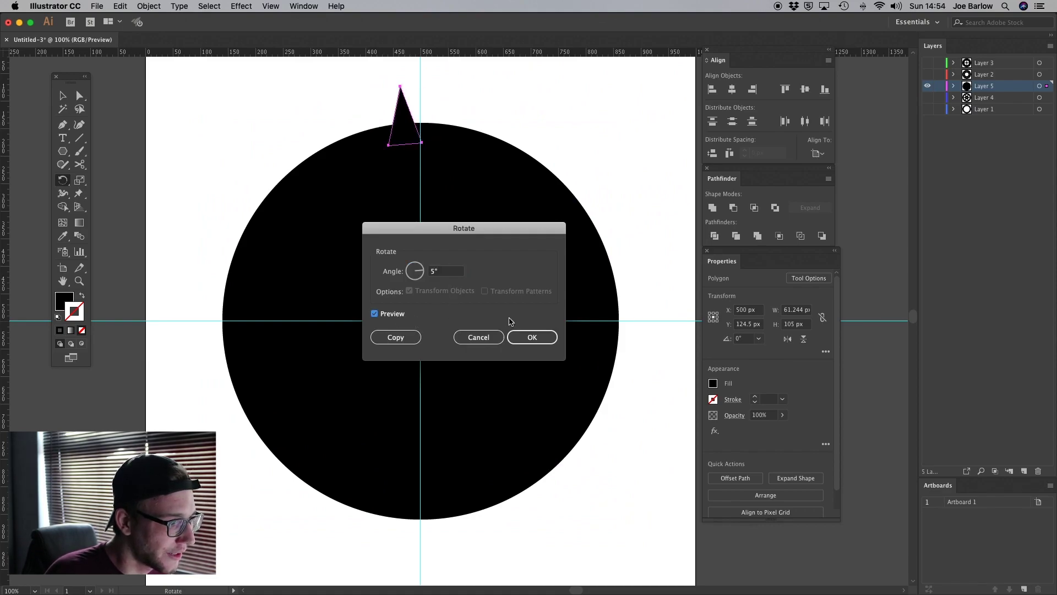
left_click(393, 338)
Repeat the 5° rotated tooth copy until triangular teeth run all the way round the circle.
key("super+d")
key("super+d")
key("super+d")
key("super+d")
key("super+d")
key("super+d")
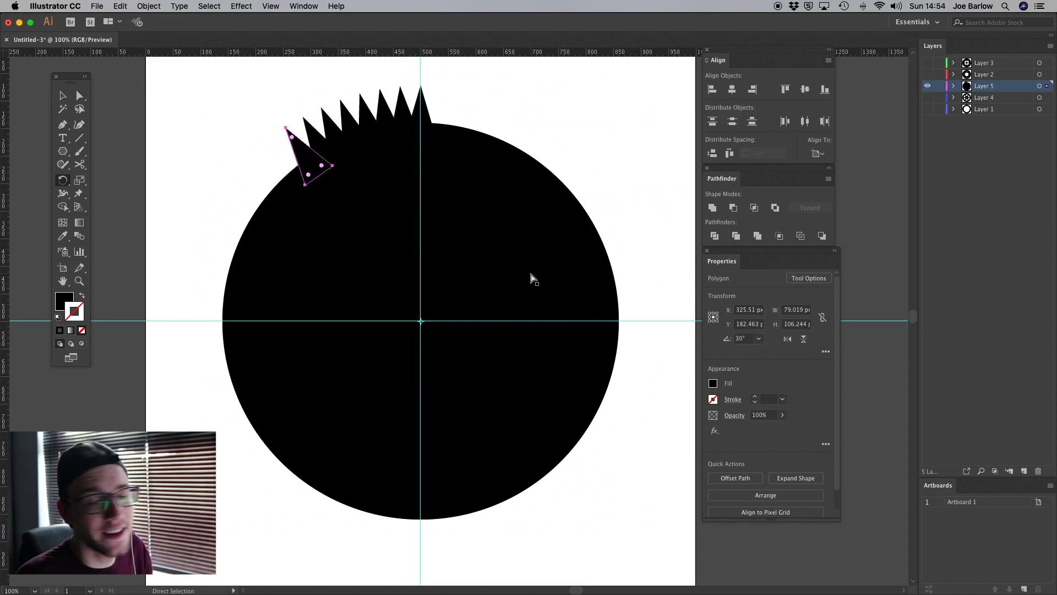
key("super+d")
key("super+d")
key("super+d")
key("super+d")
key("super+d")
key("super+d")
key("super+d")
key("super+d")
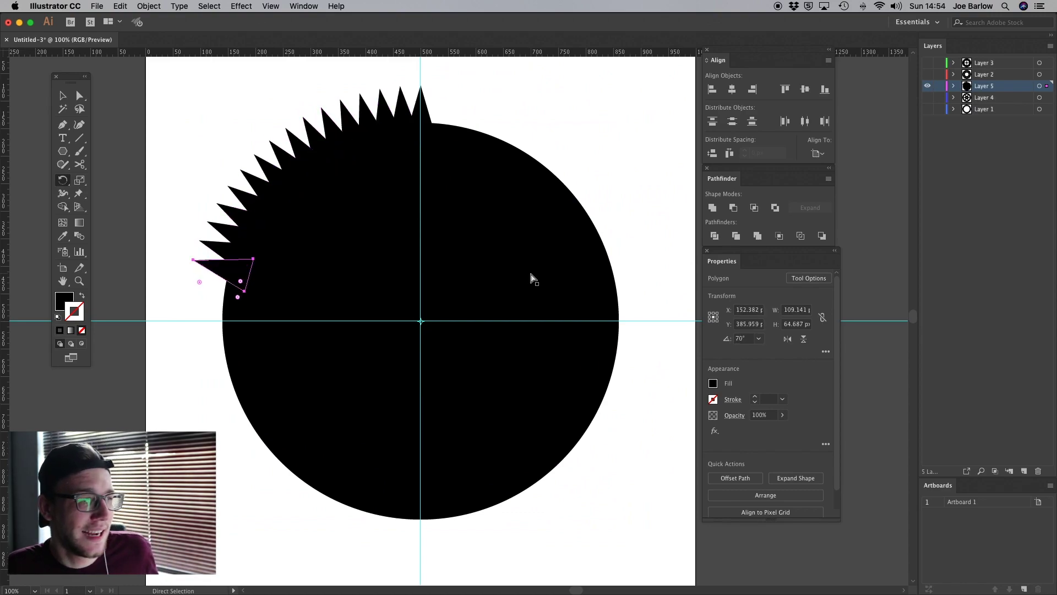
key("super+d")
key("super+d")
key("super+d")
key("super+d")
key("super+d")
key("super+d")
key("super+d")
key("super+d")
key("super+d")
key("super+d")
key("super+d")
key("super+d")
key("super+d")
key("super+d")
key("super+d")
key("super+d")
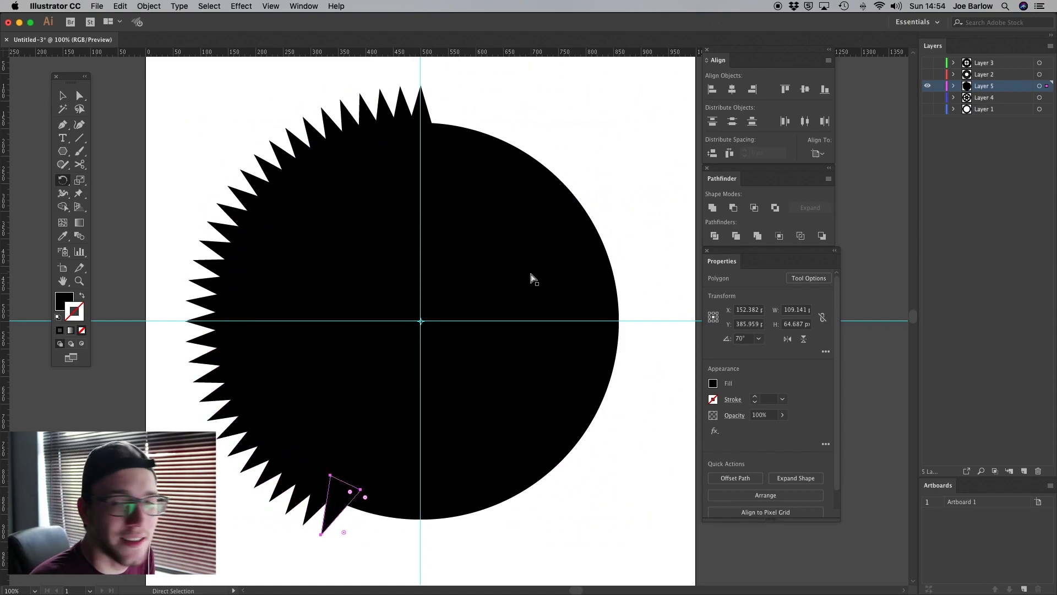
key("super+d")
key("super+d")
key("super+d")
key("super+d")
key("super+d")
key("super+d")
key("super+d")
key("super+d")
key("super+d")
key("super+d")
key("super+d")
key("super+d")
key("super+d")
key("super+d")
key("super+d")
key("super+d")
key("super+d")
key("super+d")
key("super+d")
key("super+d")
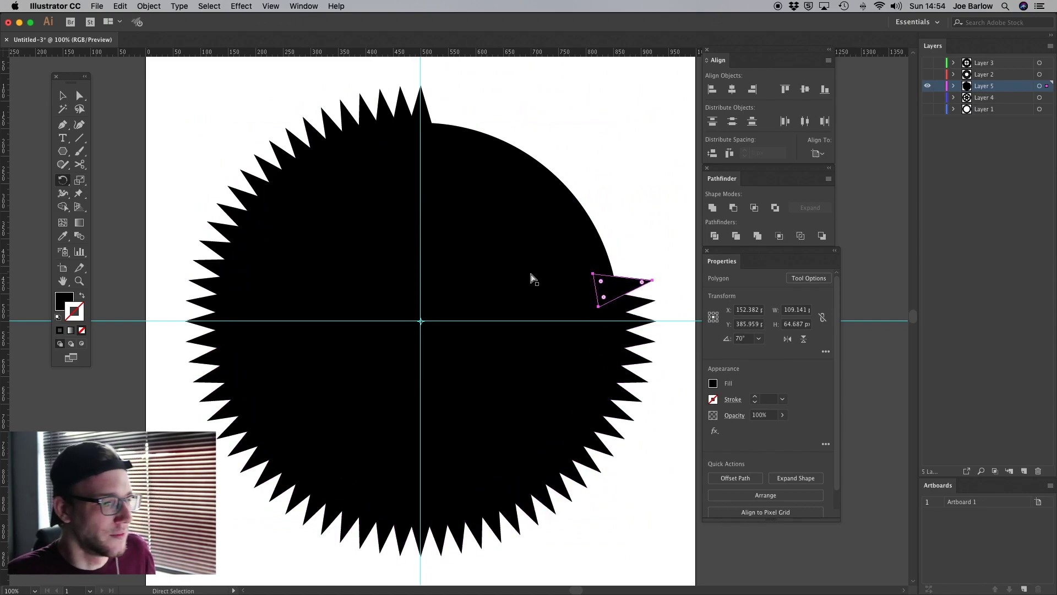
key("super+d")
key("super+d")
key("super+d")
key("super+d")
key("super+d")
key("super+d")
key("super+d")
key("super+d")
key("super+d")
key("super+d")
key("super+d")
key("super+d")
key("super+d")
key("super+d")
key("super+d")
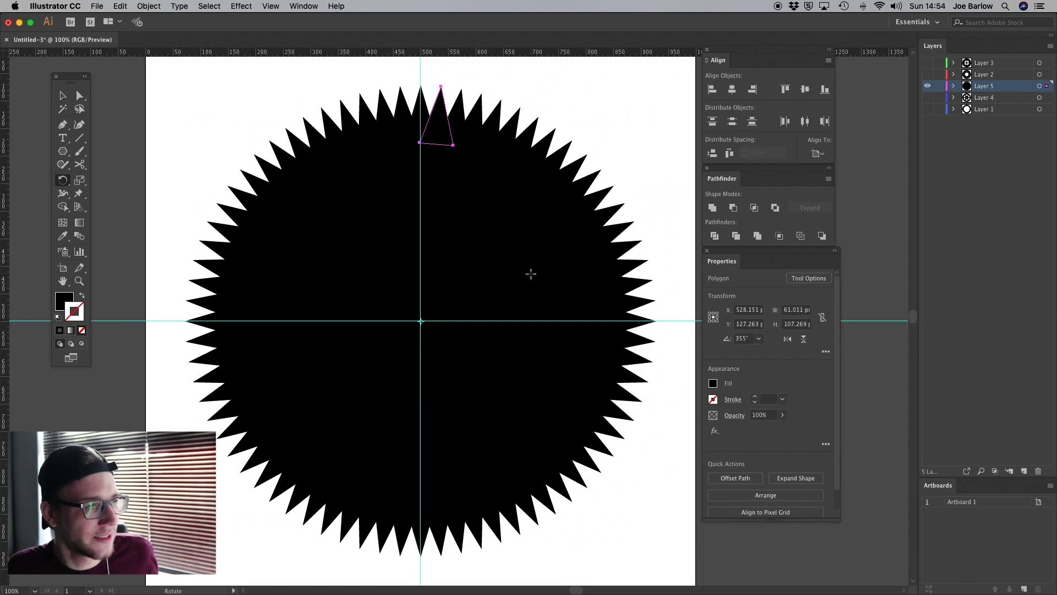
Make a concentric copy of the large circle, scaled down to about 562 px across.
left_click(79, 96)
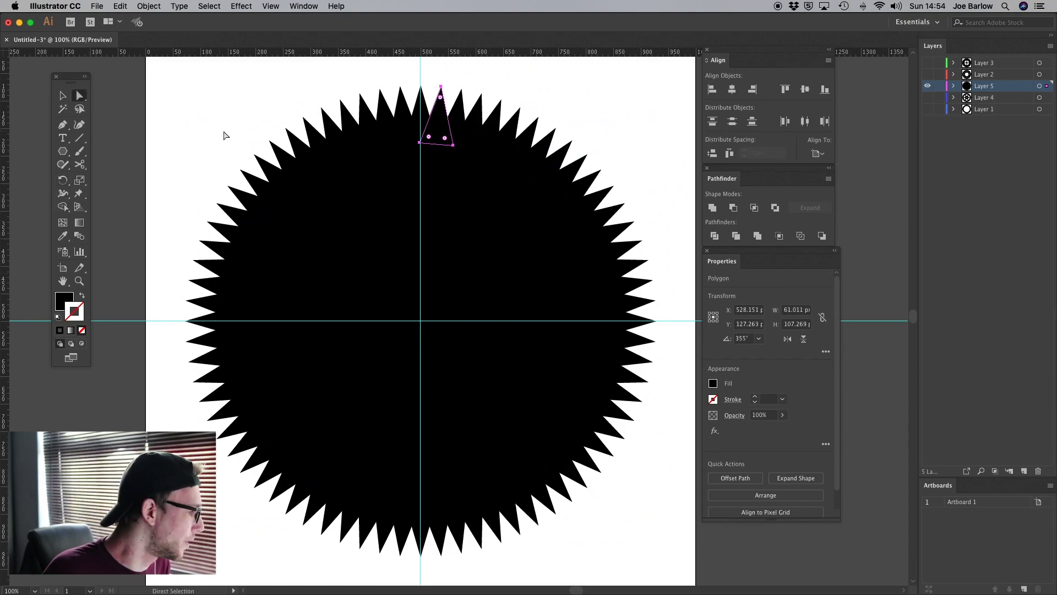
left_click(252, 117)
left_click(411, 342)
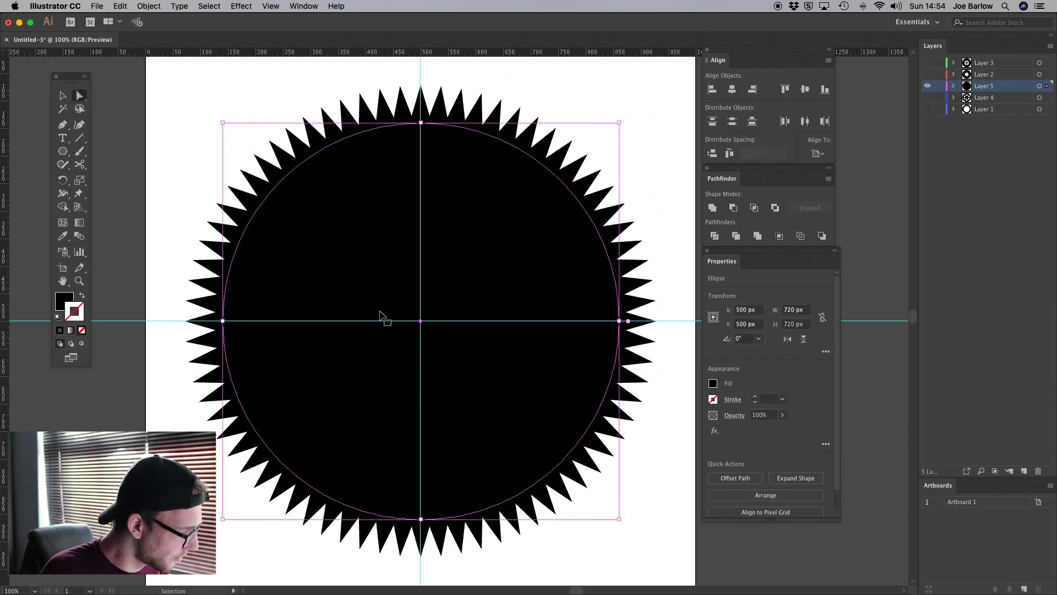
key("v")
left_click_drag(221, 124, 266, 166)
Select both circles and subtract the smaller one from the larger to cut a round hole in the gear.
left_click(79, 96)
left_click(184, 102)
left_click(347, 222)
left_click(338, 170, "shift")
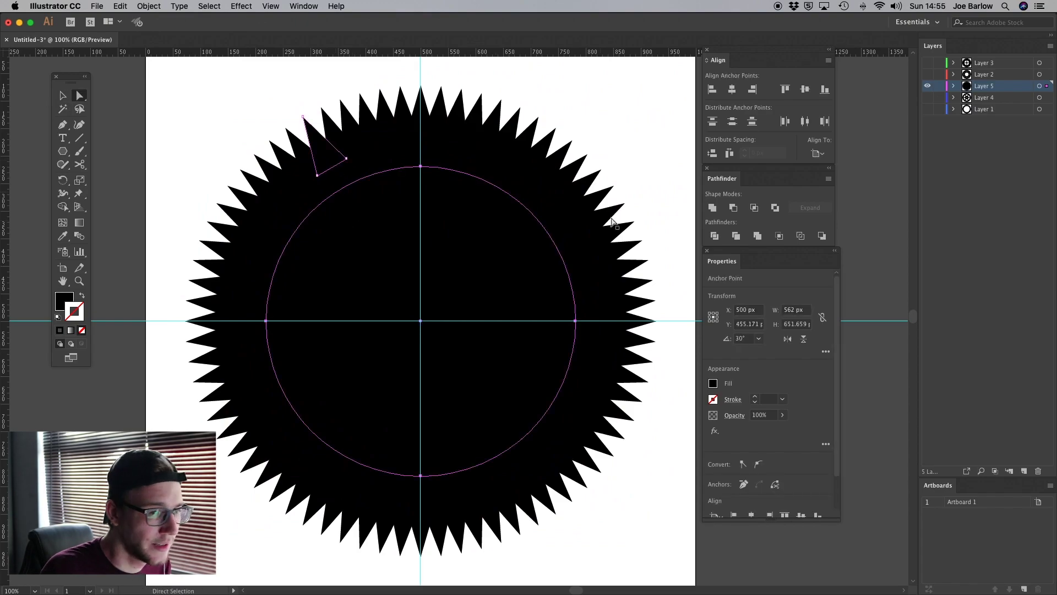
left_click(393, 160, "super")
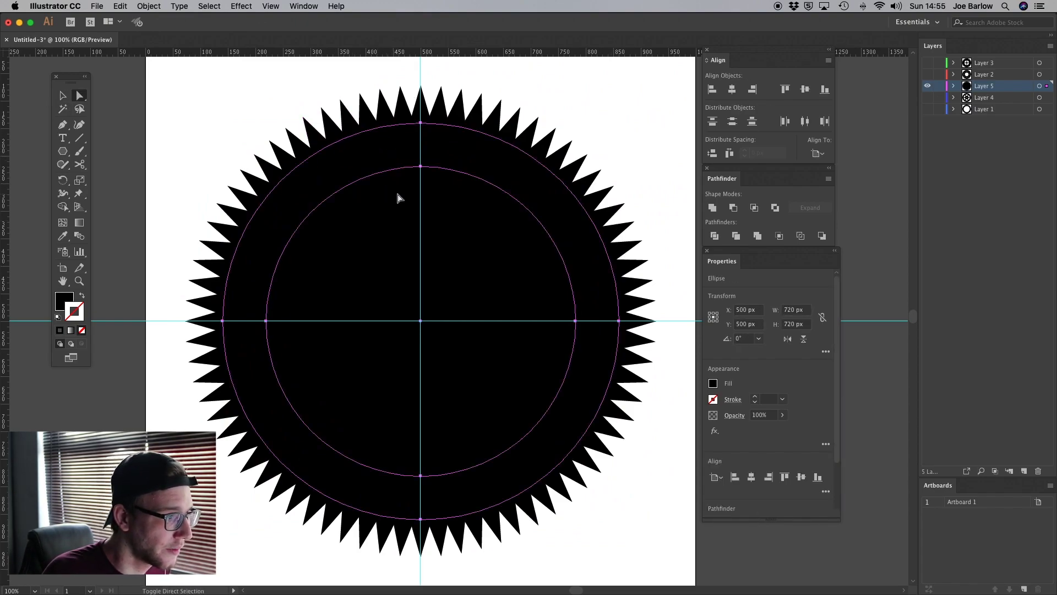
left_click(610, 190)
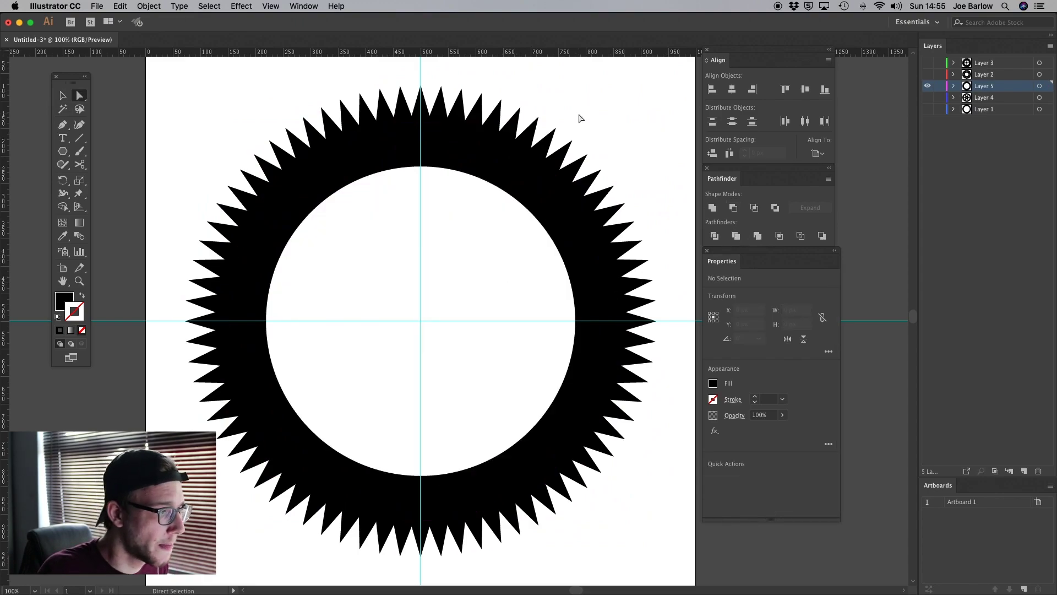
Draw a black horizontal bar about 643 × 38 px across the hole and centre it both ways on the artboard.
left_click_drag(63, 151, 126, 148)
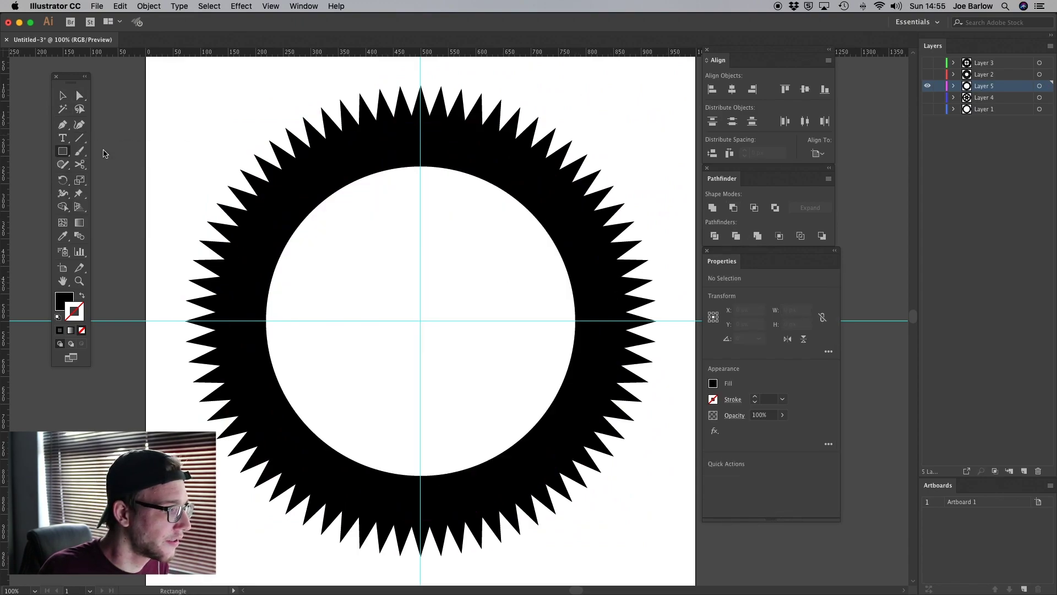
left_click_drag(470, 287, 601, 308)
left_click(62, 96)
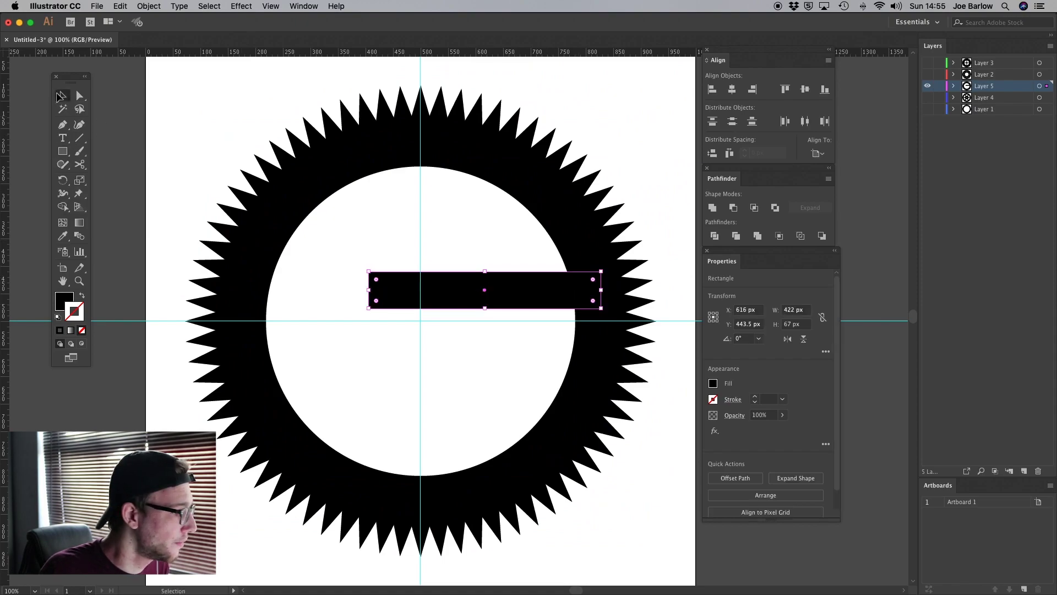
left_click_drag(484, 308, 499, 291)
left_click_drag(369, 282, 247, 281)
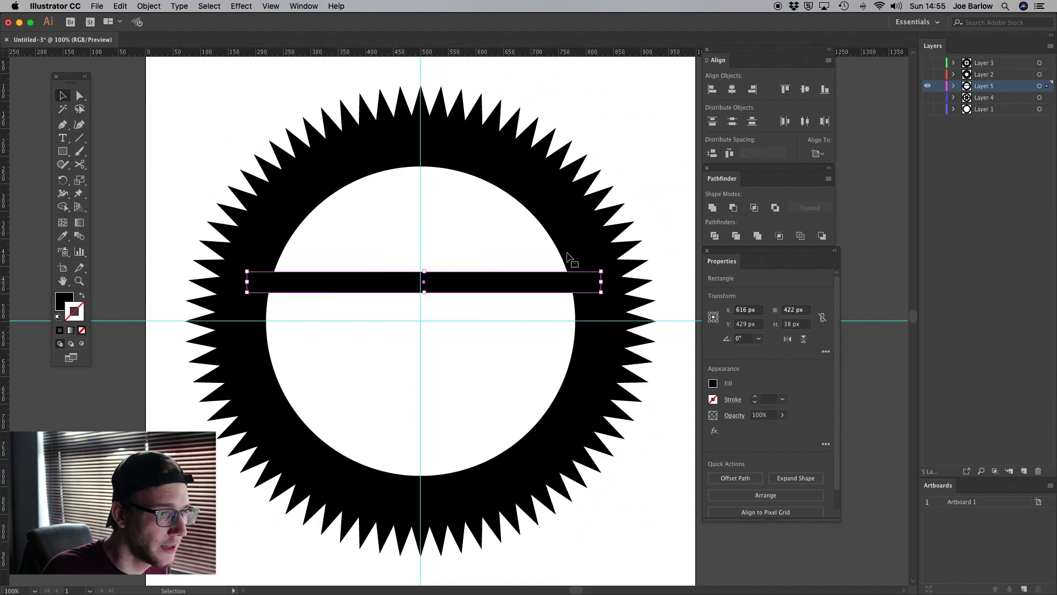
left_click(732, 89)
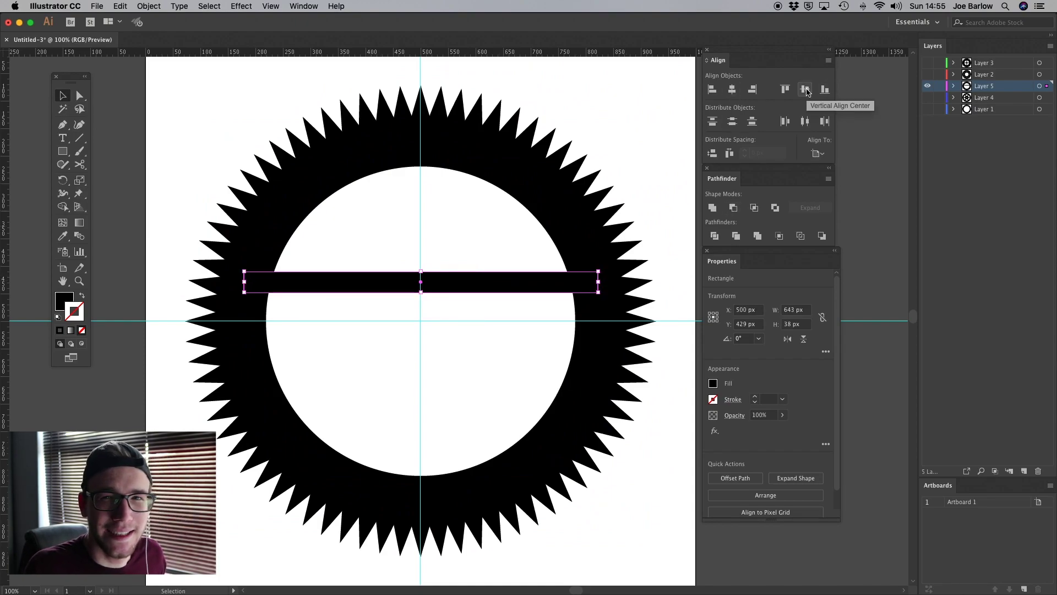
left_click(807, 91)
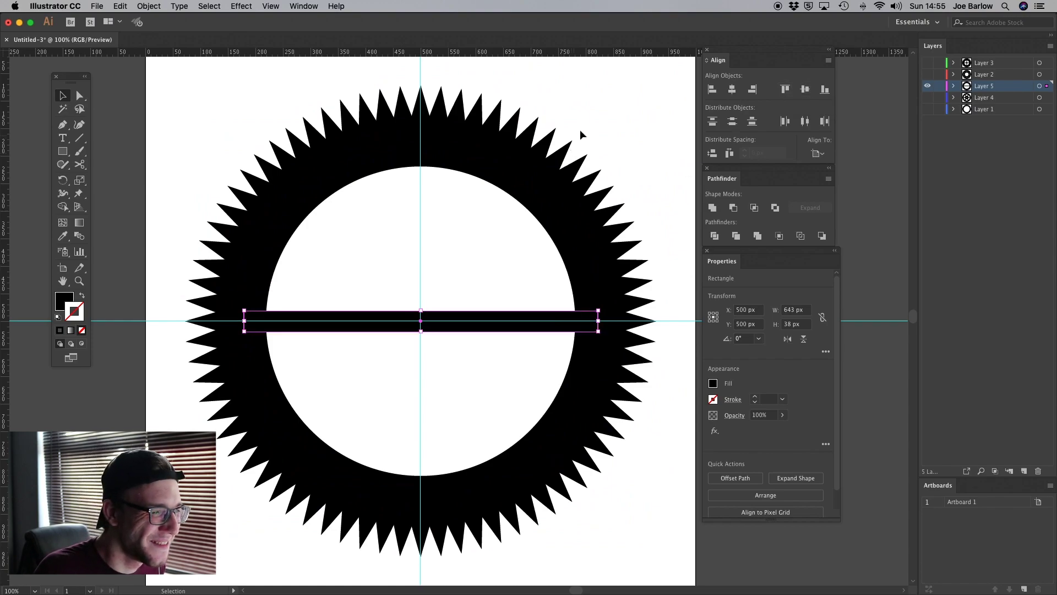
Add rotated copies of the bar, one vertical and two diagonal, to form eight evenly spaced spokes.
left_click(526, 375)
left_click(530, 322)
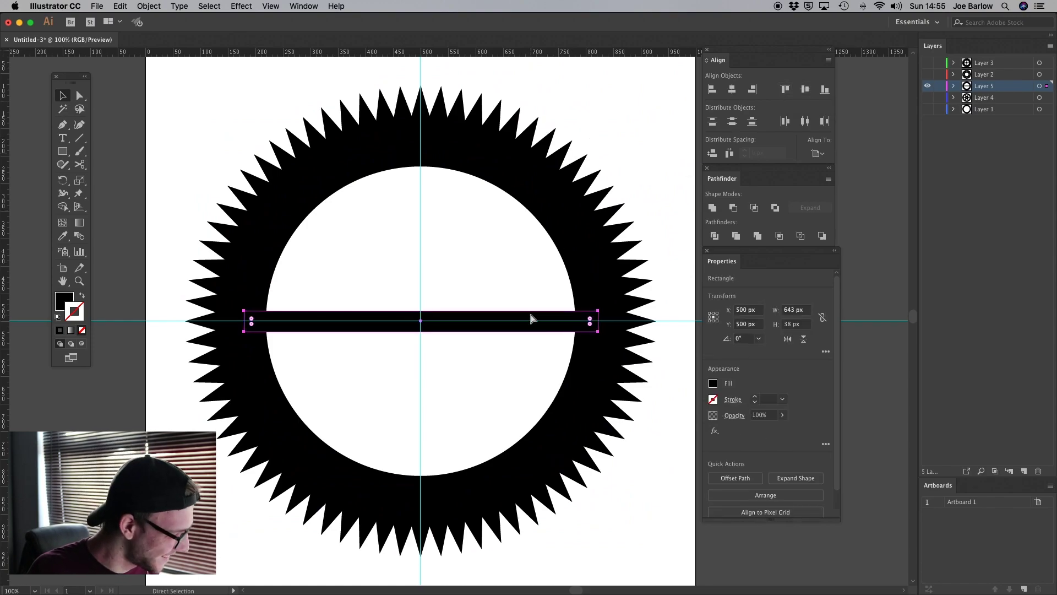
left_click_drag(607, 312, 434, 440)
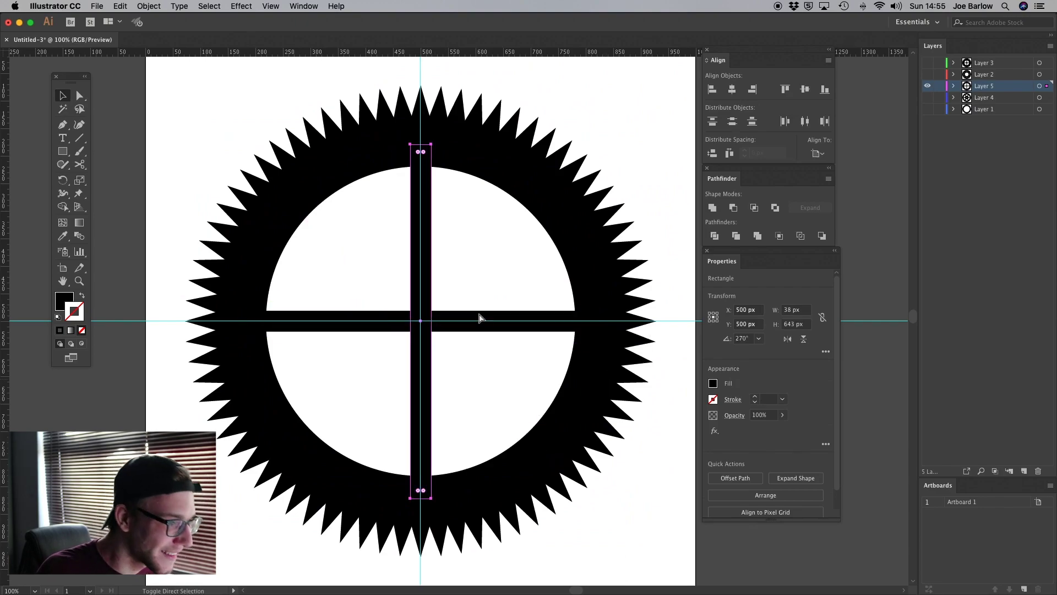
scroll(457, 191, "down", 1)
left_click_drag(438, 139, 559, 427)
left_click(622, 528)
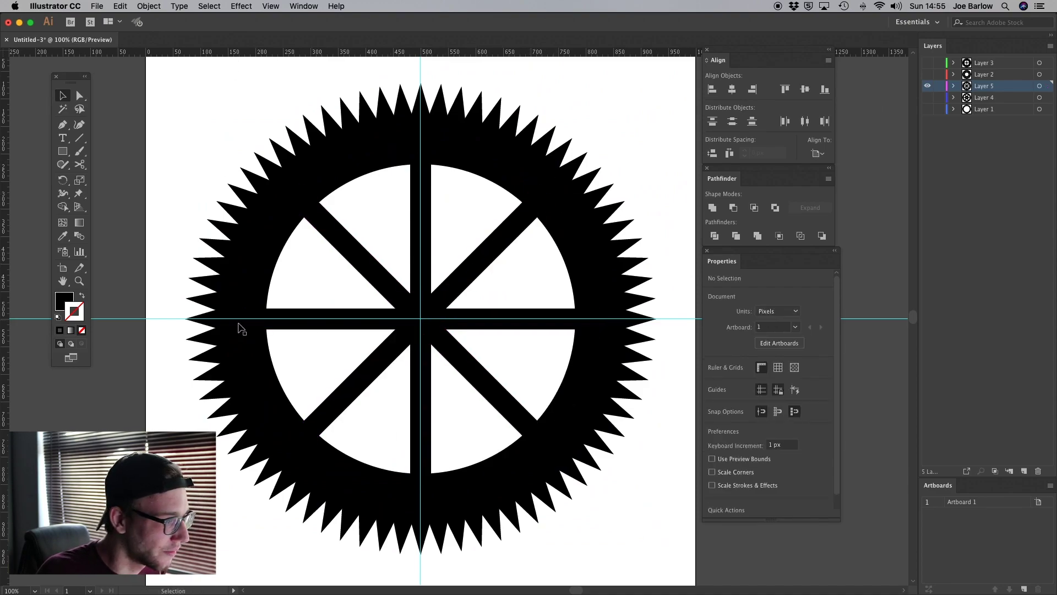
Delete the horizontal and vertical guides that cross at the gear's centre.
left_click_drag(122, 319, 188, 3)
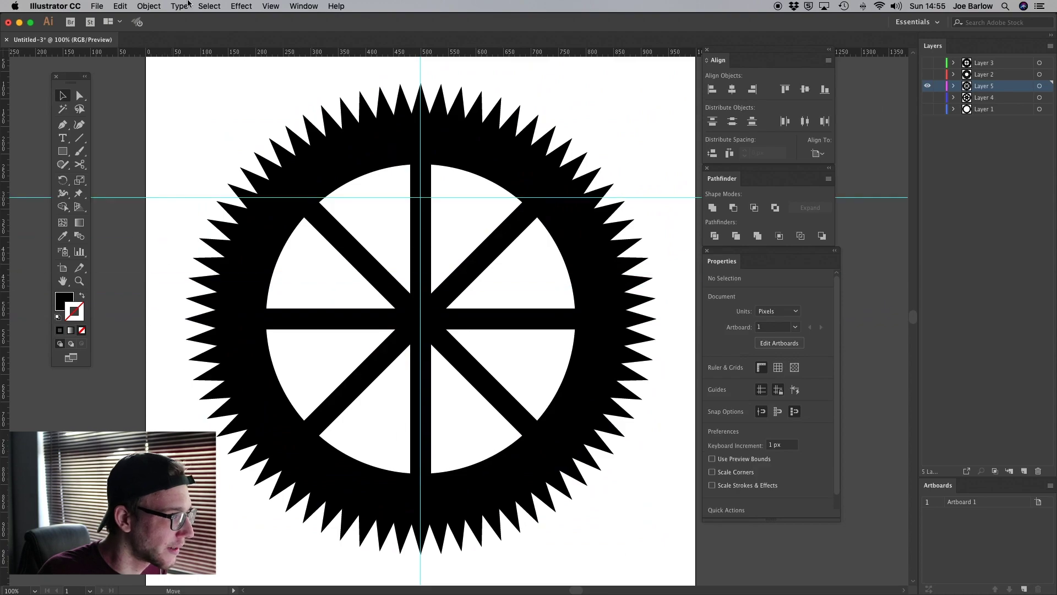
key("ctrl+Up")
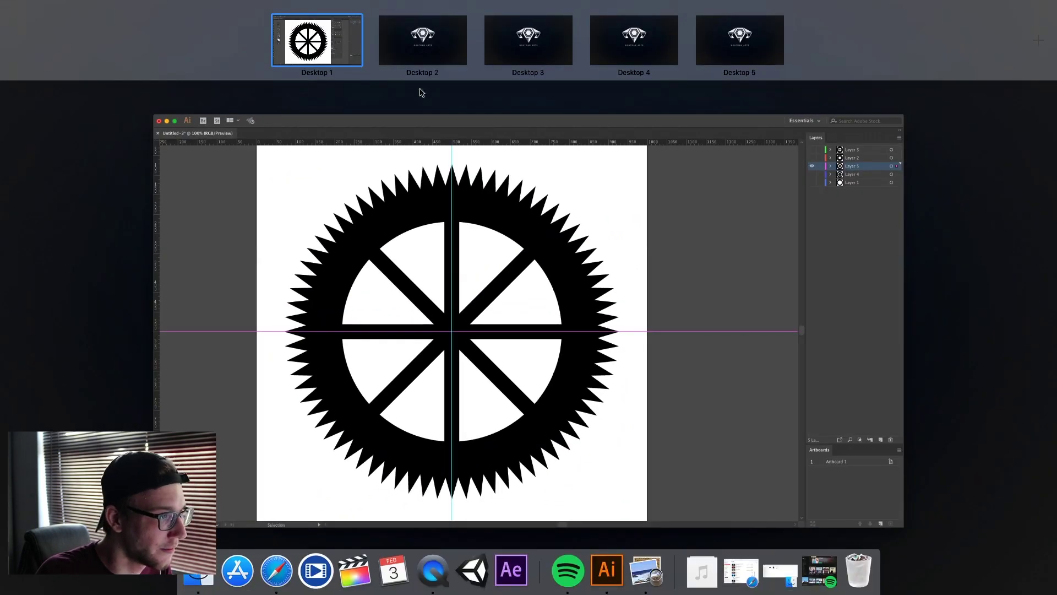
left_click(441, 132)
left_click(420, 76)
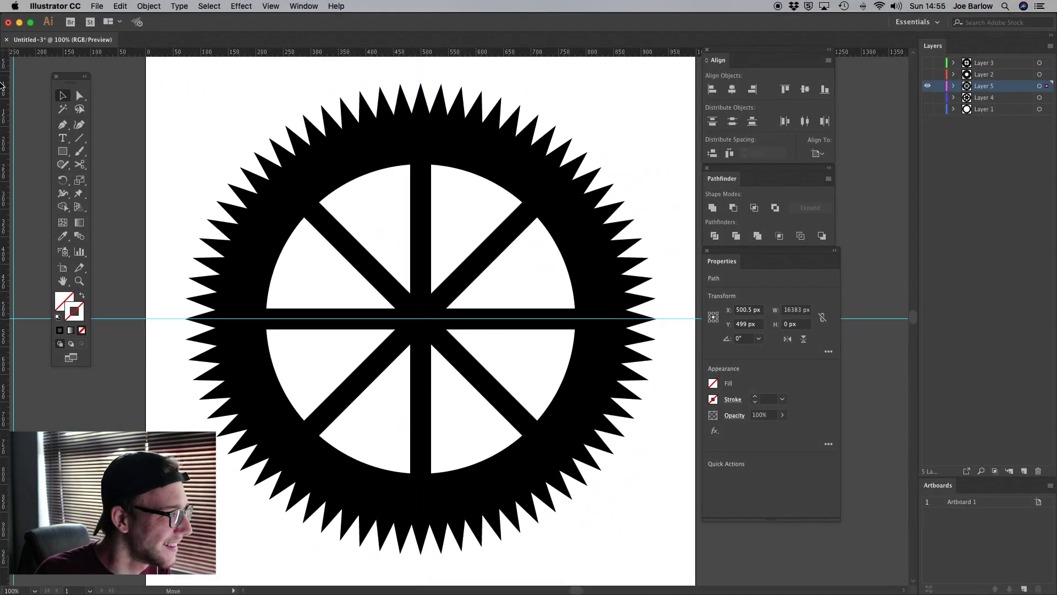
left_click(132, 309)
left_click(132, 319)
key("Delete")
left_click(420, 62)
key("Delete")
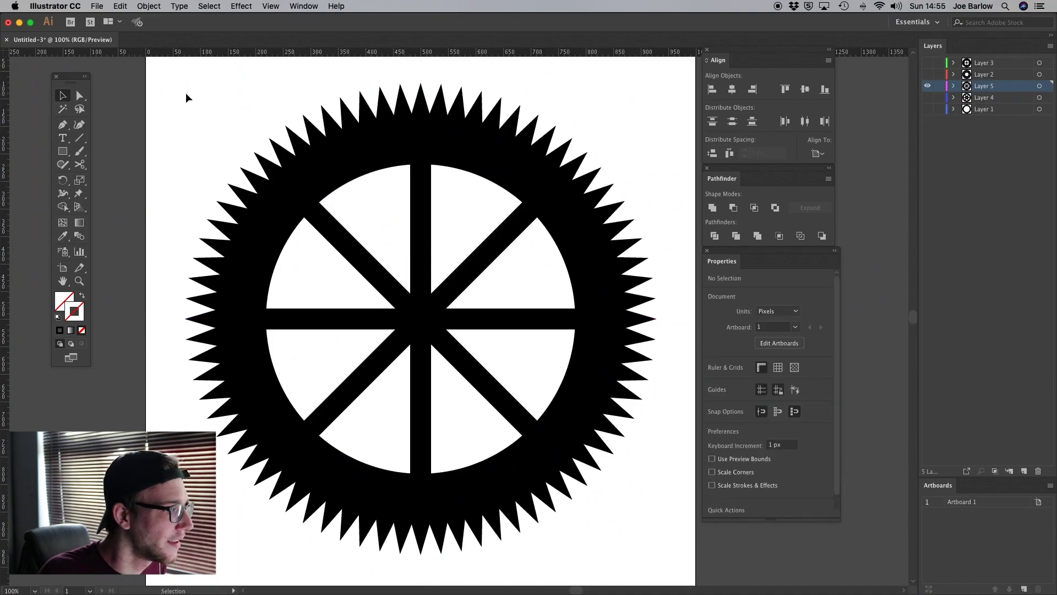
left_click(63, 151)
left_click_drag(203, 109, 217, 128)
key("ctrl+z")
Draw a circle about 60 px across and centre it both ways on the artboard over the spokes.
left_click_drag(62, 151, 99, 180)
left_click_drag(160, 117, 194, 151)
key("v")
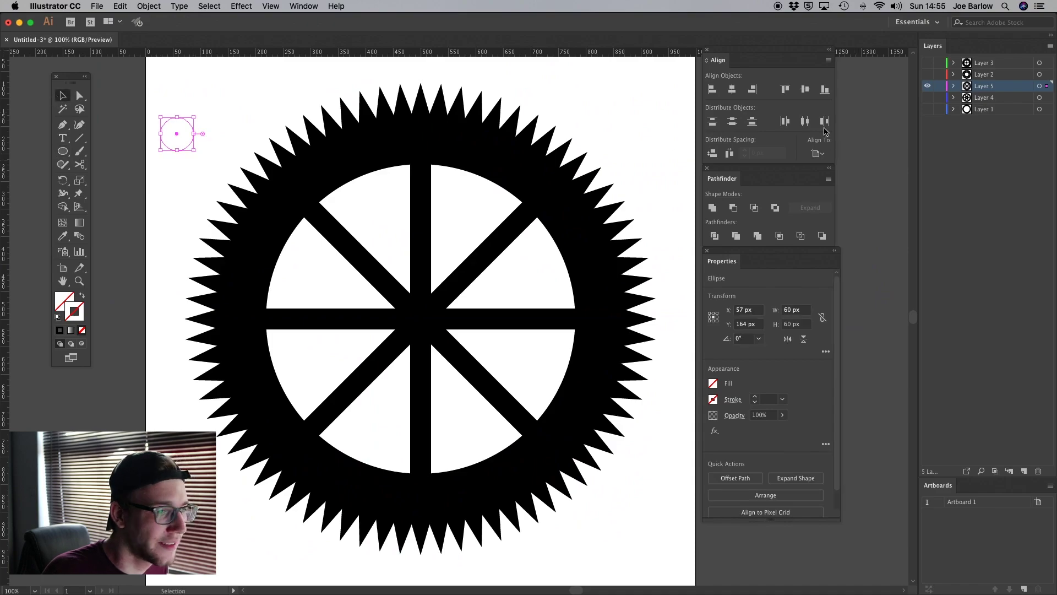
left_click(732, 89)
left_click(804, 89)
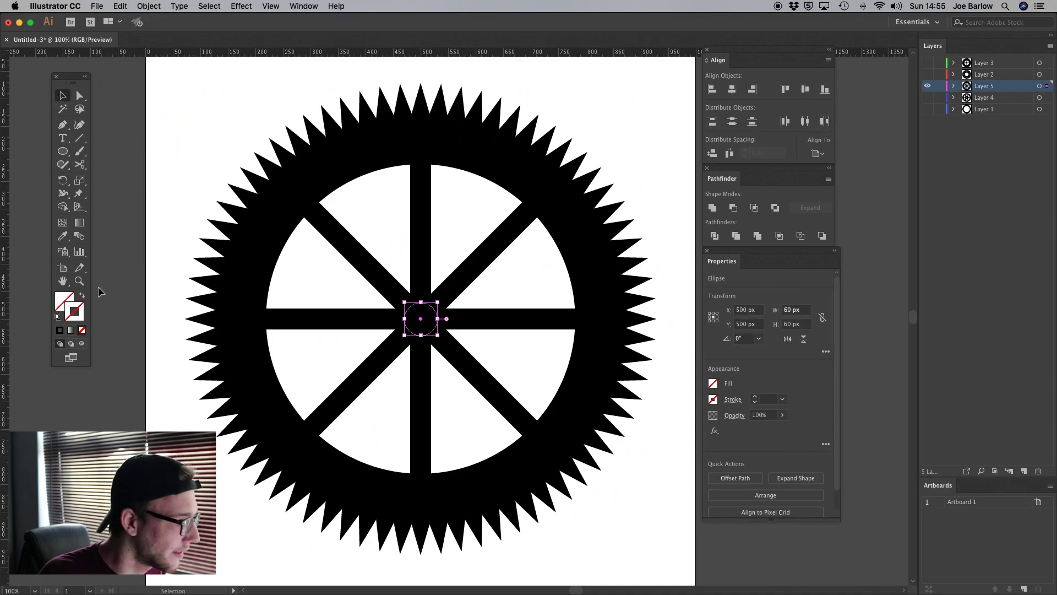
Fill the small centre circle with bright green, ADF906.
double_click(70, 297)
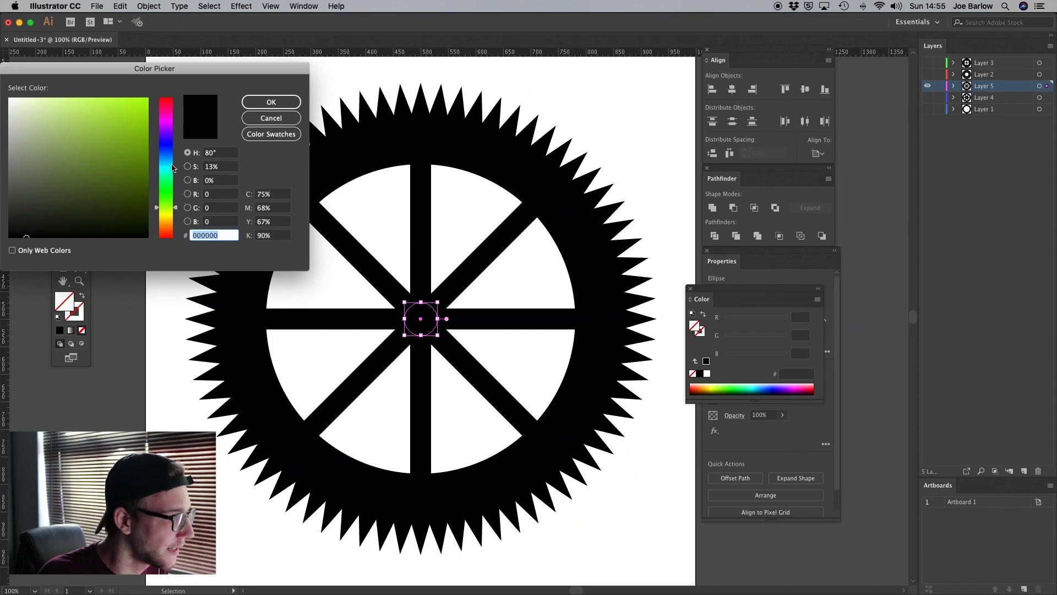
left_click(145, 101)
left_click(271, 102)
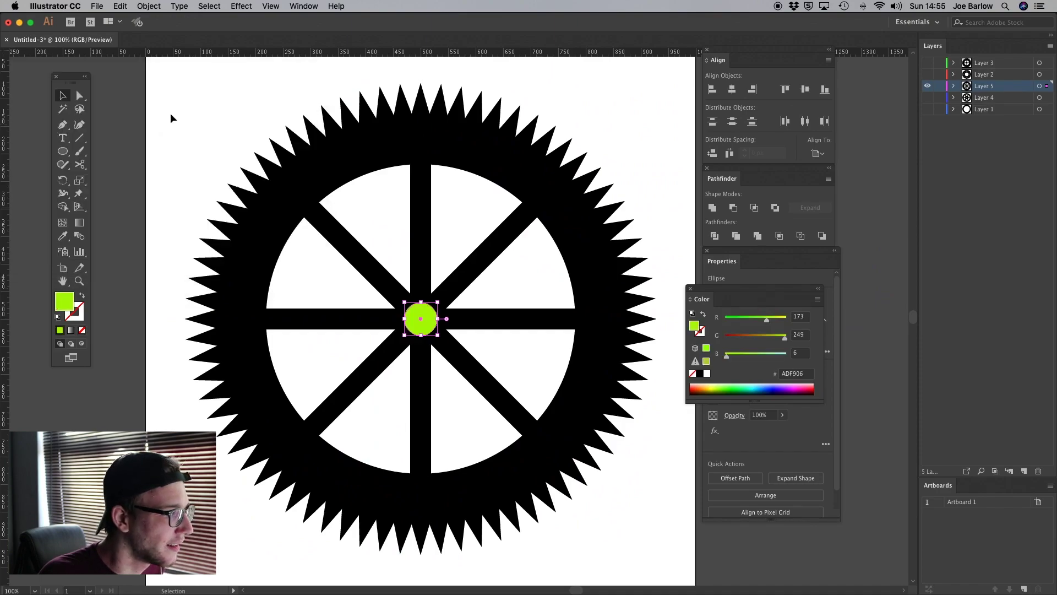
Trim the four spoke bars against the green centre circle and delete the circle to leave a round hub hole.
left_click(76, 93)
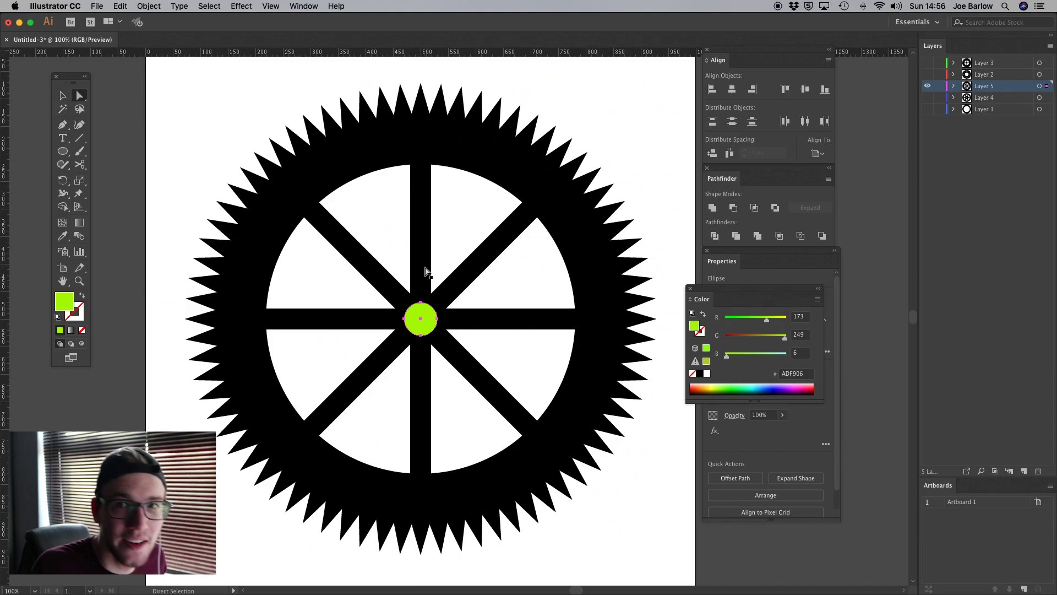
left_click(424, 273, "shift")
left_click(462, 270, "shift")
left_click(473, 318, "shift")
left_click(451, 358, "shift")
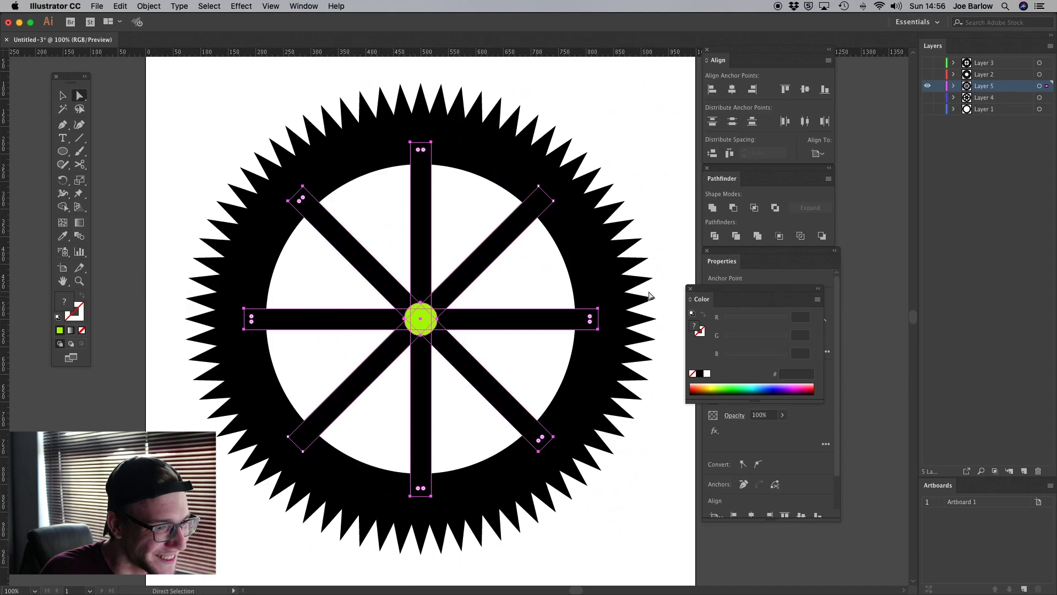
key("super+g")
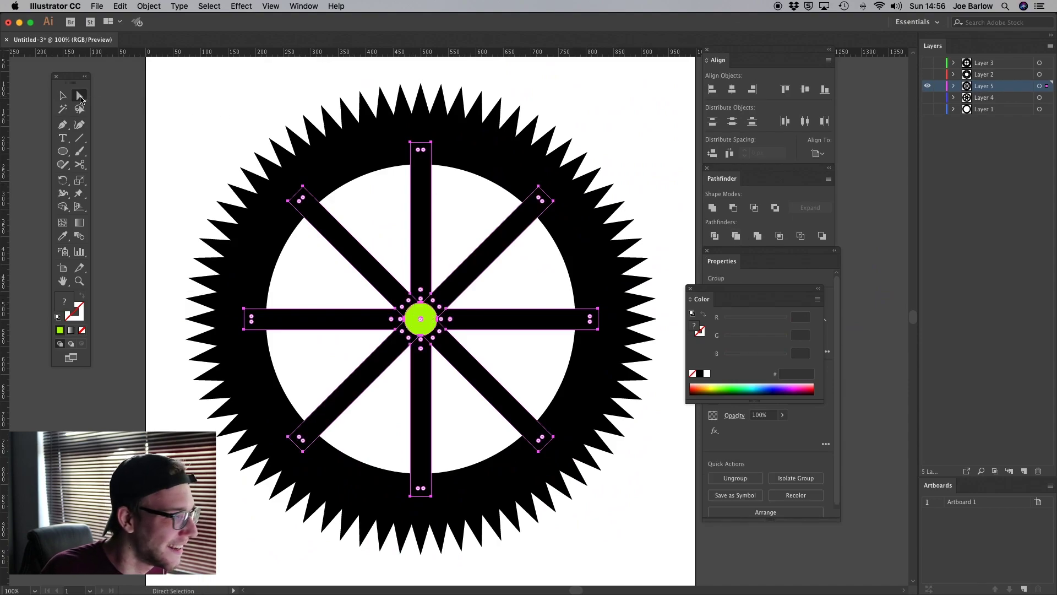
left_click(423, 319)
key("Delete")
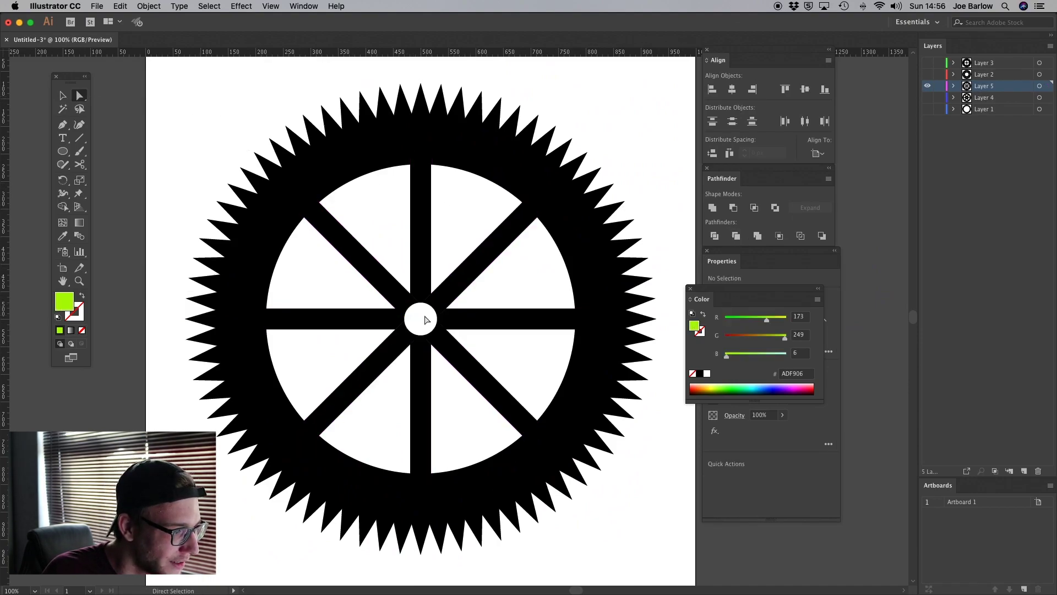